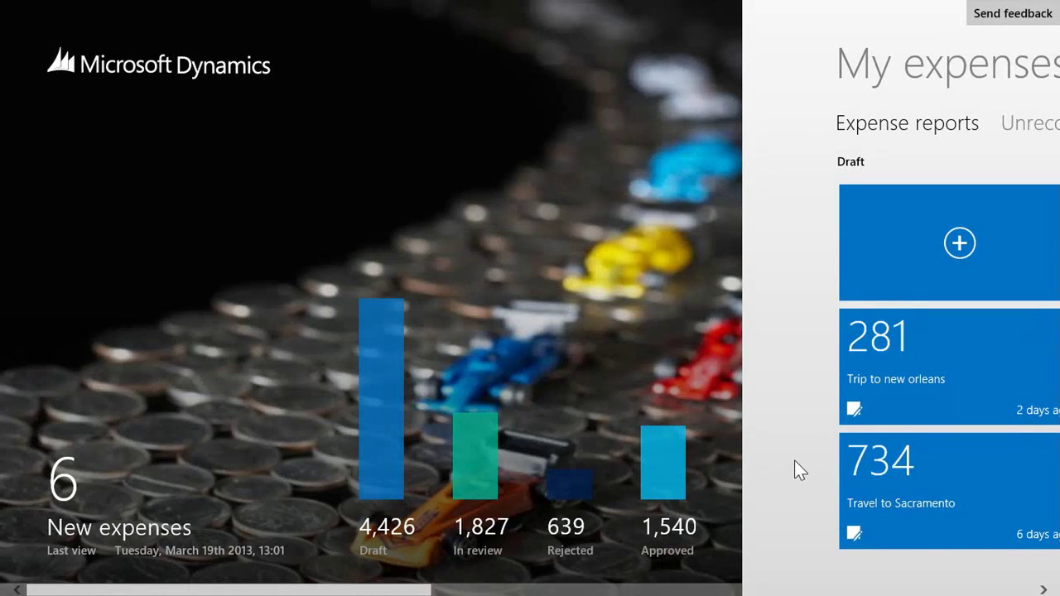
- Browse the expense reports by status, view the rejected Team Lunch report, and return to the overview
scroll(799, 470, right, 5)
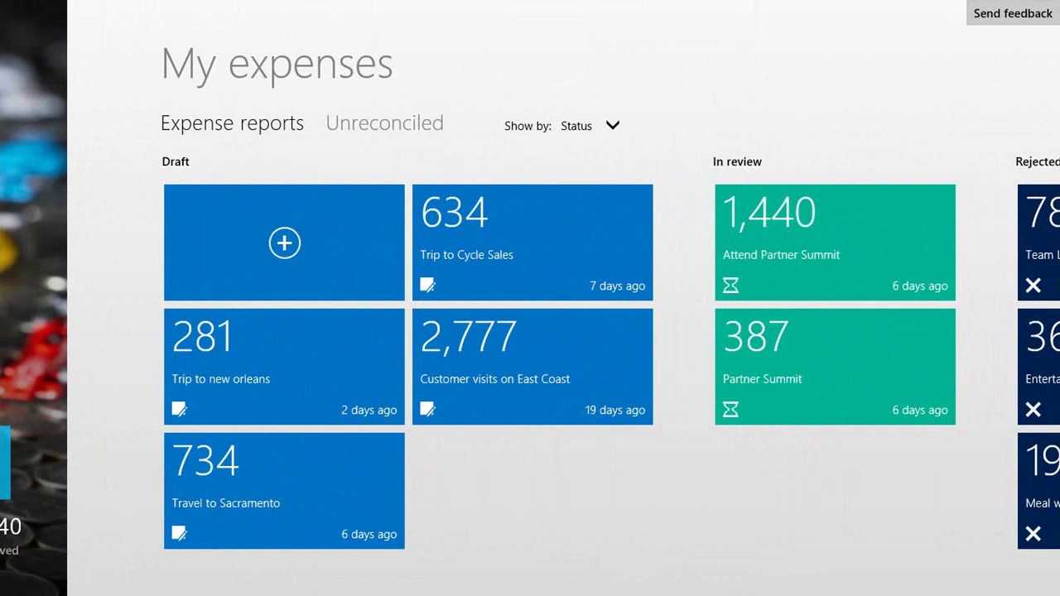
scroll(530, 365, right, 4)
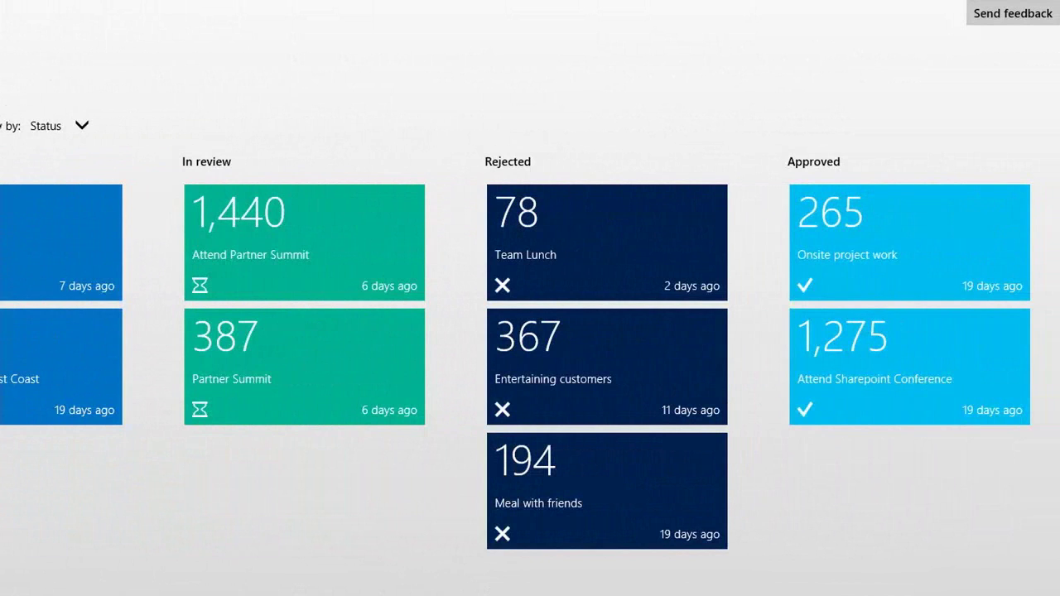
scroll(530, 364, right, 3)
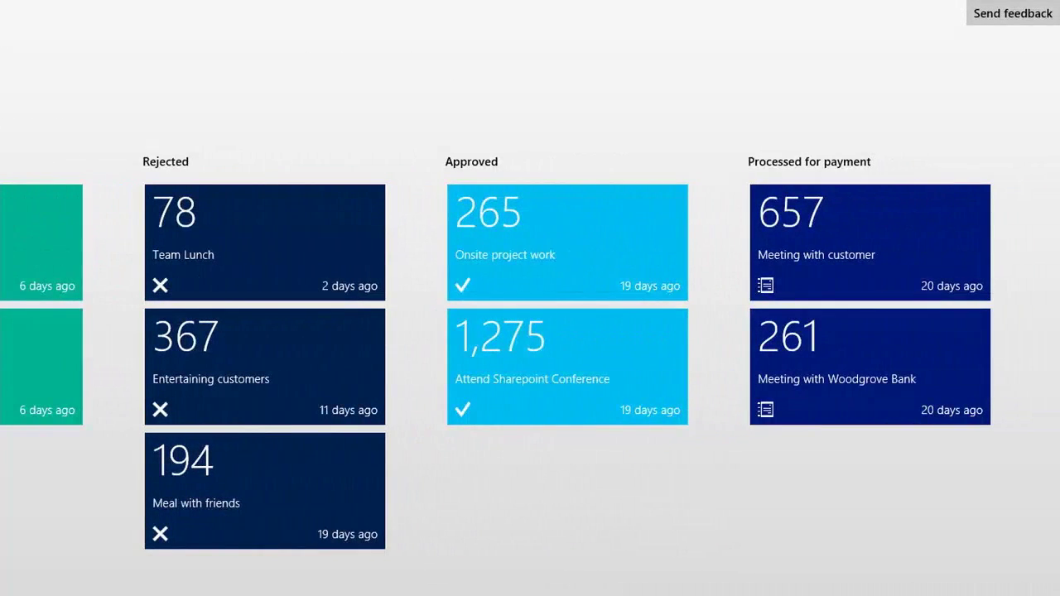
scroll(529, 364, right, 1)
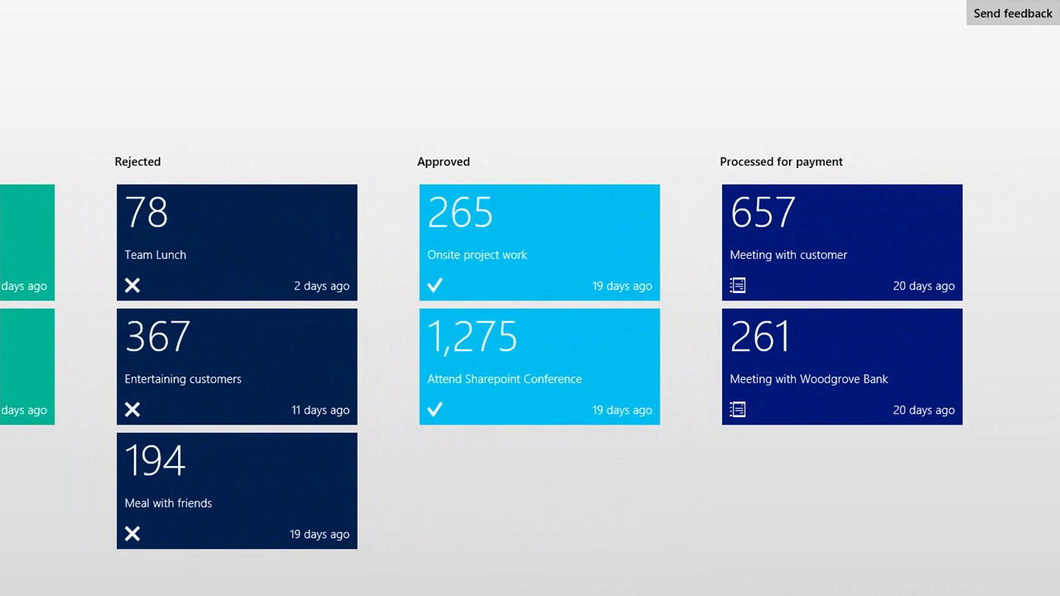
click(237, 242)
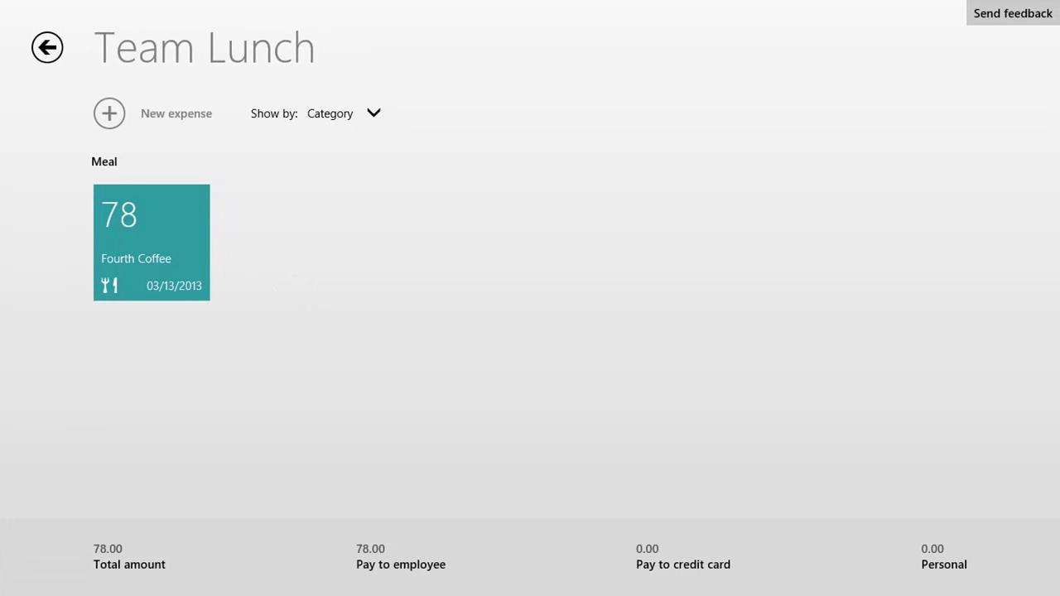
click(47, 47)
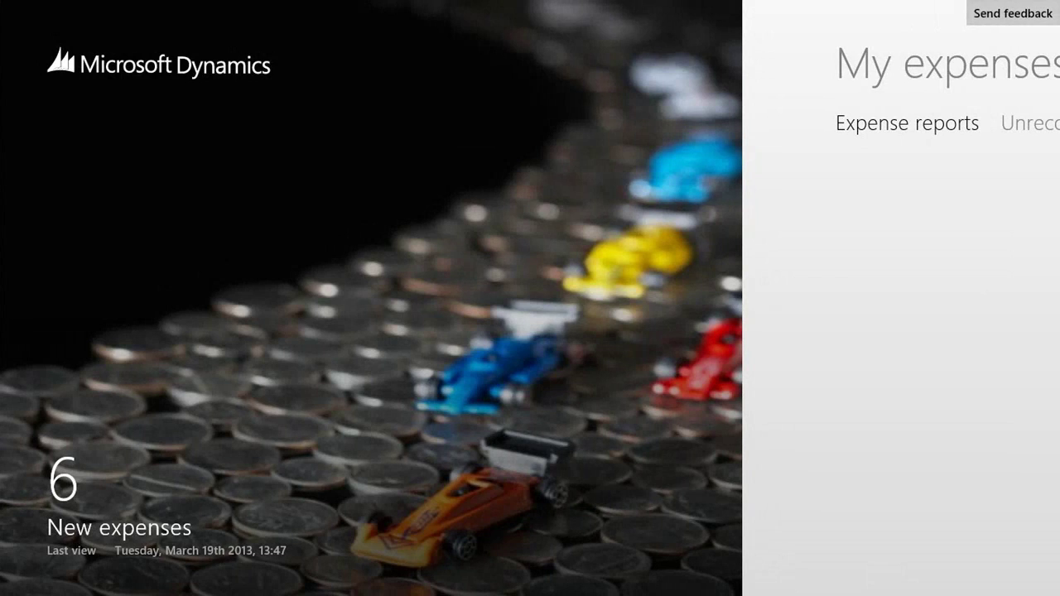
- Show the expense reports by Date and switch the grouping back to Status
scroll(530, 298, right, 2)
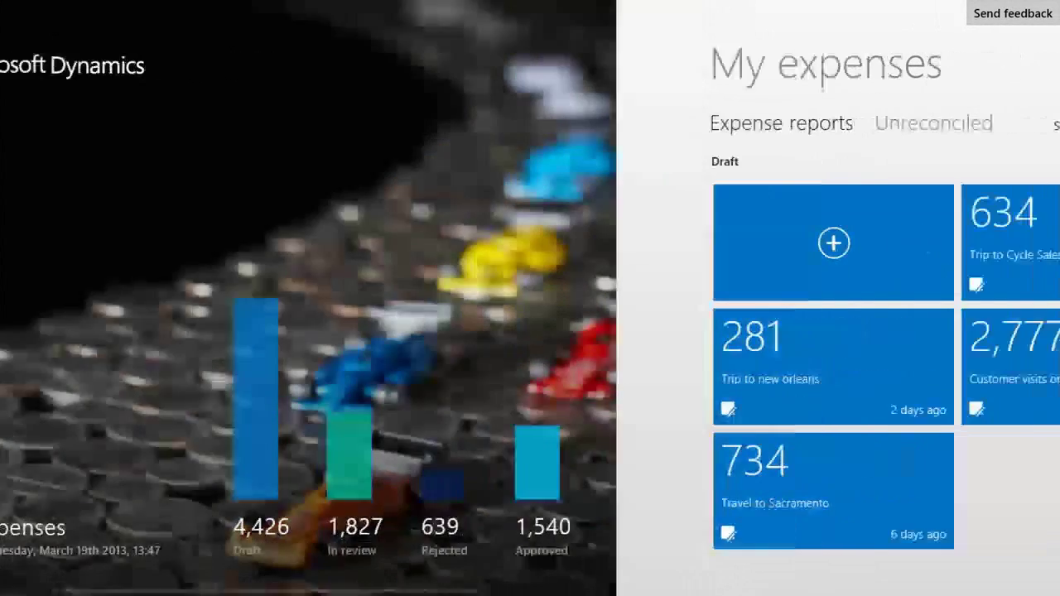
scroll(529, 298, right, 5)
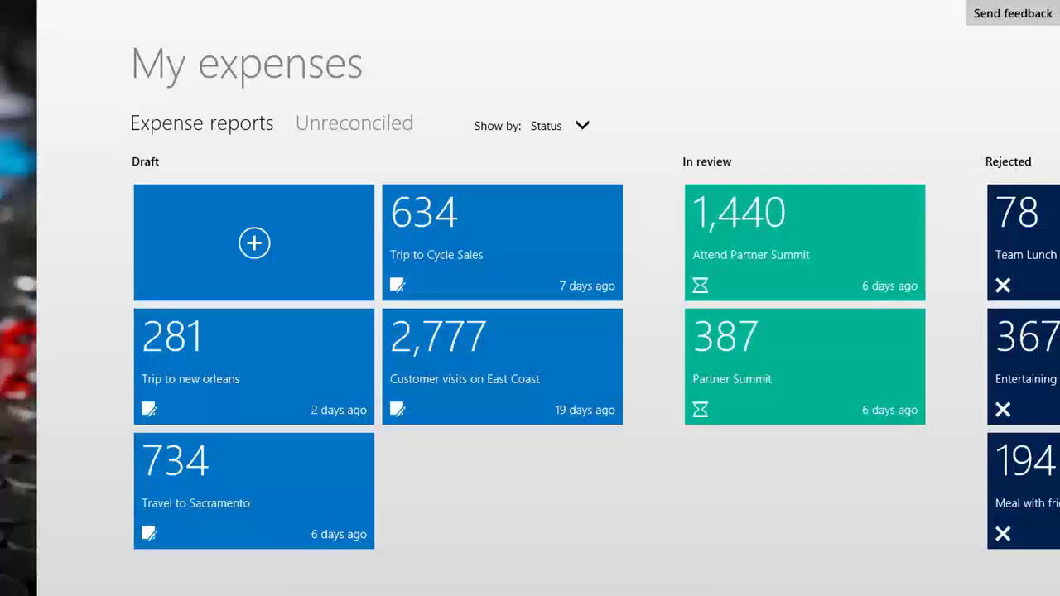
click(560, 125)
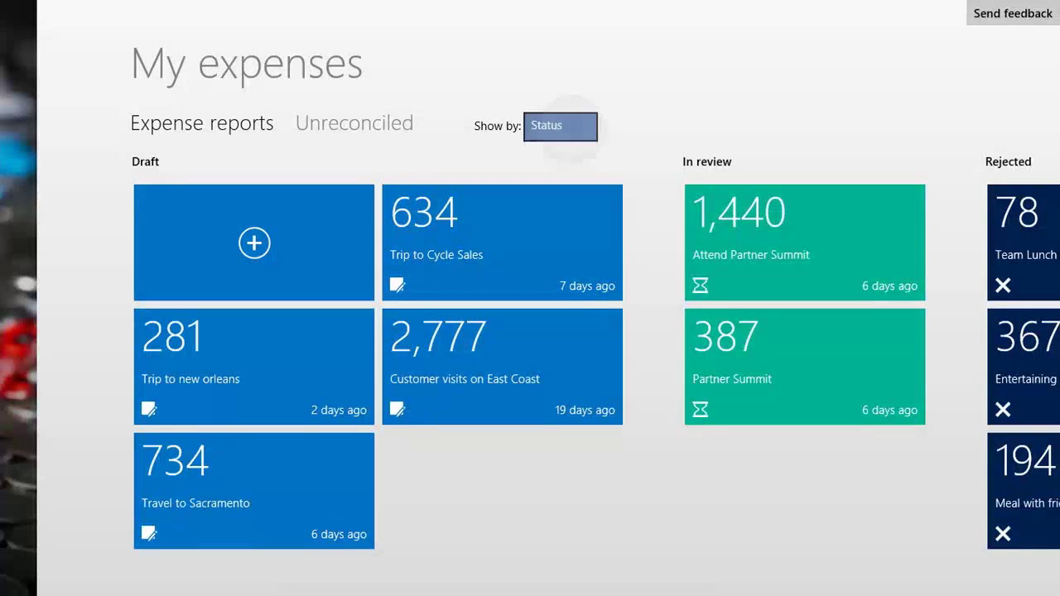
click(549, 165)
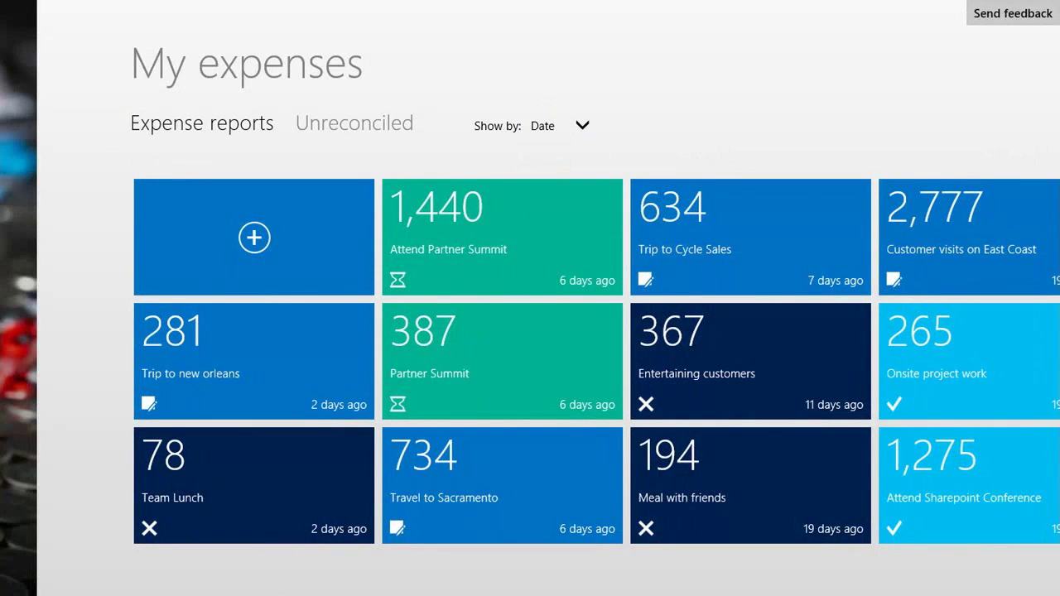
click(560, 125)
click(602, 89)
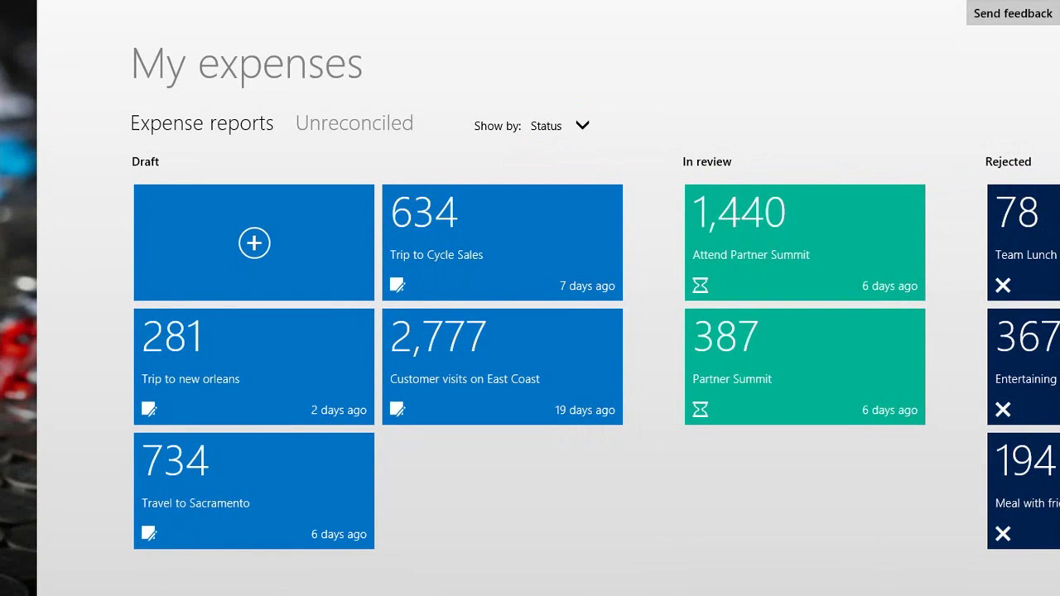
- Open the draft report Customer visits on East Coast and look through its expenses by category
click(502, 366)
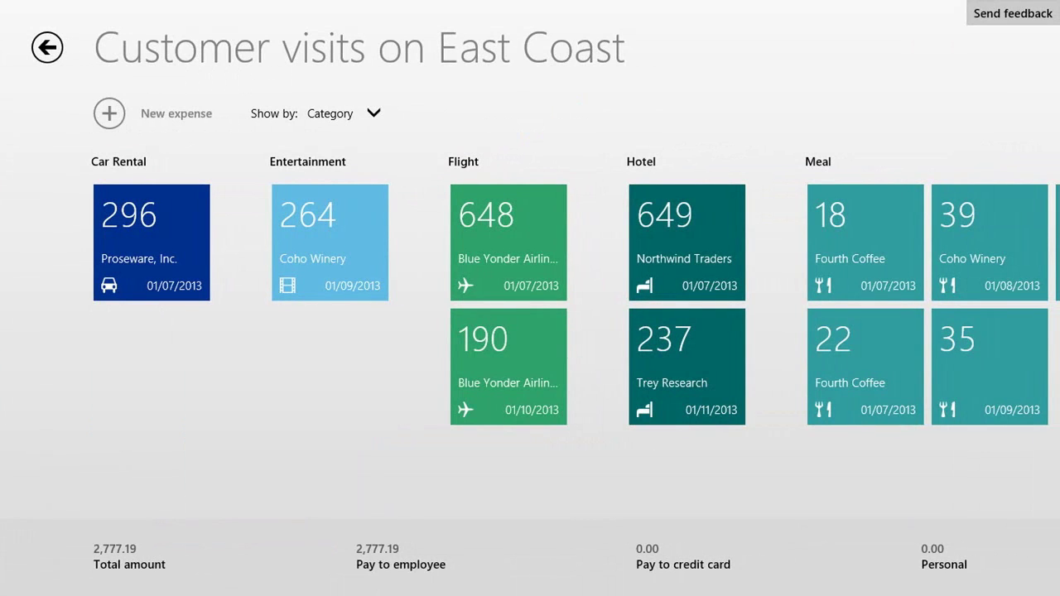
scroll(530, 331, right, 6)
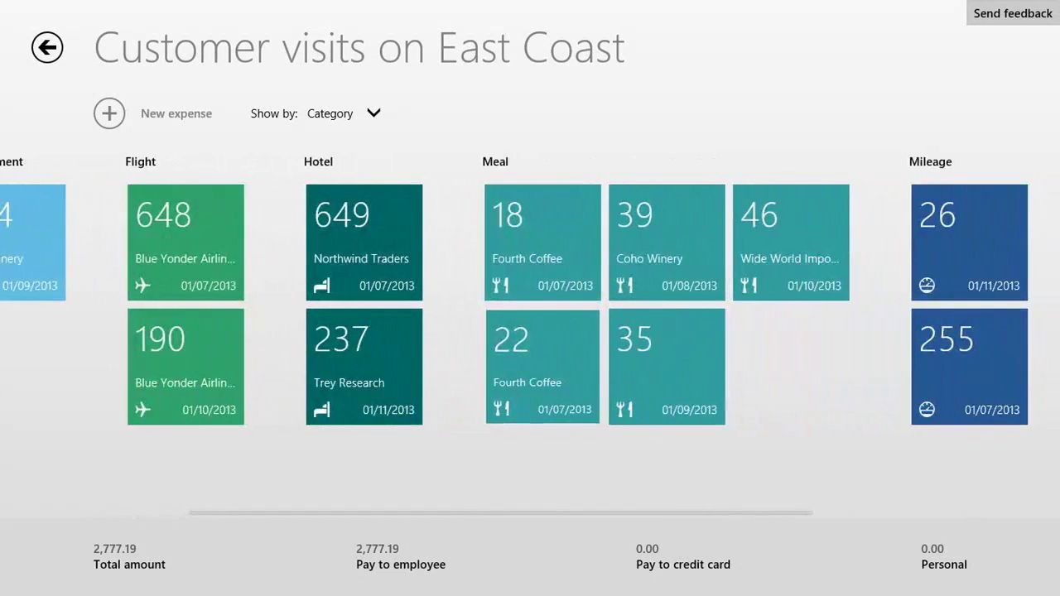
scroll(529, 331, right, 2)
scroll(530, 331, left, 3)
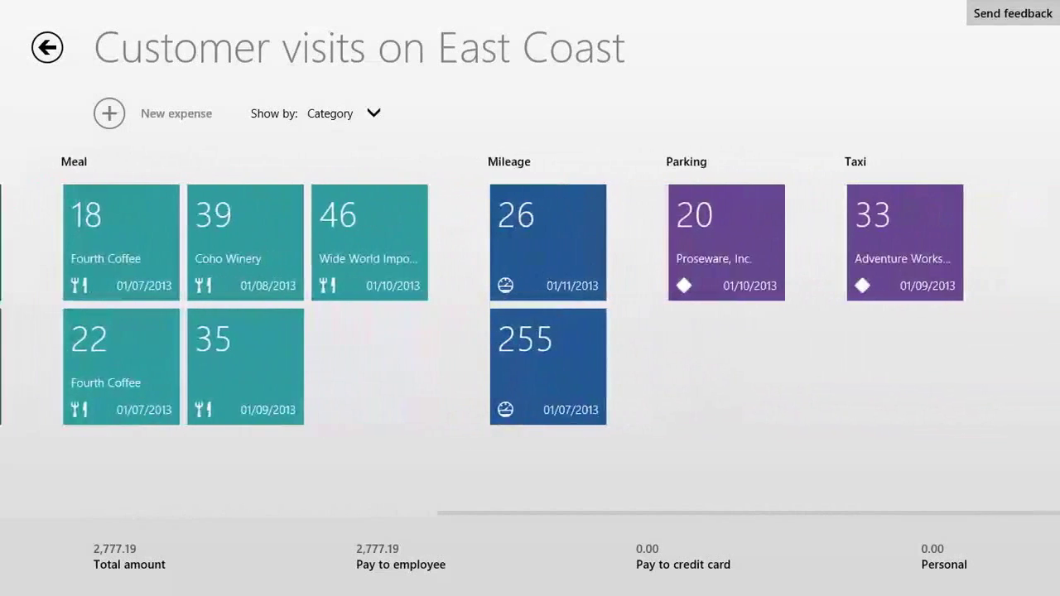
scroll(530, 331, left, 2)
scroll(530, 331, left, 2)
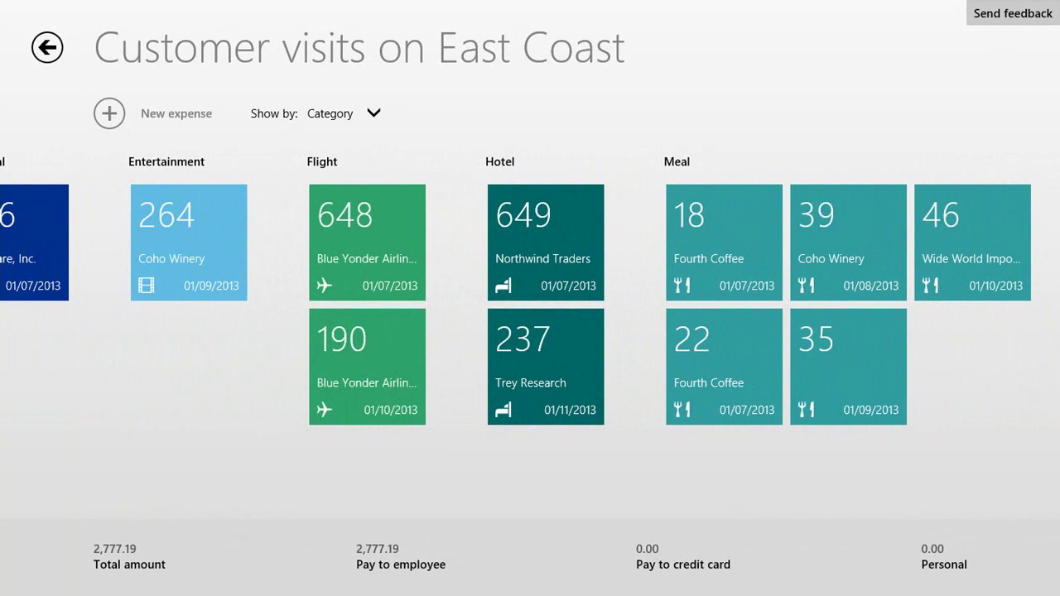
- View the details of the Northwind Traders hotel expense, the first Fourth Coffee meal and the 01/11/2013 mileage expense
click(546, 242)
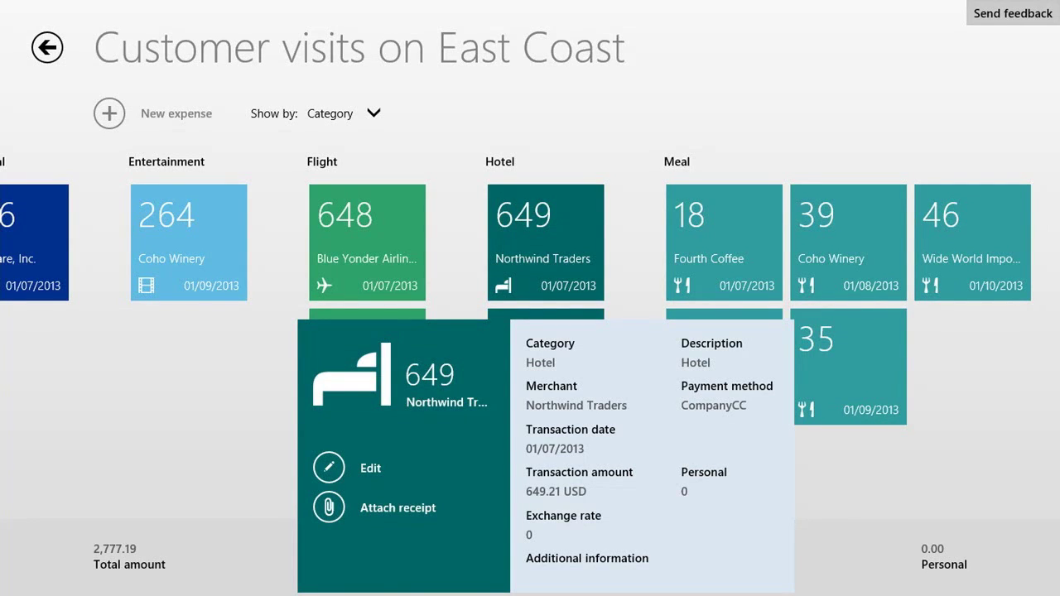
key(Escape)
click(724, 232)
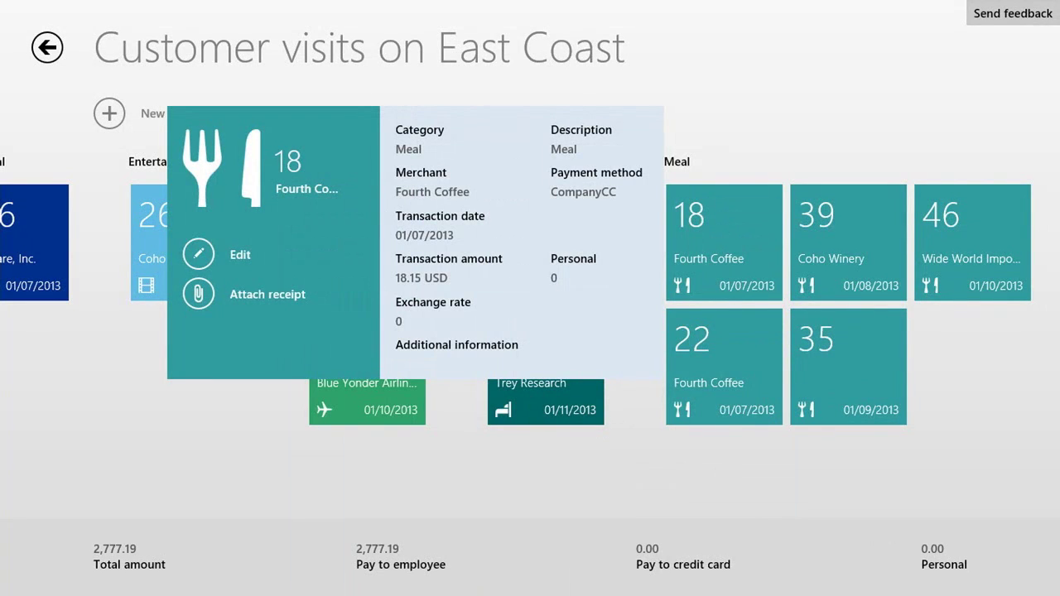
key(Escape)
scroll(530, 331, right, 5)
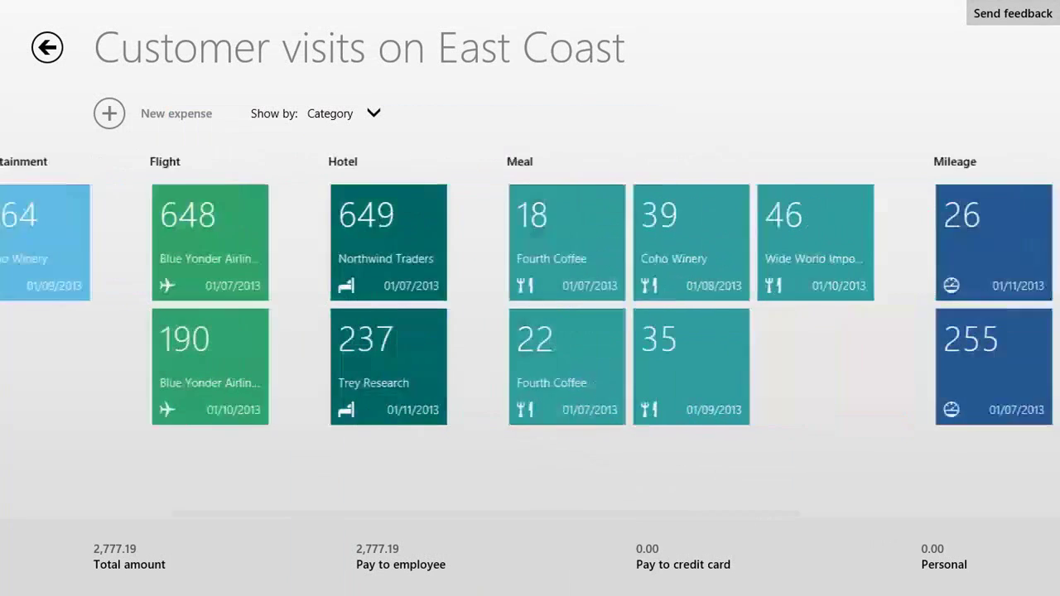
click(815, 242)
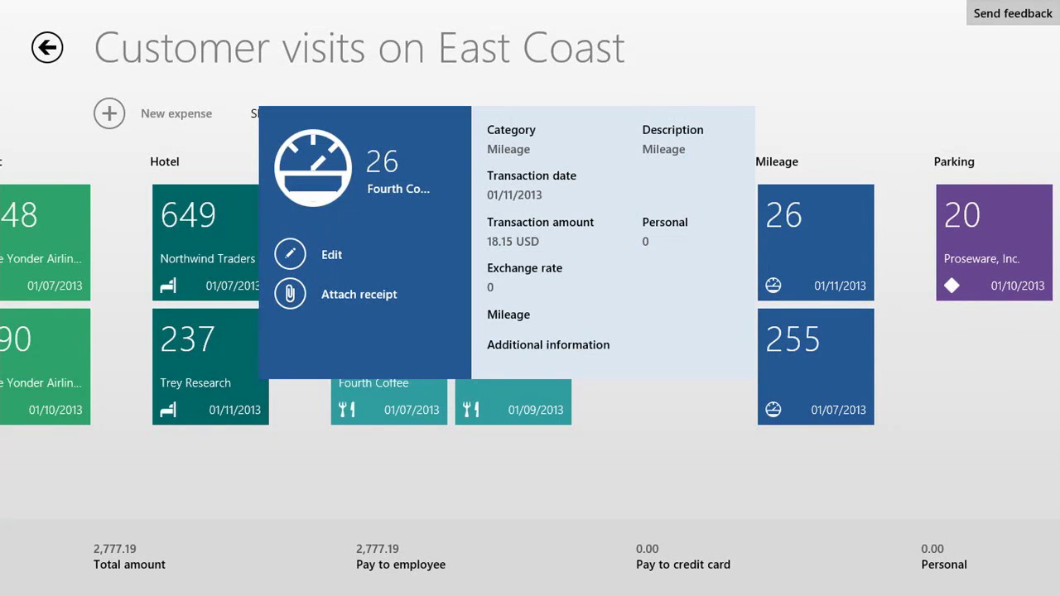
key(Escape)
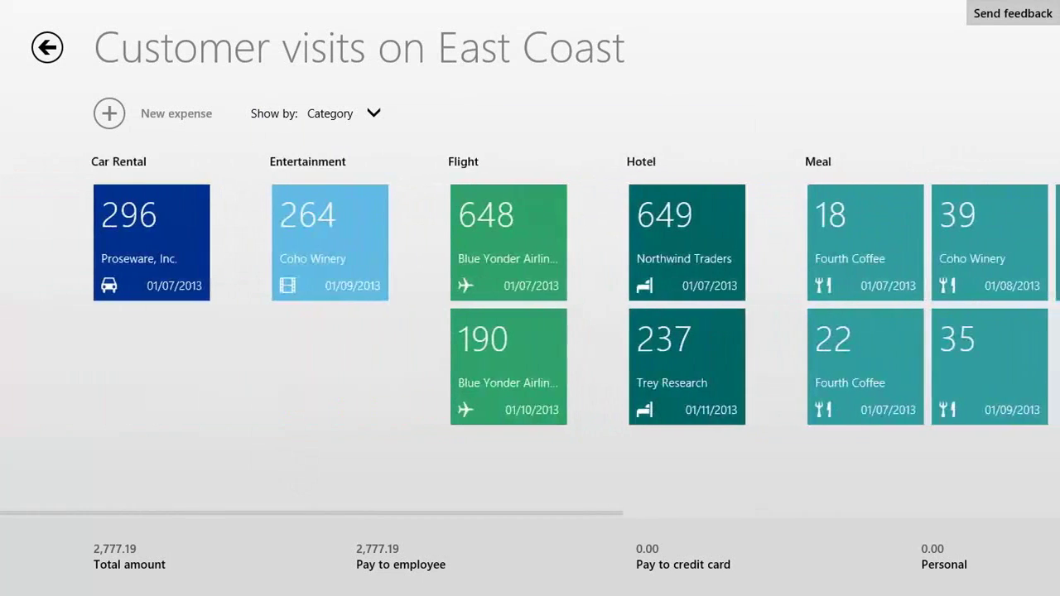
- Show the report's expenses by Calendar, look through the days of the trip, and switch back to Category
click(344, 113)
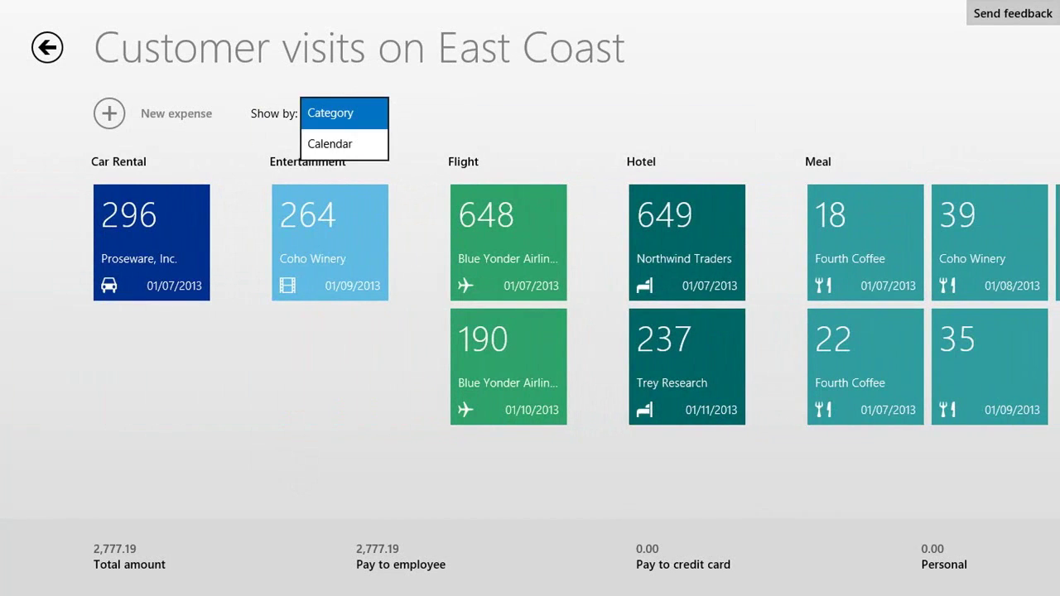
click(331, 144)
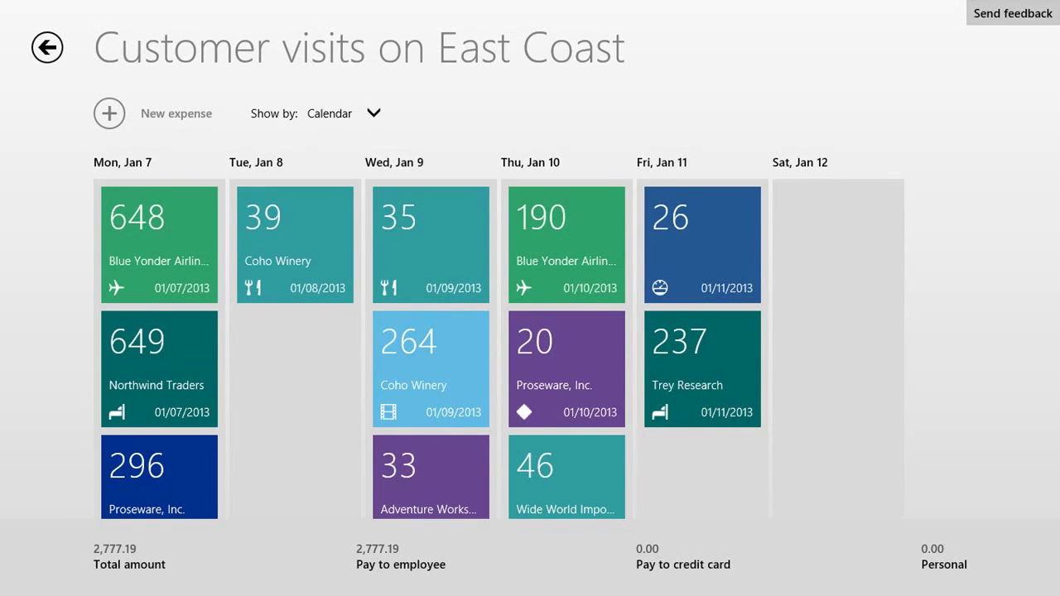
scroll(499, 334, down, 3)
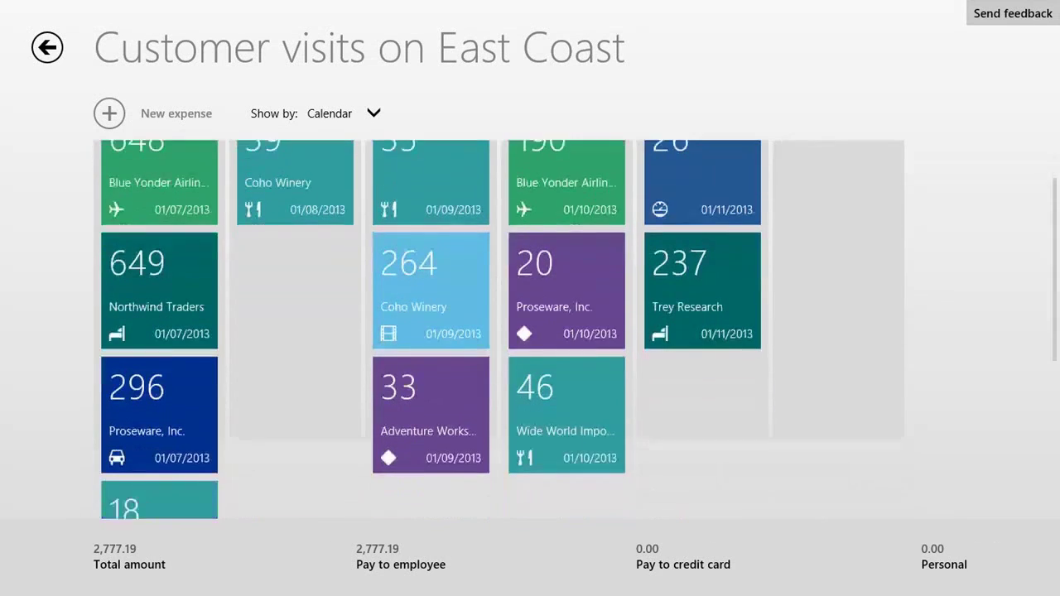
scroll(498, 334, up, 2)
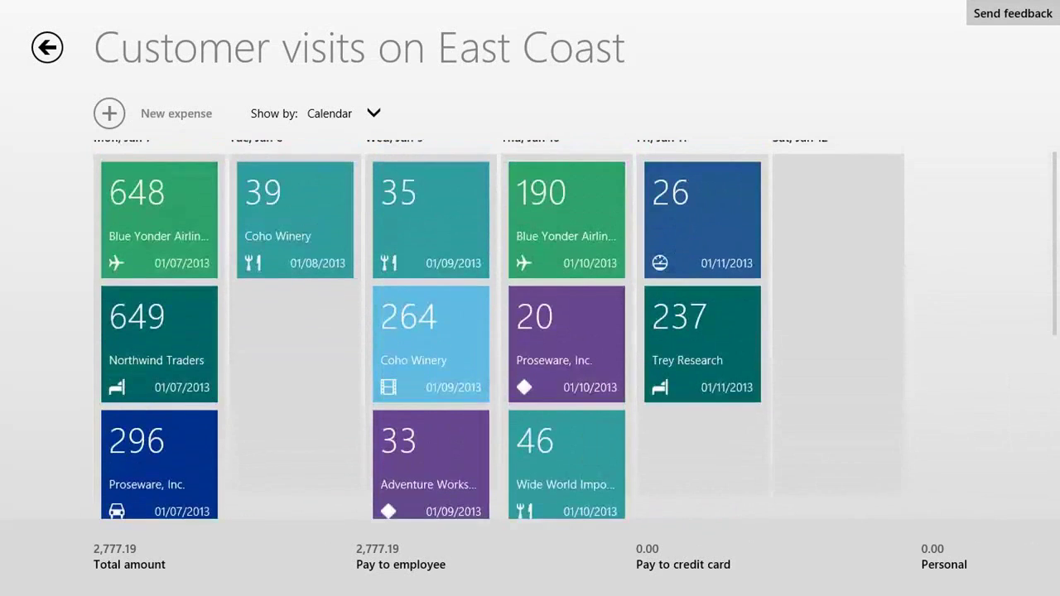
scroll(498, 333, down, 3)
scroll(499, 334, up, 2)
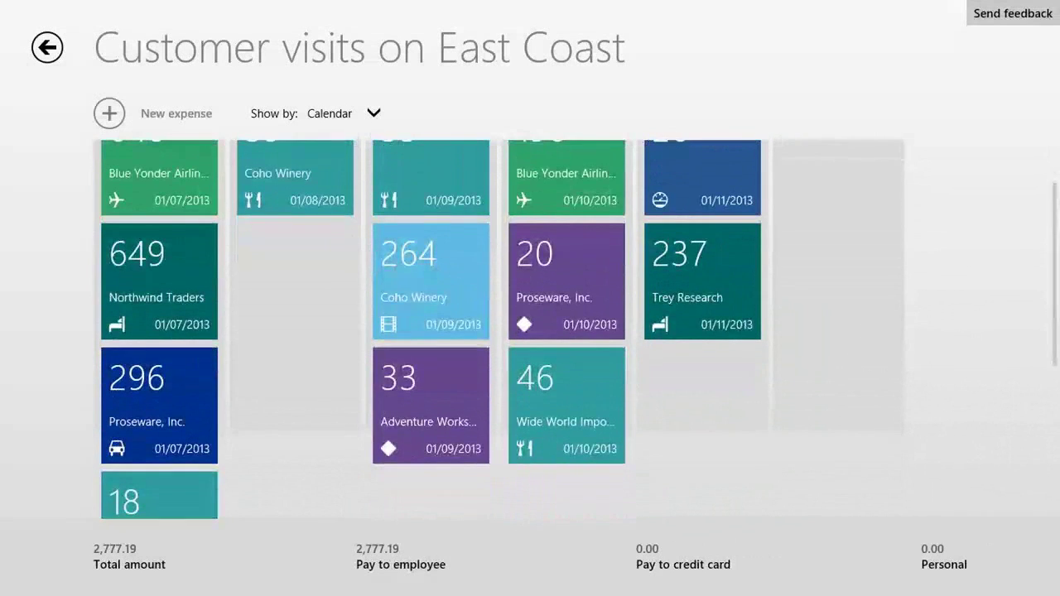
scroll(577, 327, up, 1)
scroll(499, 332, up, 1)
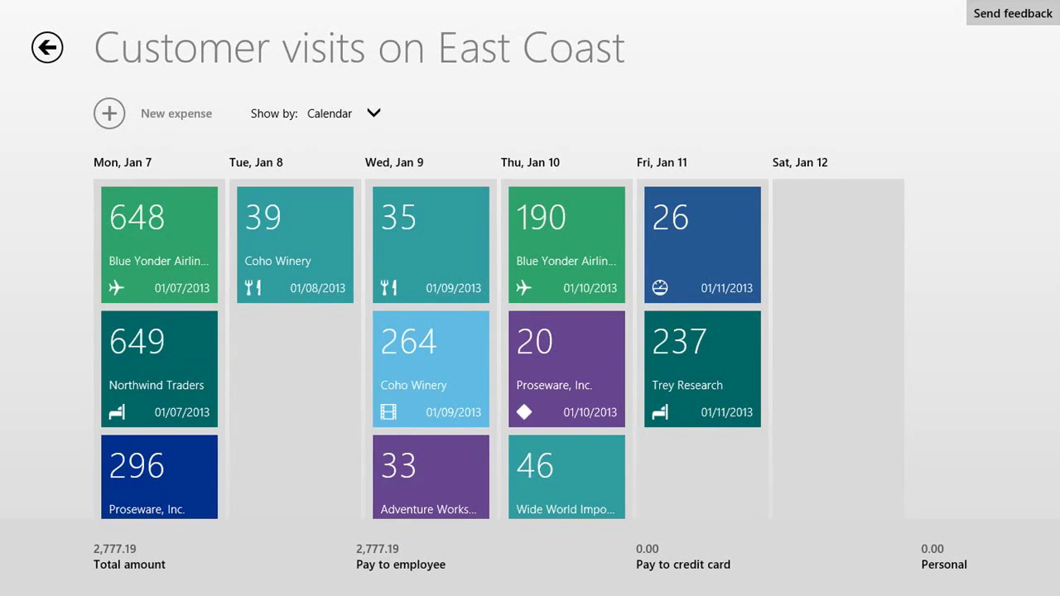
click(330, 114)
click(330, 82)
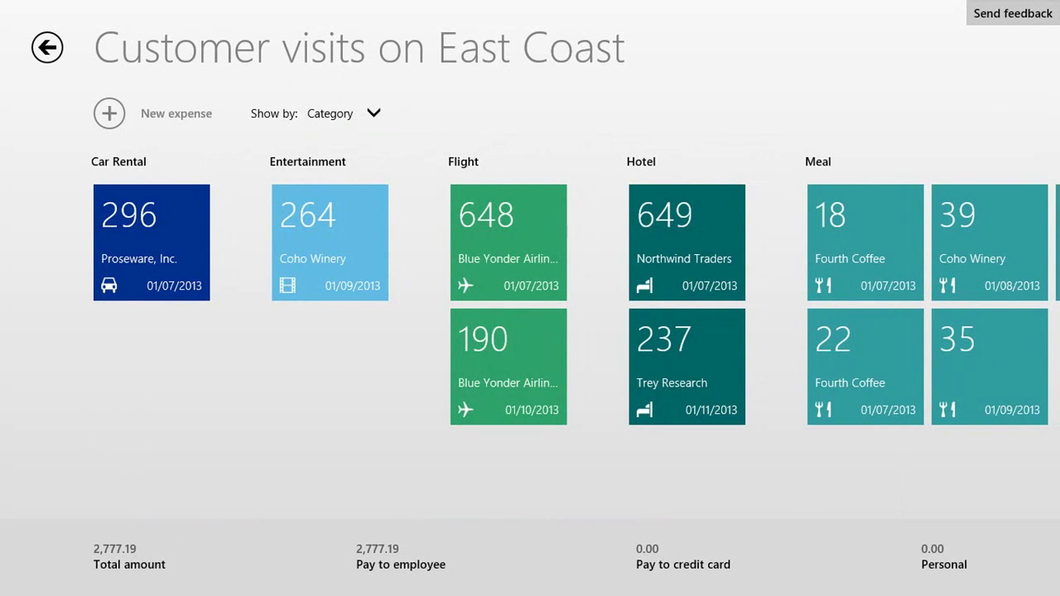
- Open the form for submitting the expense report to view its category chart and notes, and dismiss it without submitting
key(super+z)
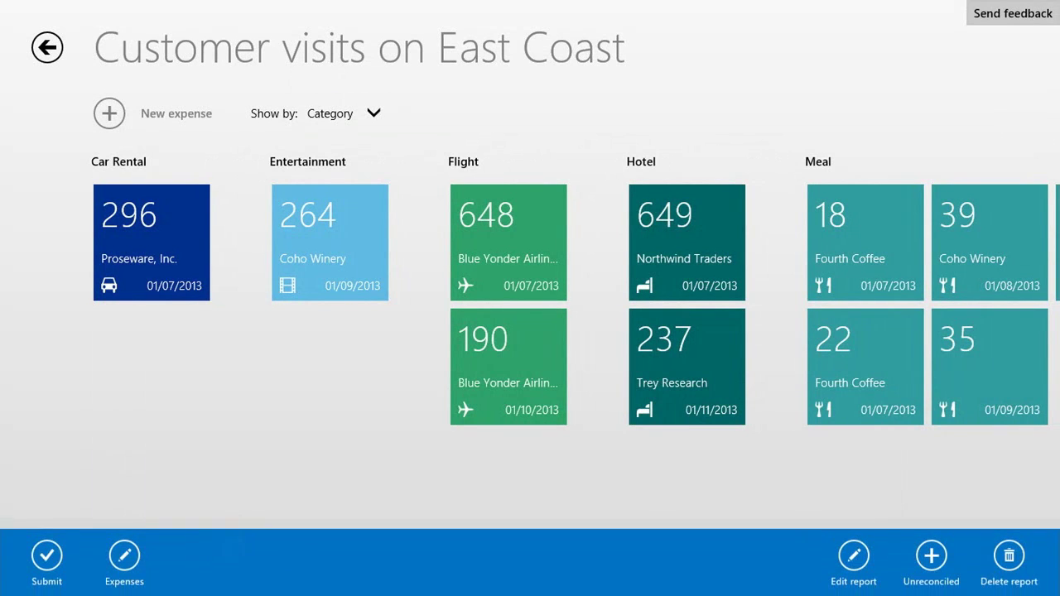
click(47, 555)
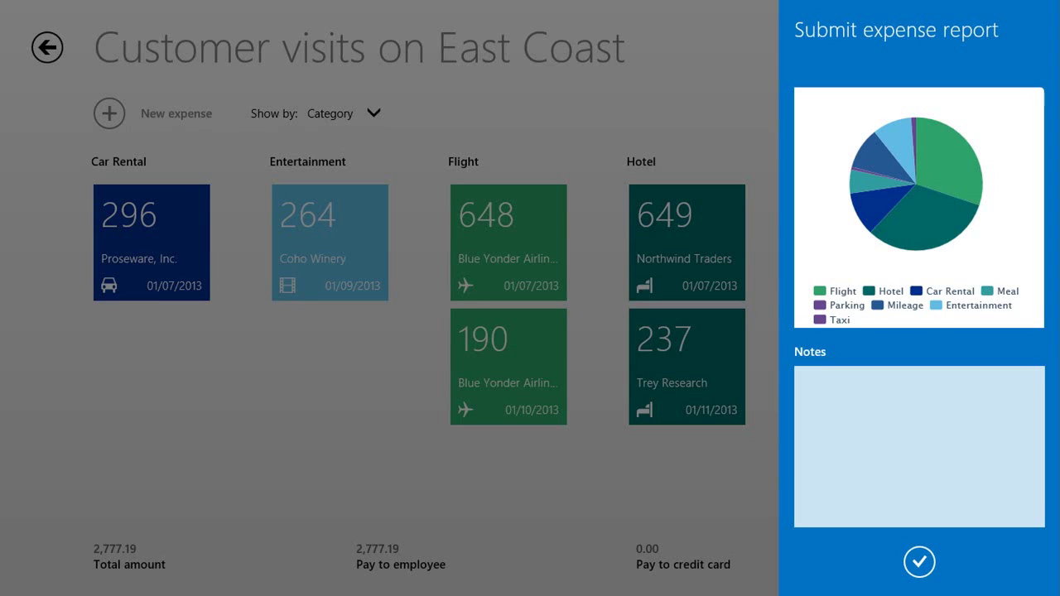
click(855, 416)
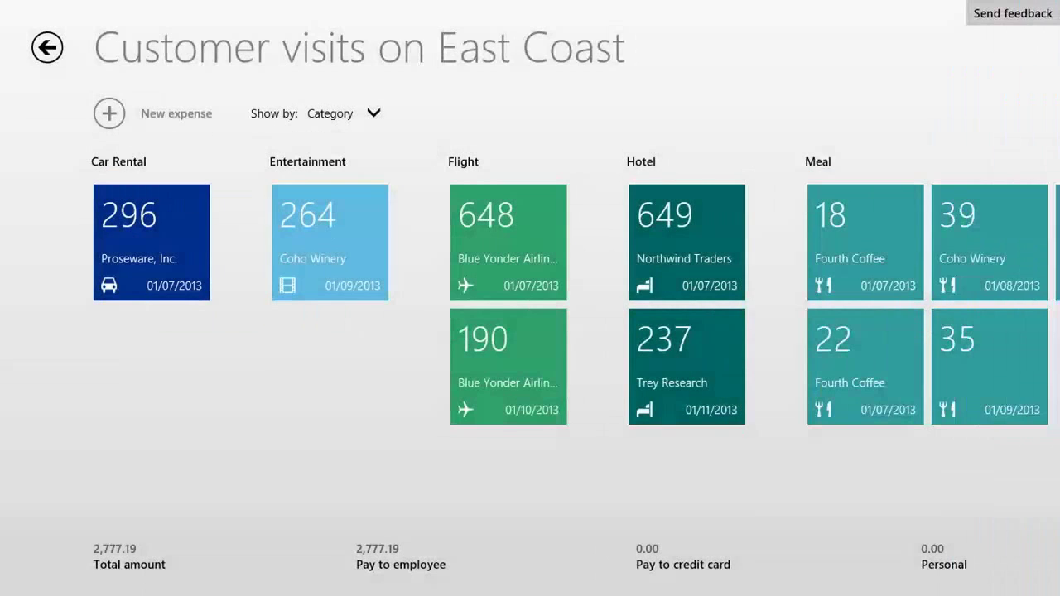
- Open the 01/10/2013 Blue Yonder Airlines flight expense for editing and keep Flight as its expense category
scroll(529, 331, right, 3)
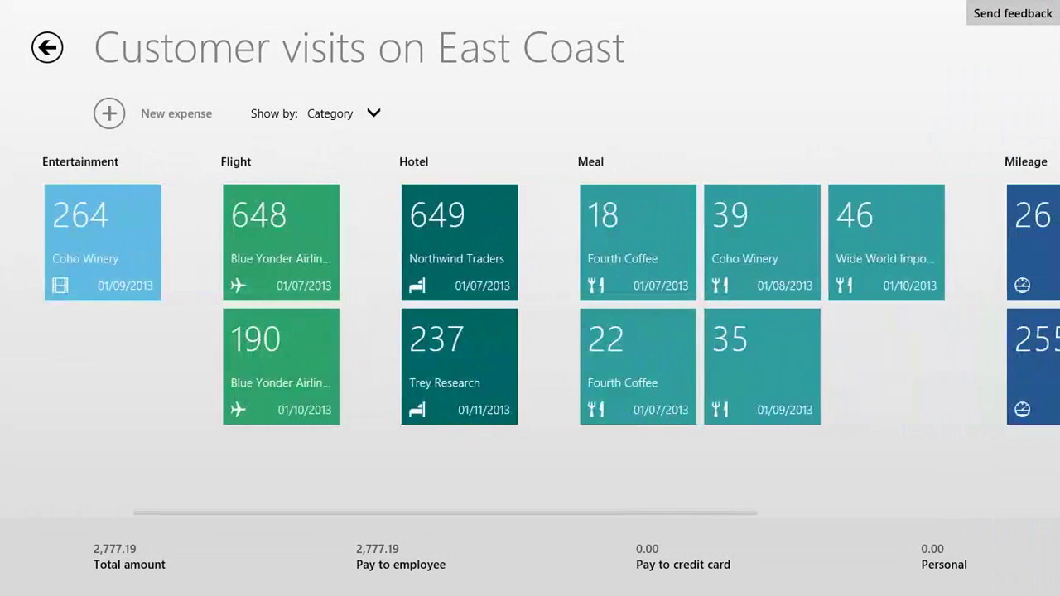
scroll(530, 331, left, 2)
click(414, 362)
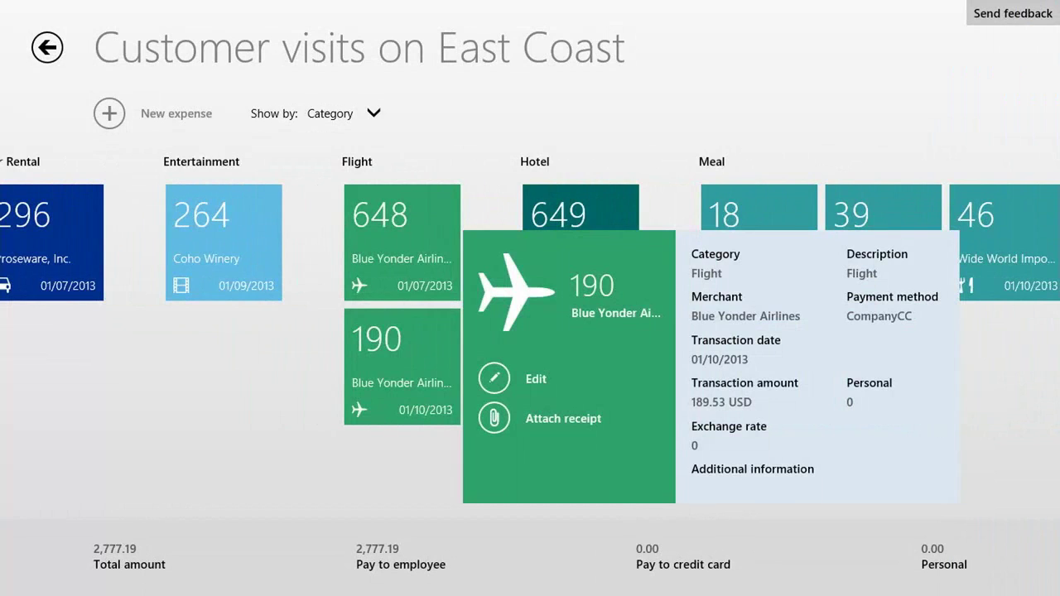
click(494, 378)
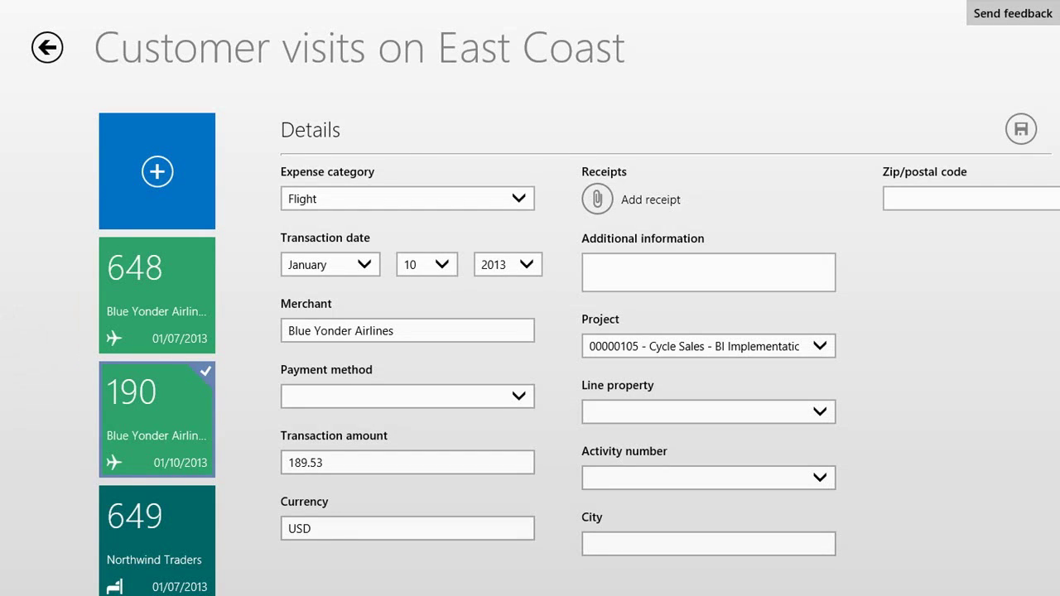
click(406, 198)
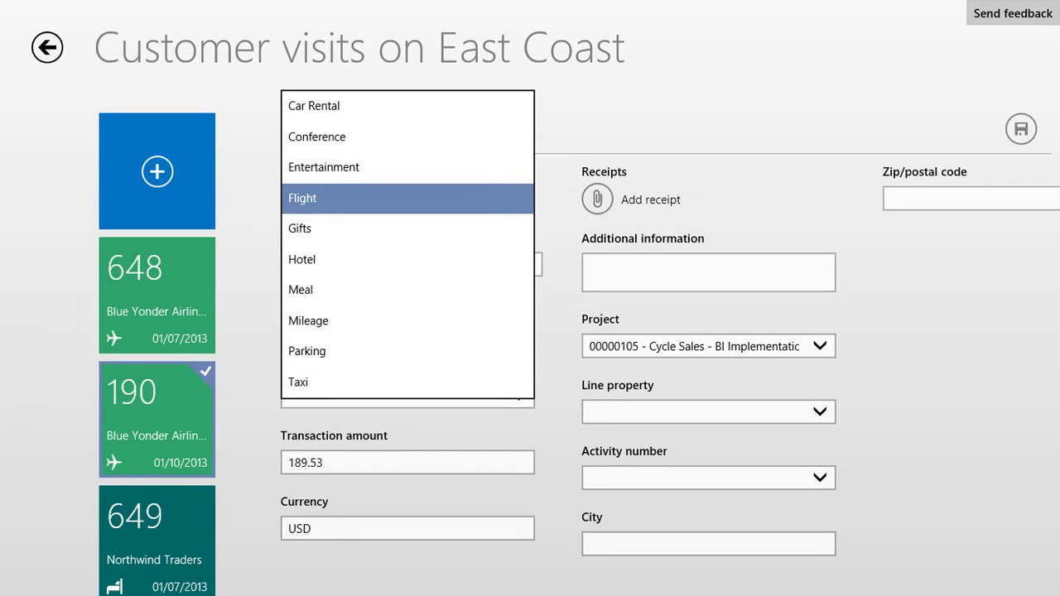
key(Return)
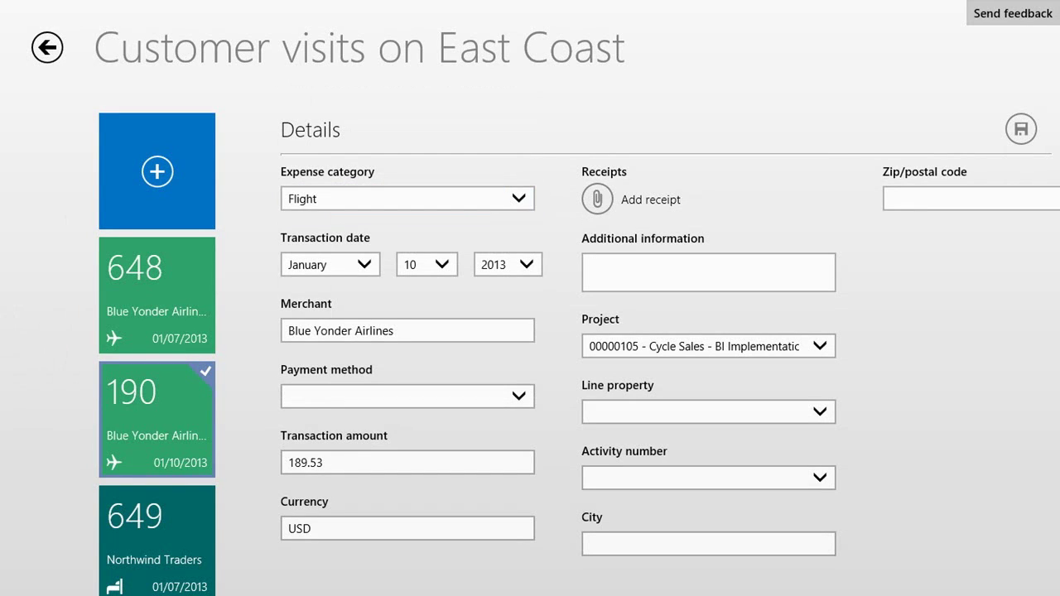
- View the details of the 01/11/2013 mileage expense and the 01/10/2013 Wide World Importers meal
scroll(157, 352, down, 10)
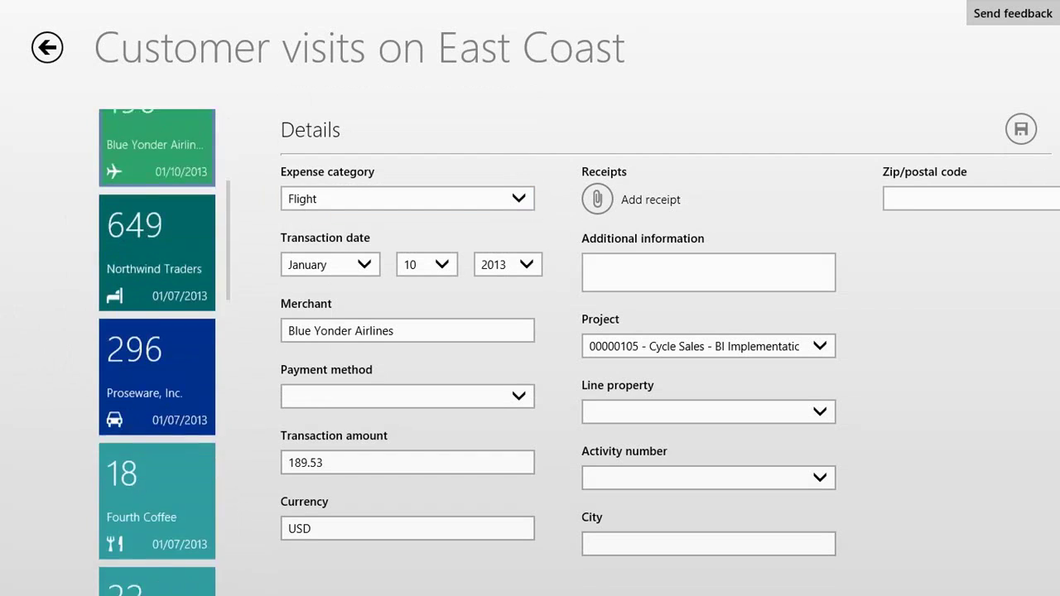
scroll(157, 352, down, 6)
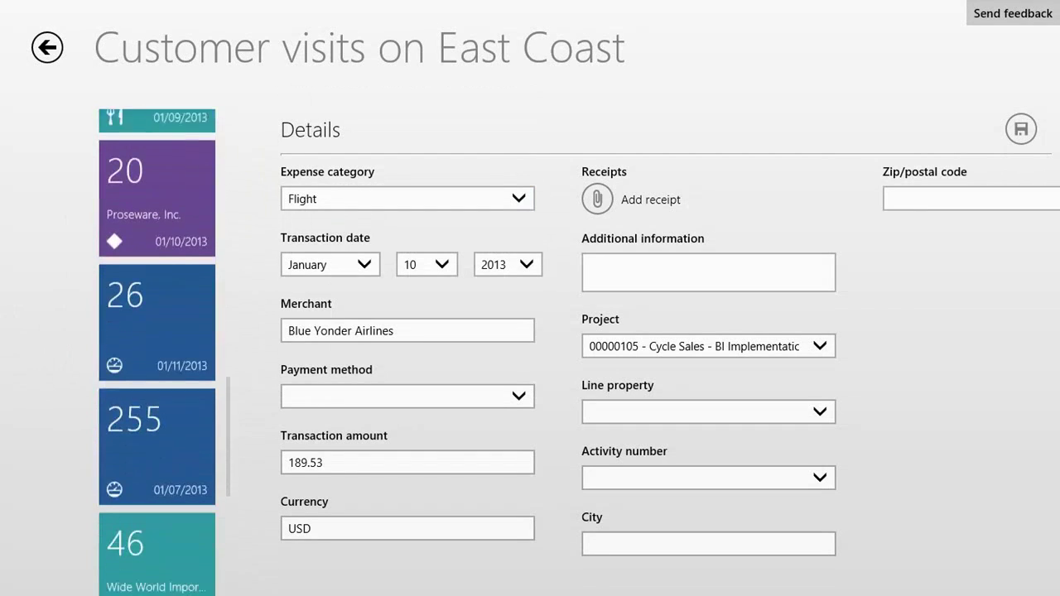
click(157, 310)
scroll(157, 352, down, 3)
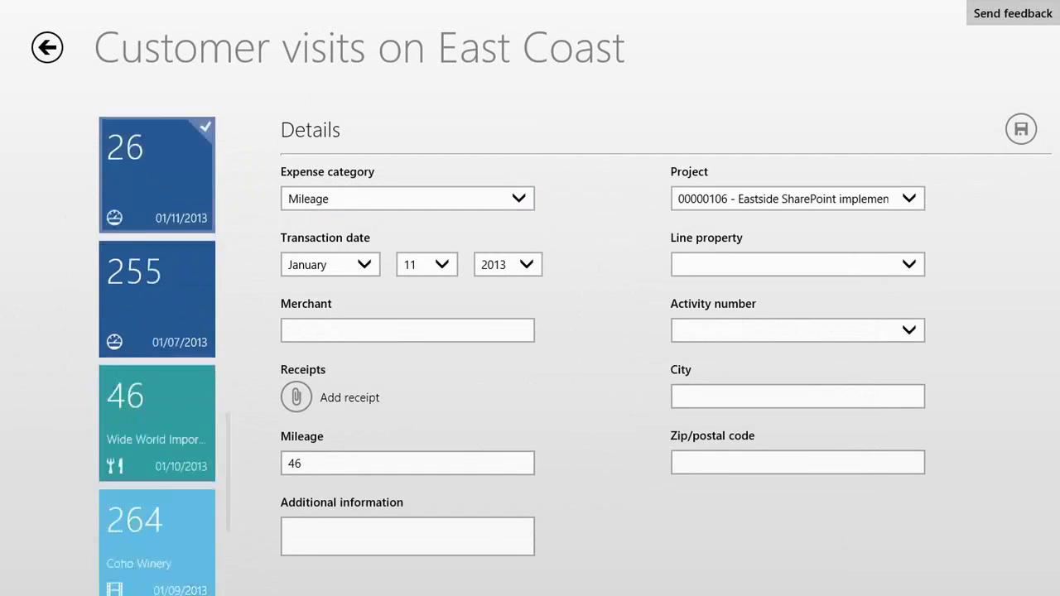
click(157, 352)
scroll(157, 352, down, 1)
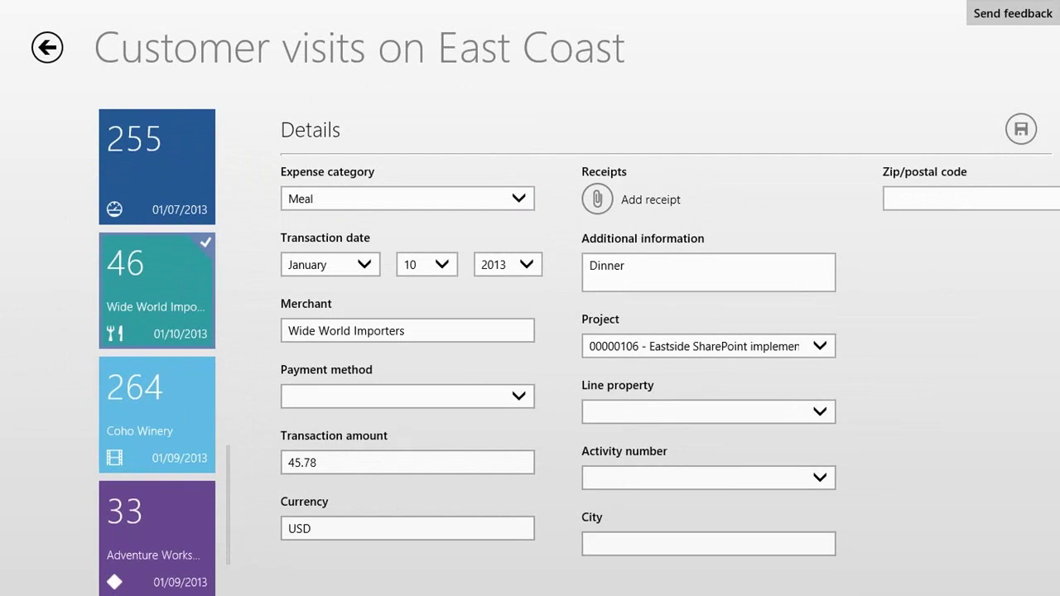
- Photograph a paper receipt with the device's other camera, allowing webcam access, and attach it to the Coho Winery entertainment expense
click(157, 414)
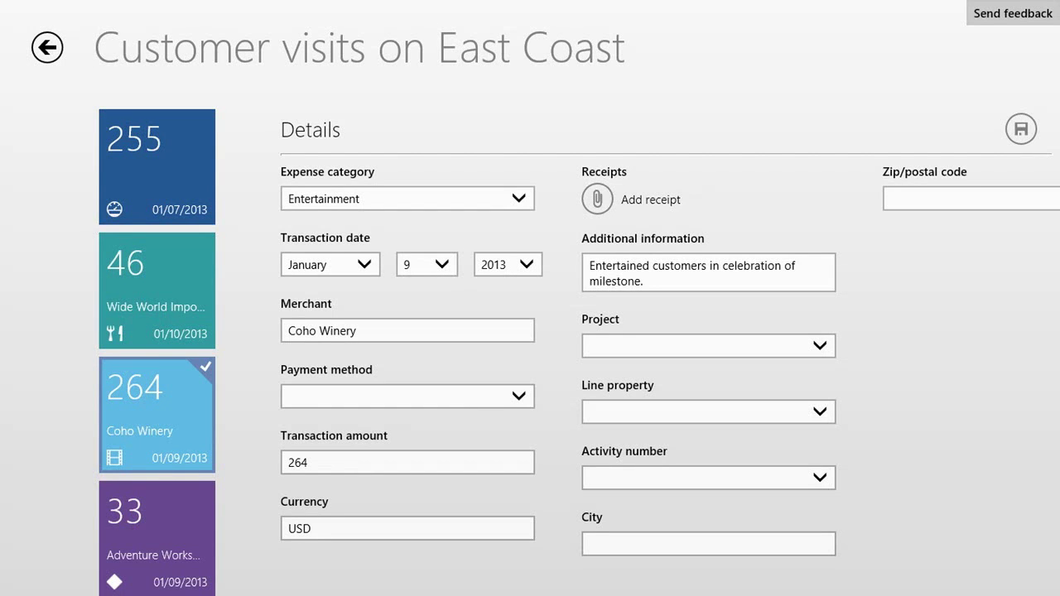
click(597, 200)
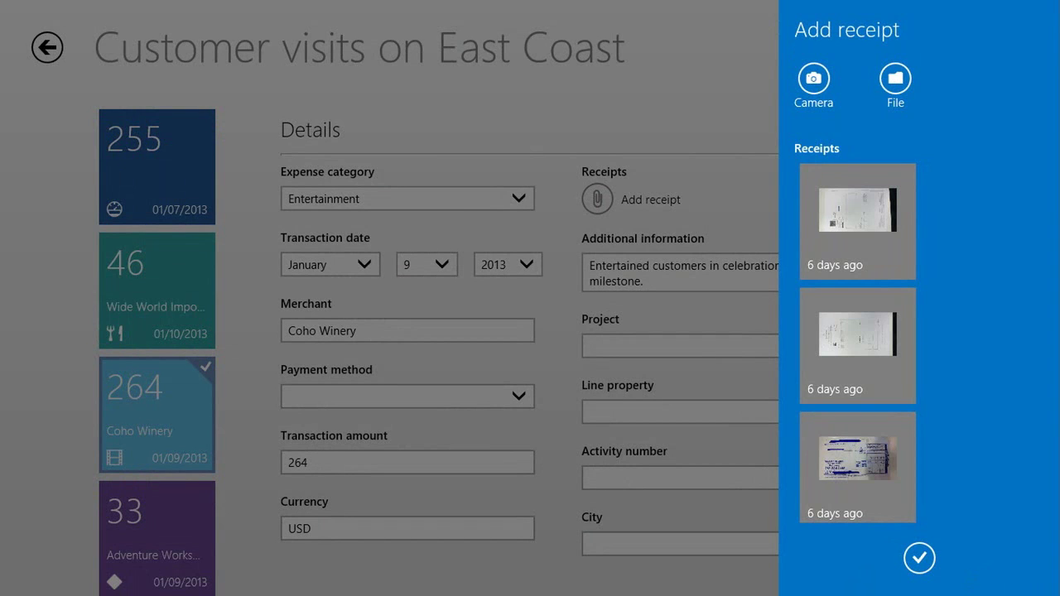
click(813, 80)
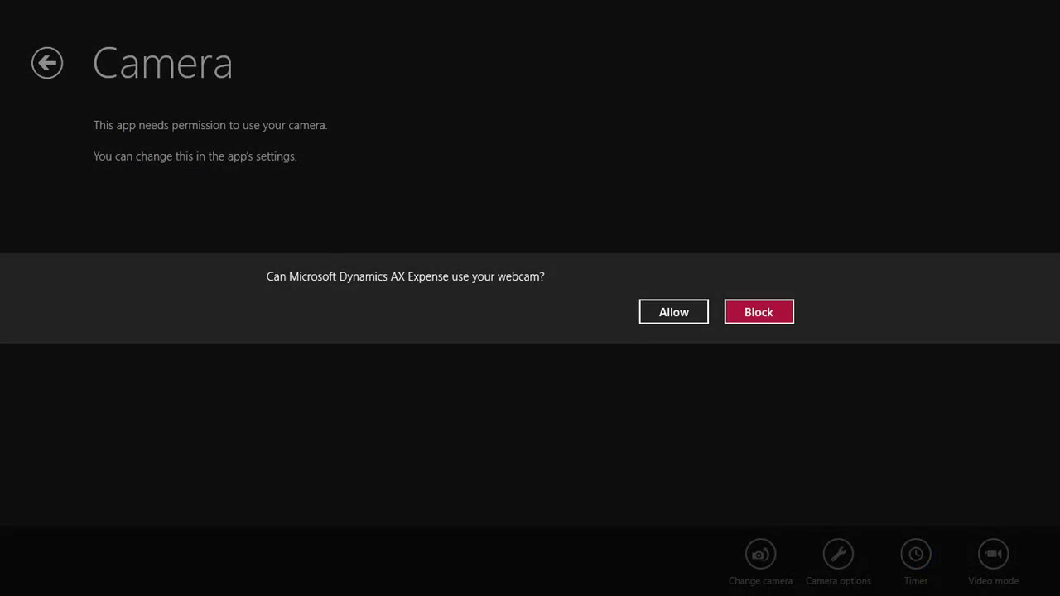
click(673, 312)
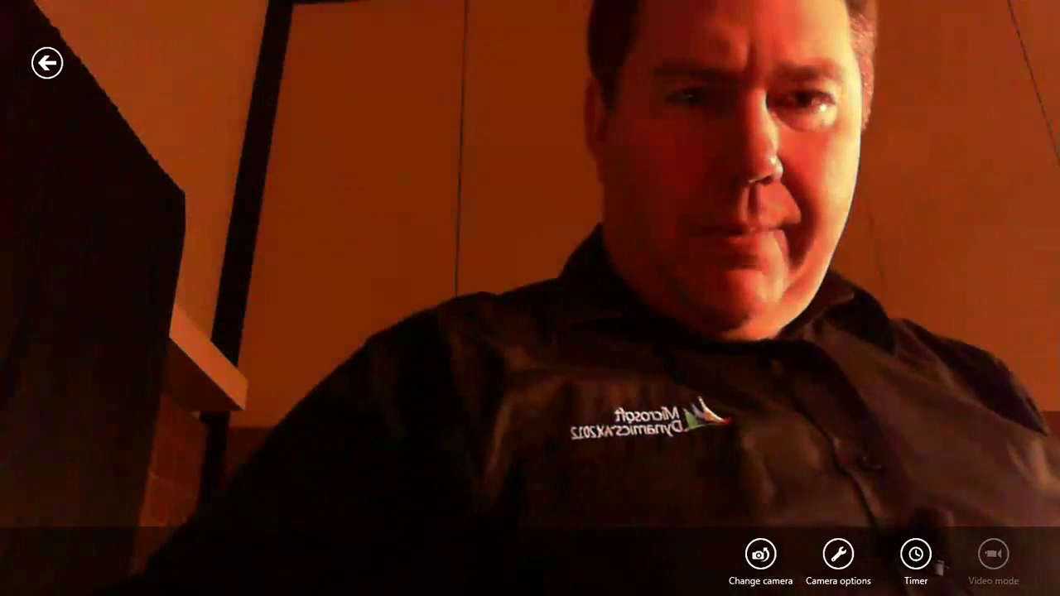
click(760, 555)
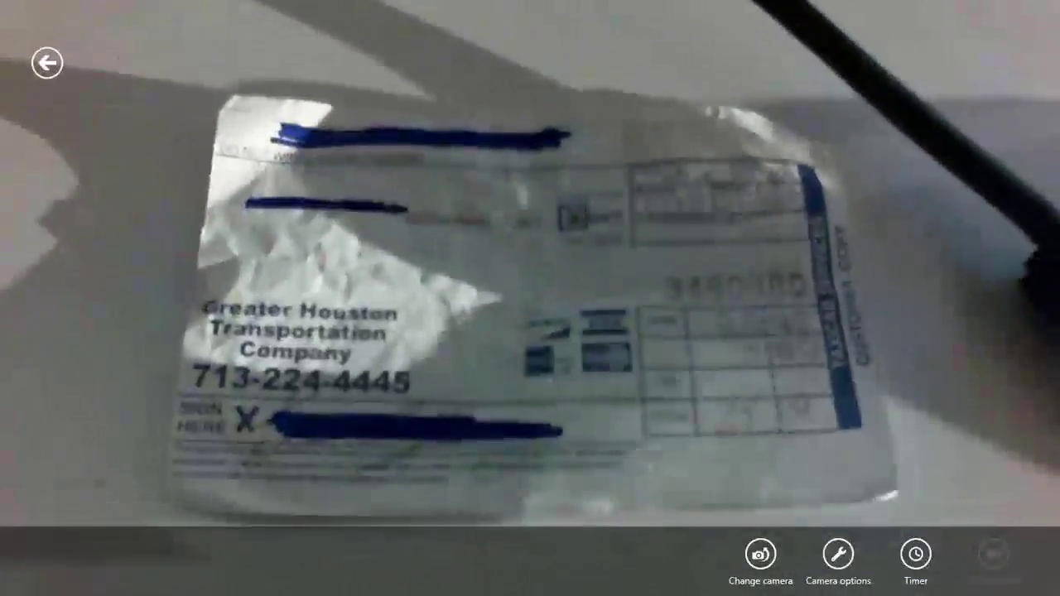
key(space)
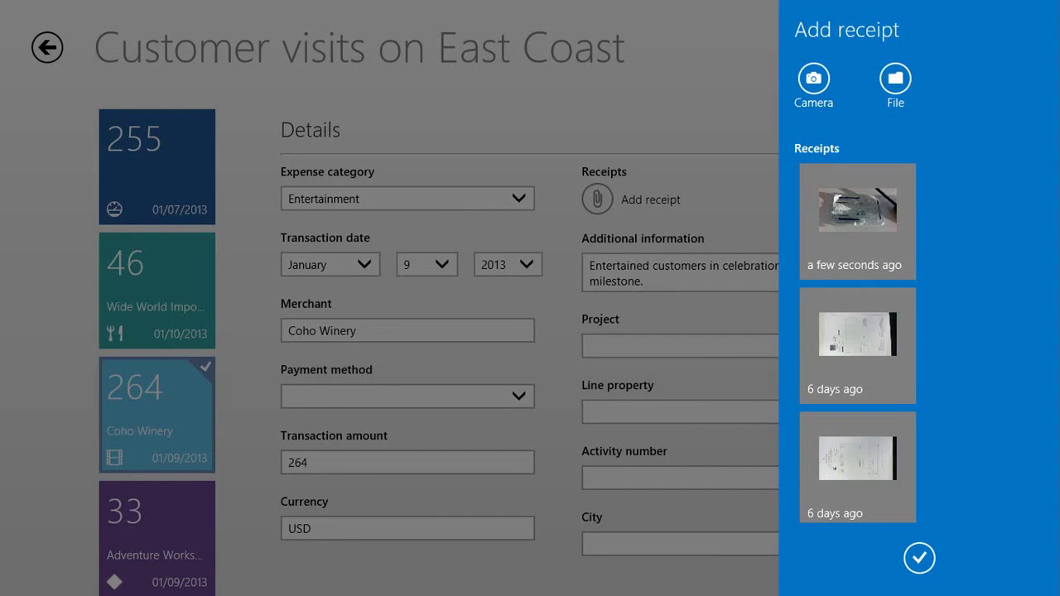
click(857, 220)
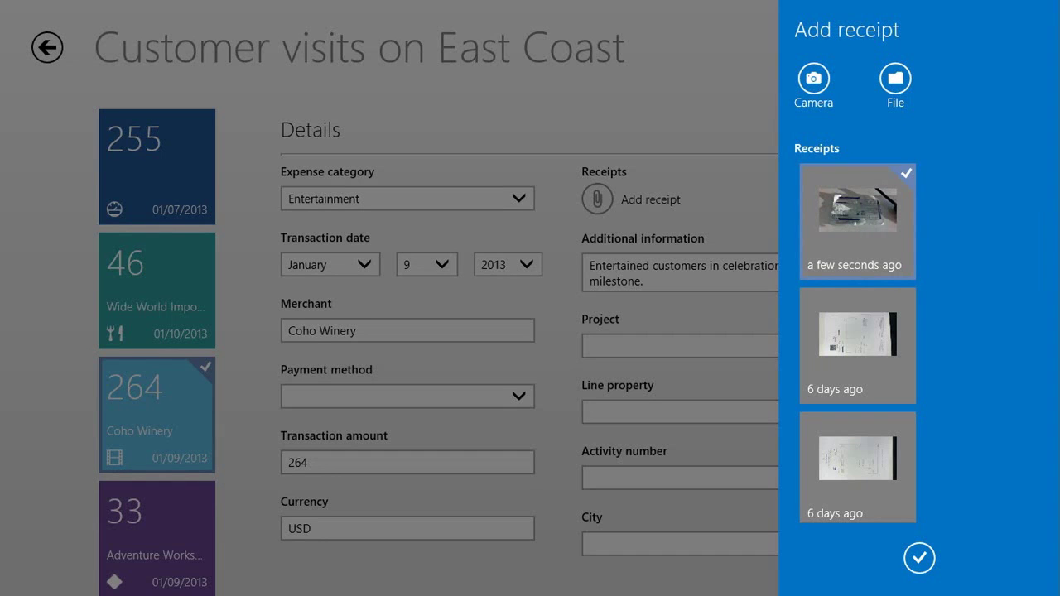
click(919, 558)
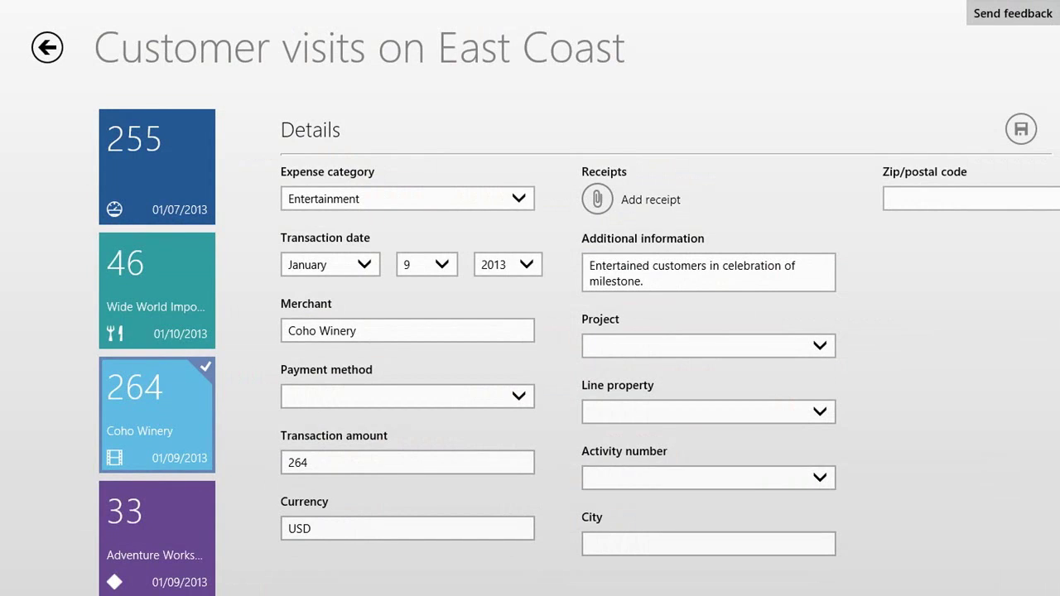
- Review the Wide World Importers meal and Coho Winery expenses again, and leave the report for the home page
click(157, 282)
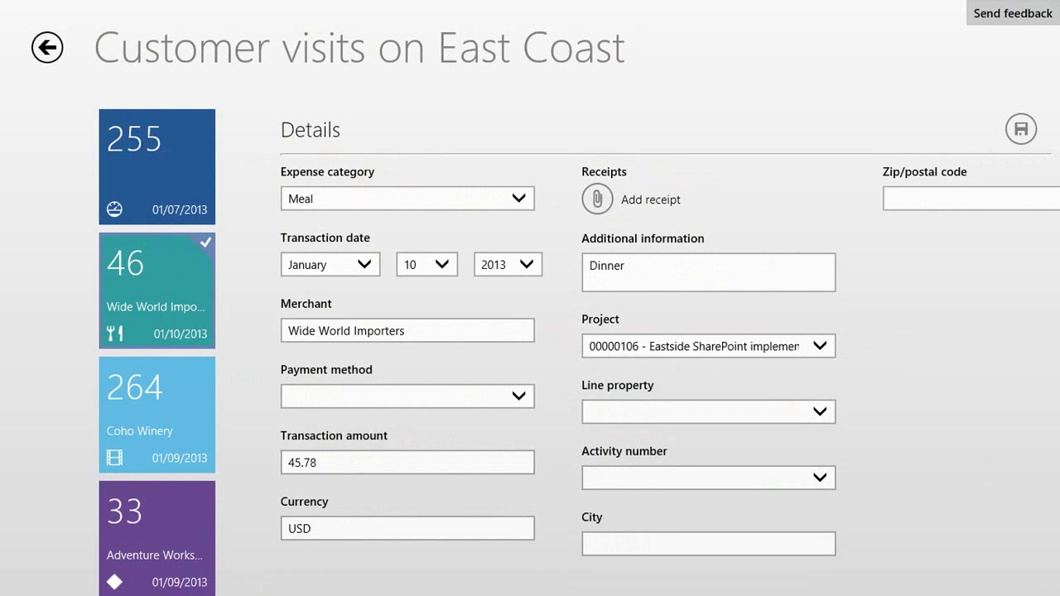
click(157, 415)
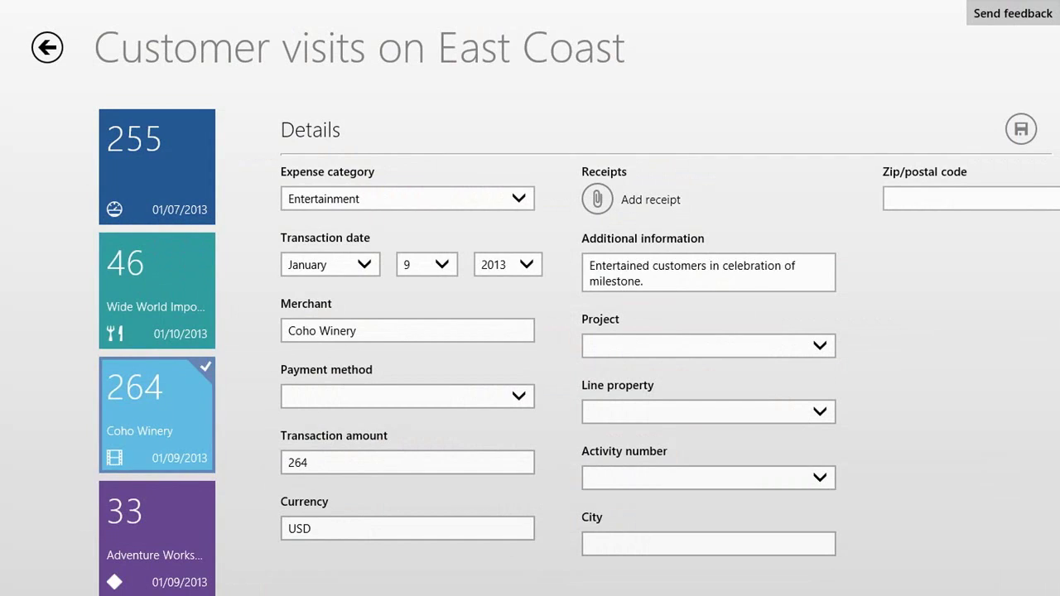
click(156, 290)
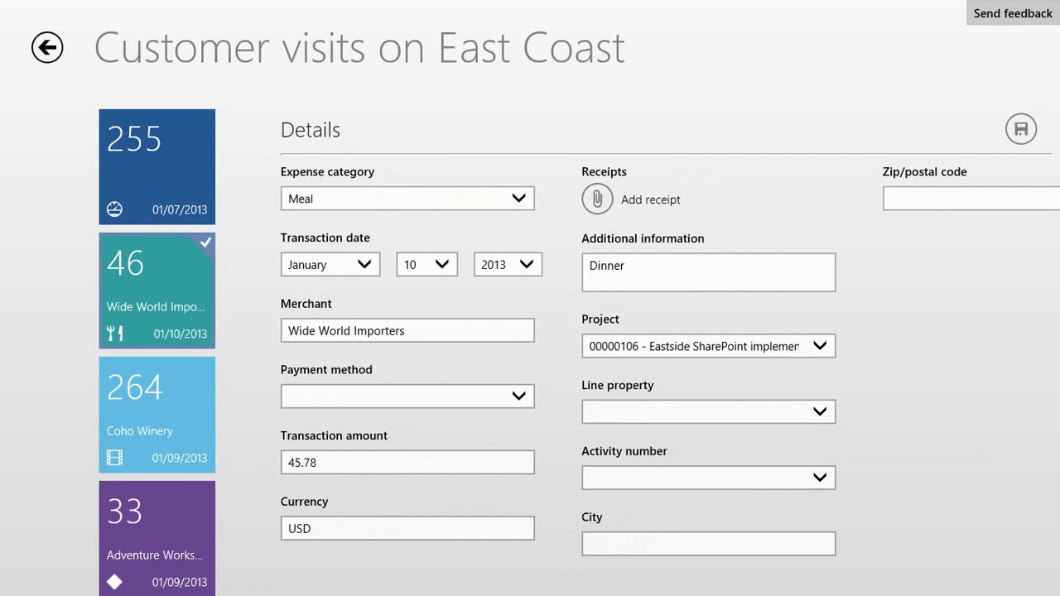
click(47, 47)
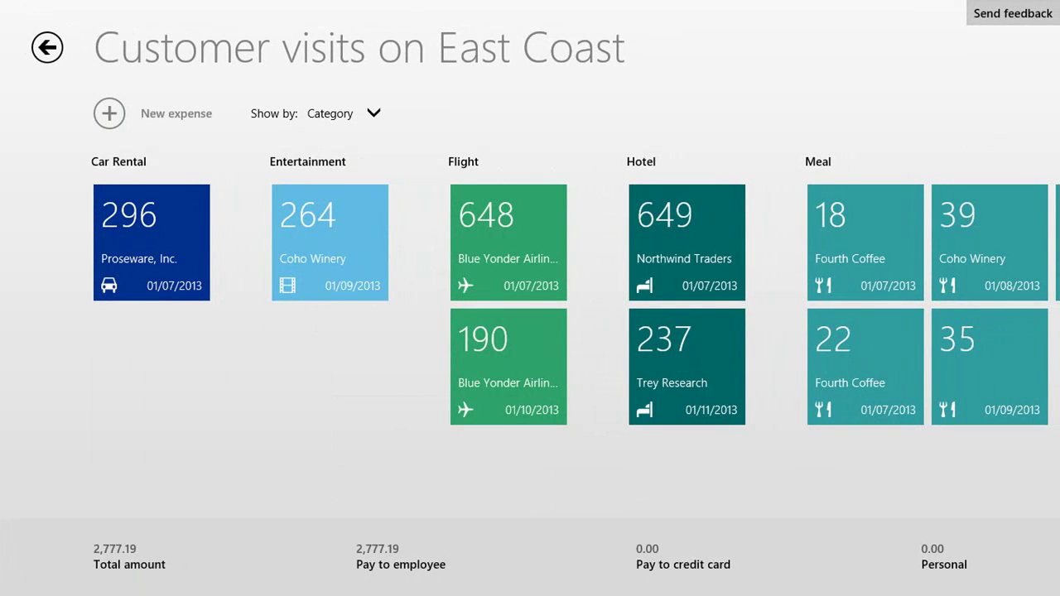
click(48, 47)
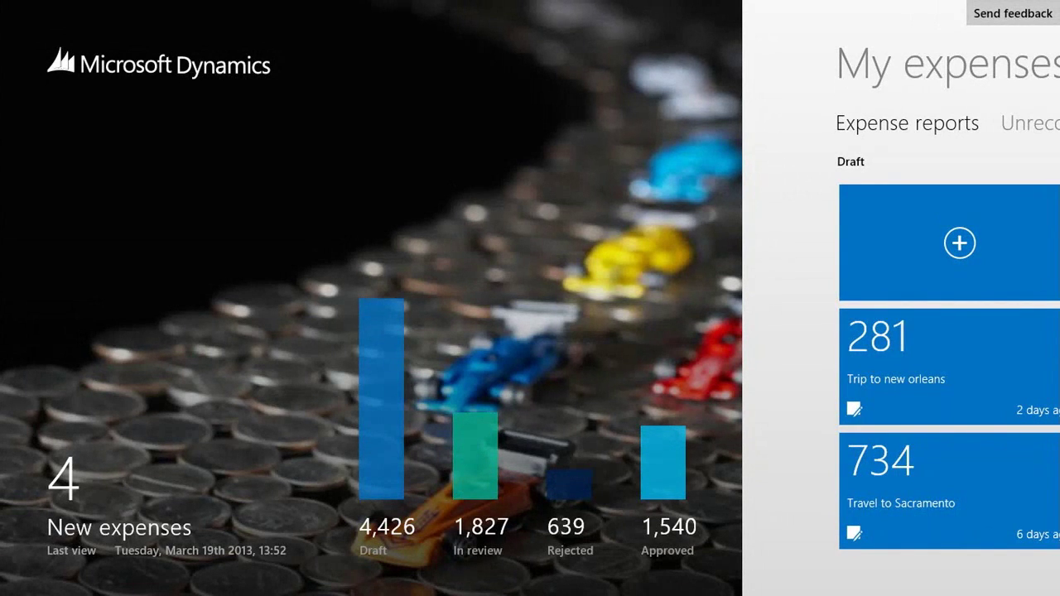
- Look through the unreconciled expenses by category and show them by Source instead
scroll(529, 331, right, 5)
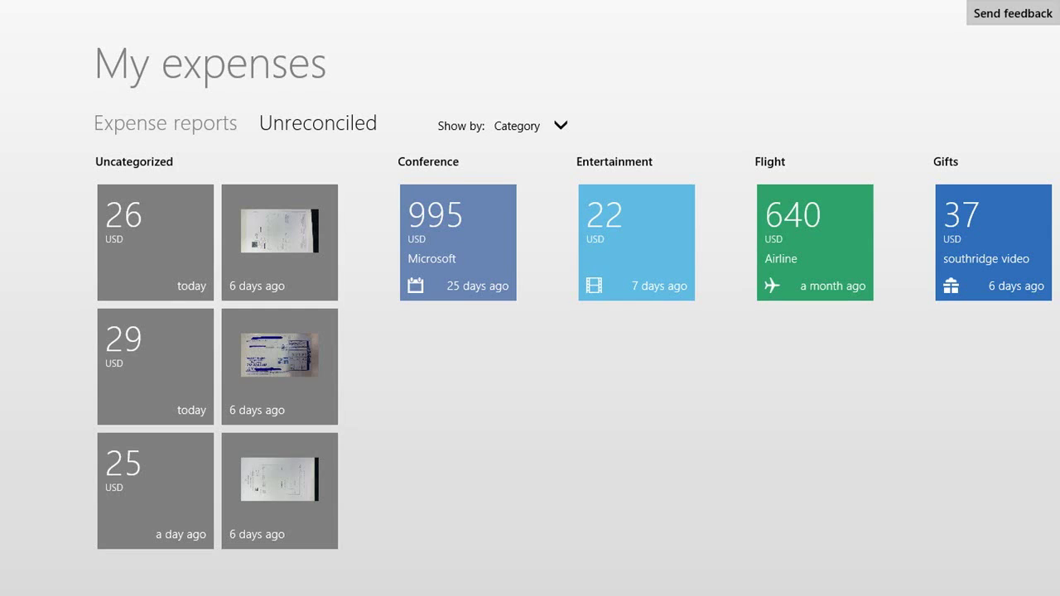
scroll(530, 356, right, 5)
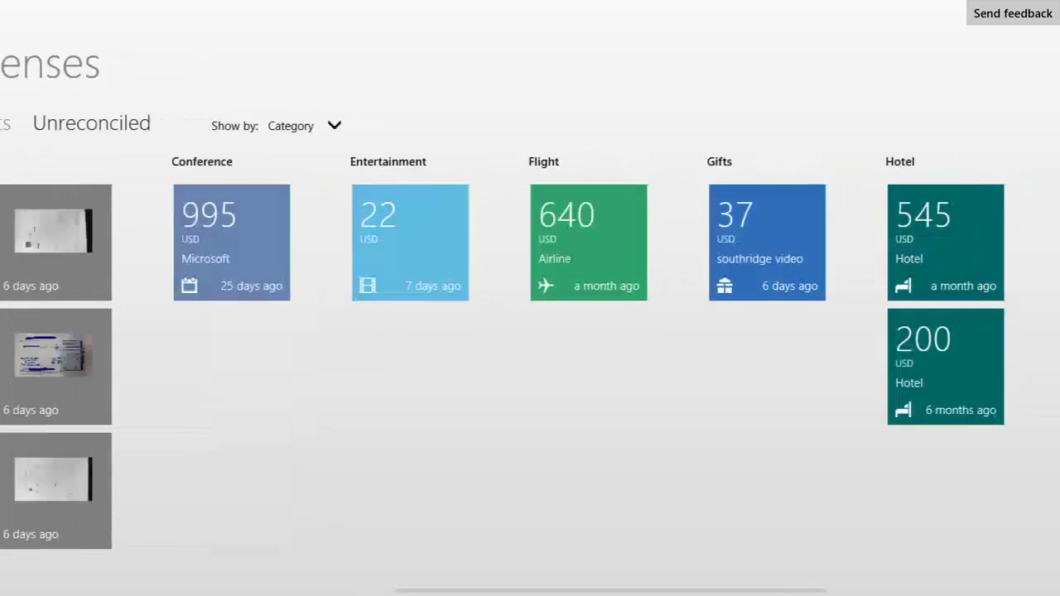
scroll(530, 356, right, 1)
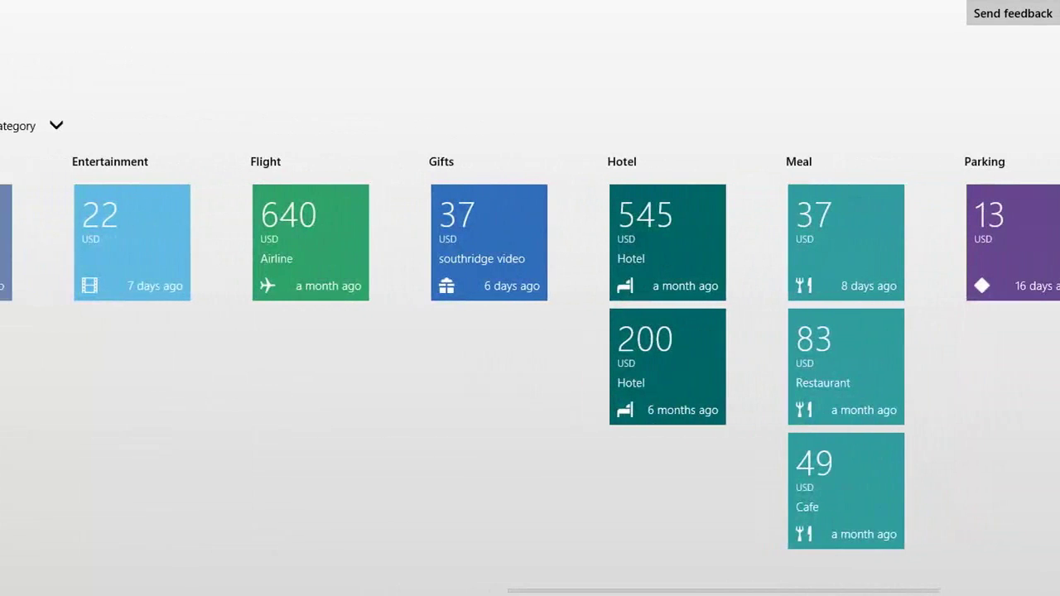
scroll(530, 355, left, 4)
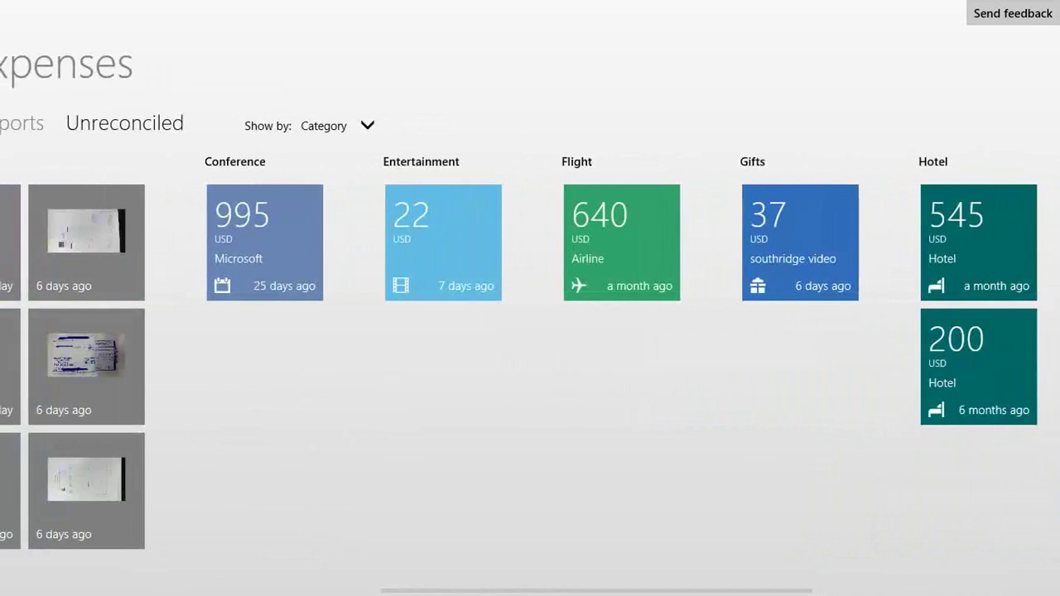
click(337, 125)
click(318, 157)
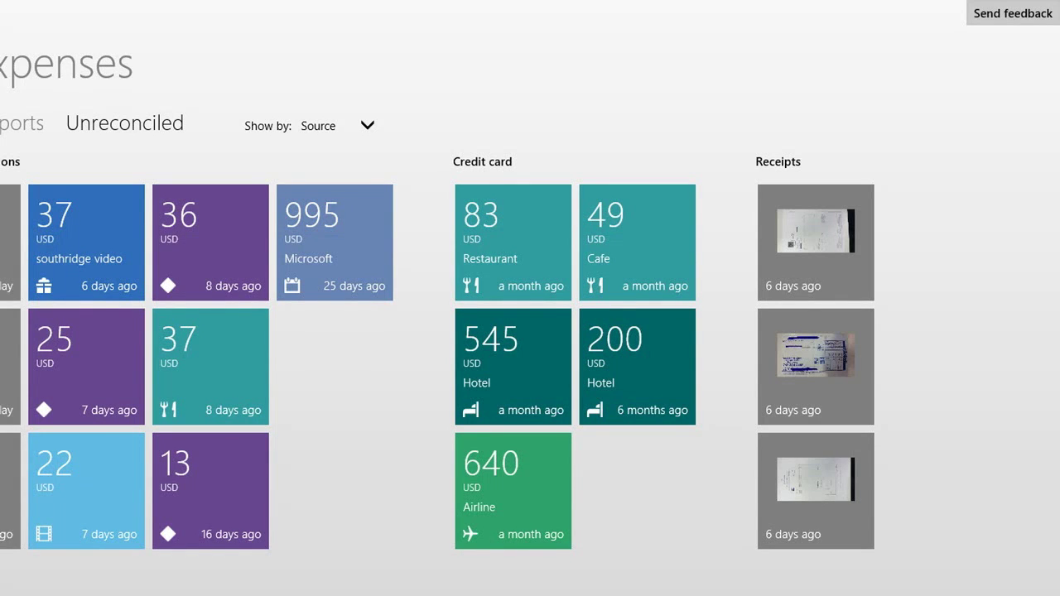
scroll(530, 331, left, 5)
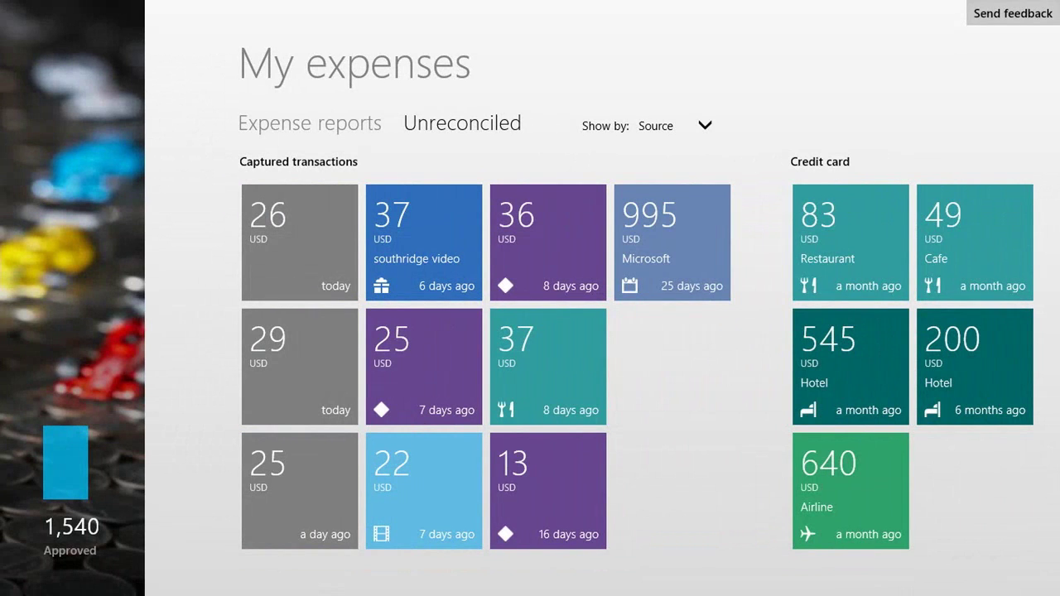
scroll(530, 331, right, 2)
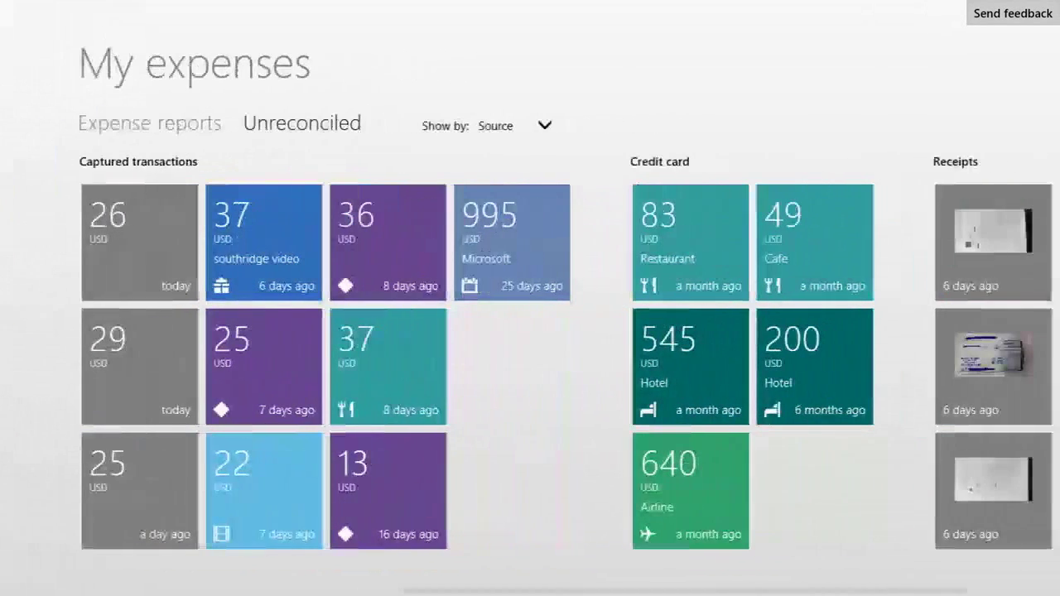
- View the details and receipt image of the captured Microsoft conference expense, and close them
click(506, 243)
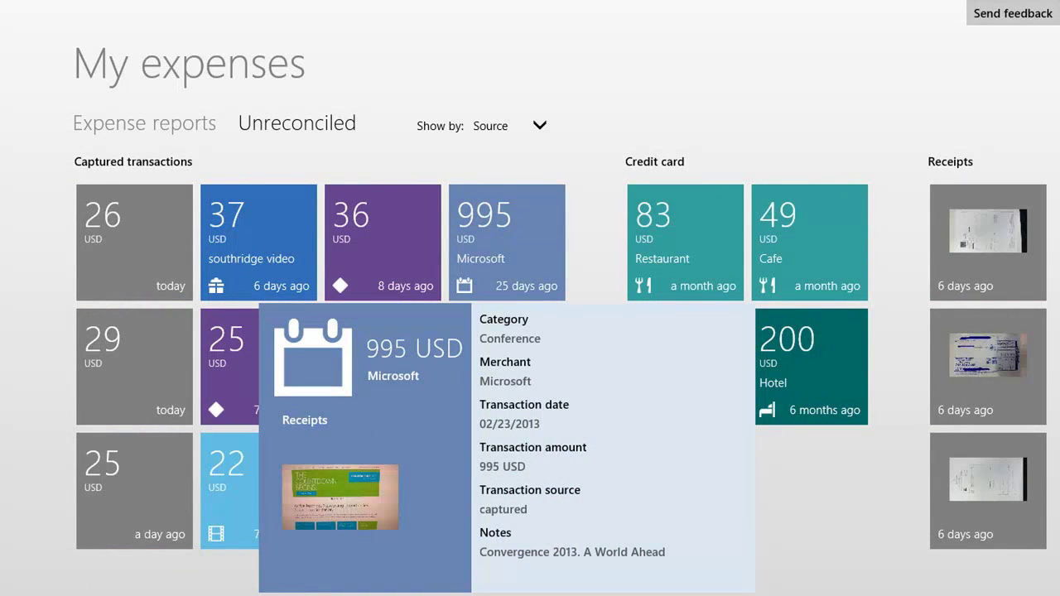
click(340, 497)
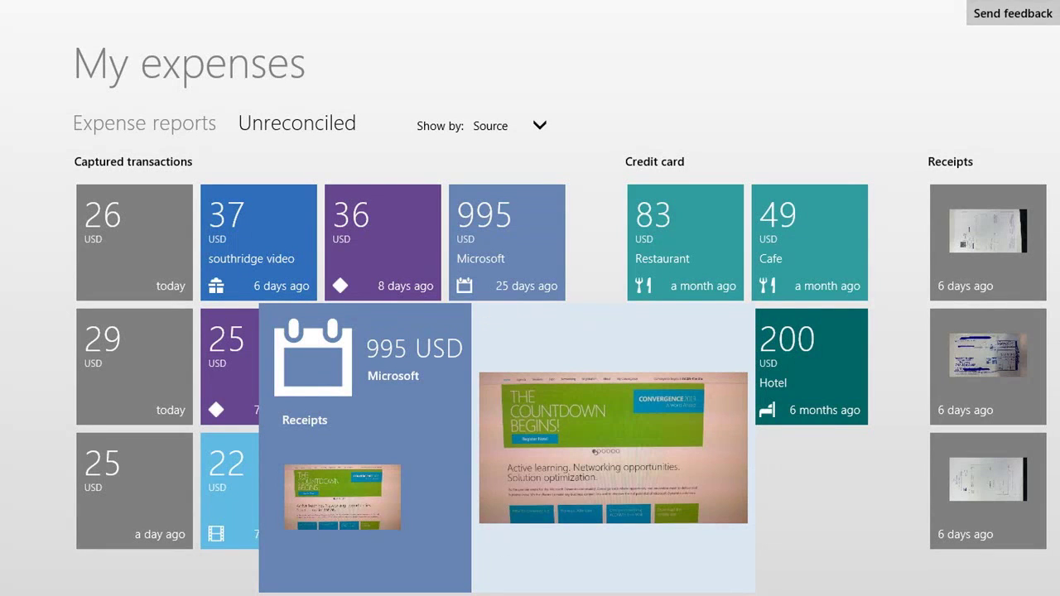
key(Escape)
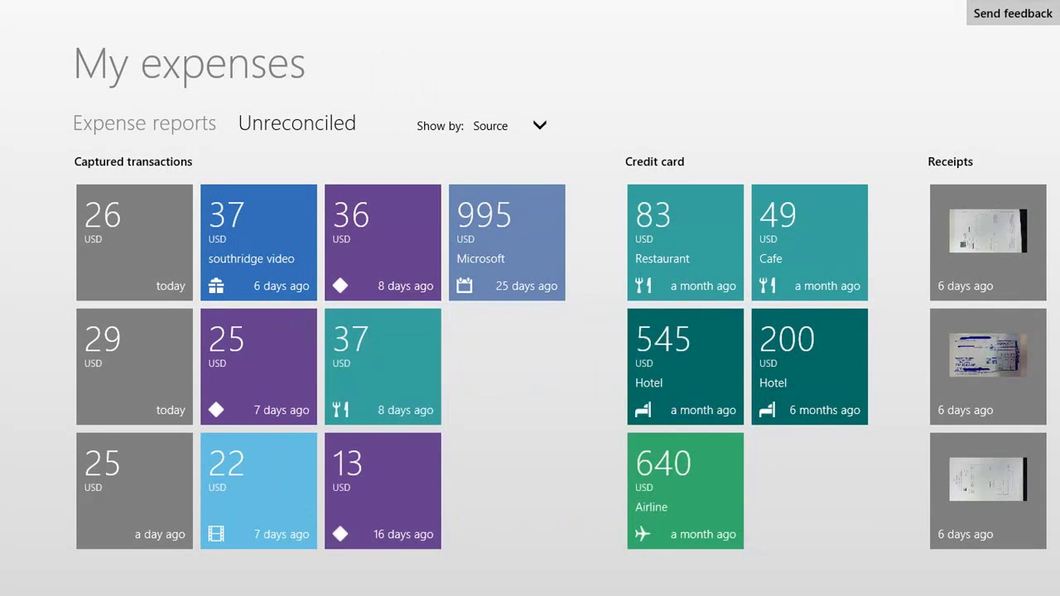
- Select the captured 37 USD southridge video, 36 USD, 995 USD Microsoft and 37 USD meal transactions, plus the 49 USD Cafe credit card expense
right_click(258, 242)
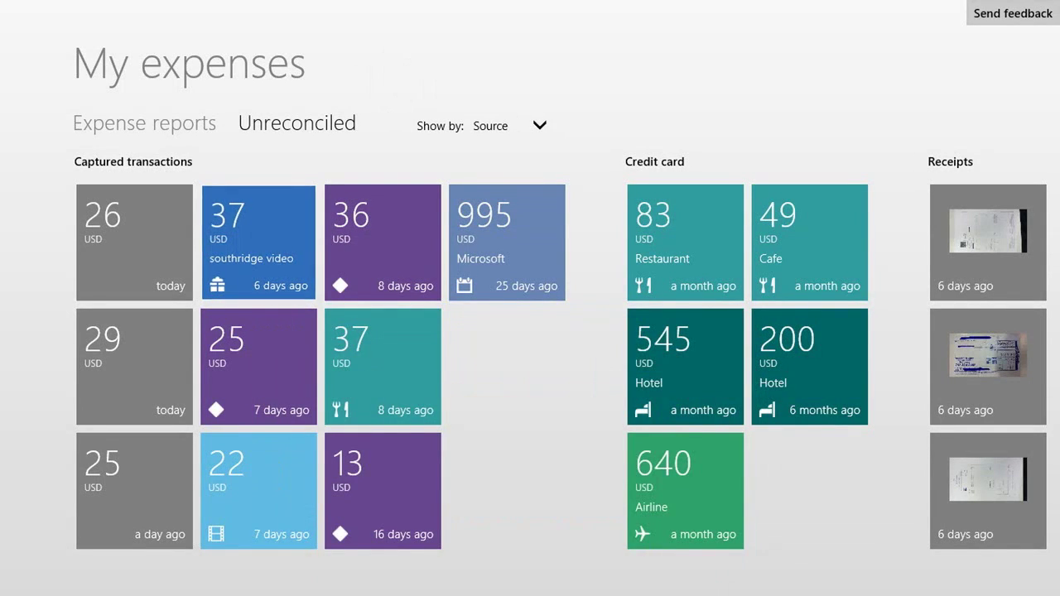
right_click(382, 242)
right_click(506, 241)
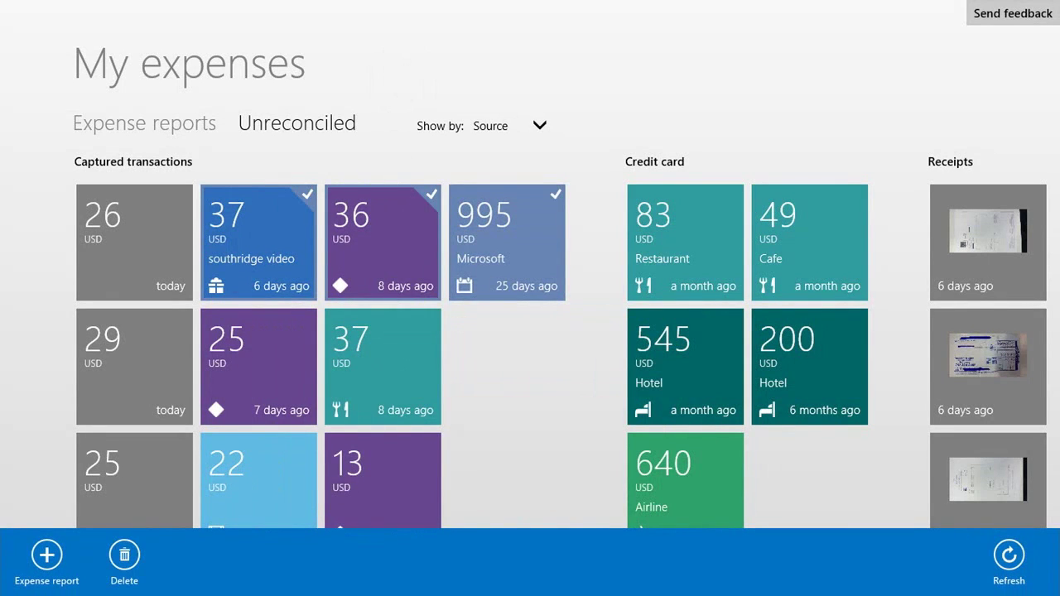
right_click(382, 366)
right_click(808, 242)
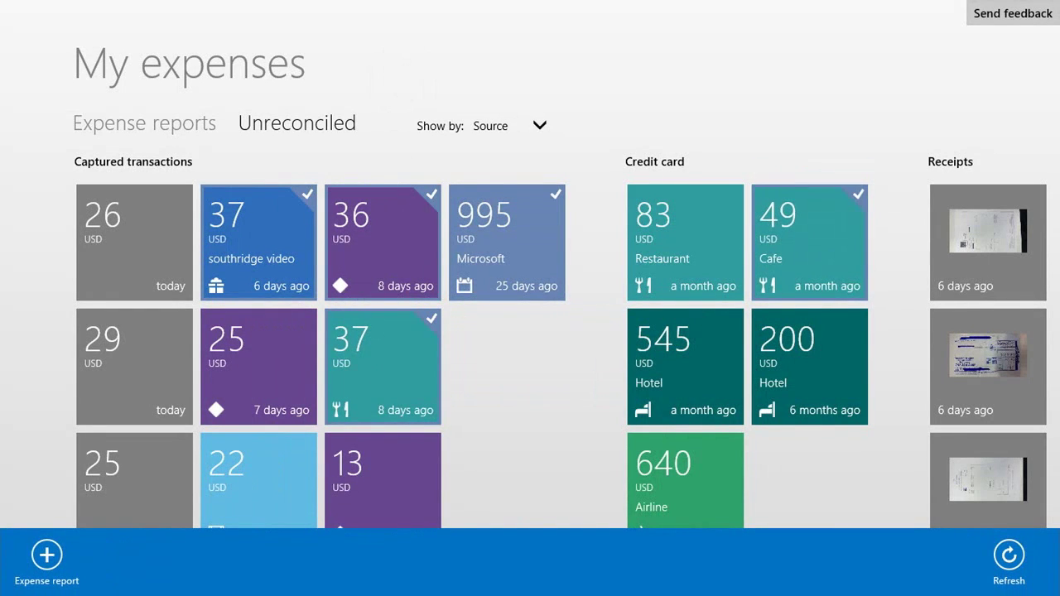
- Create an expense report from the selected expenses with the purpose "awesome demo!!" and the project 00000105 - Cycle Sales - BI Implementation
click(46, 555)
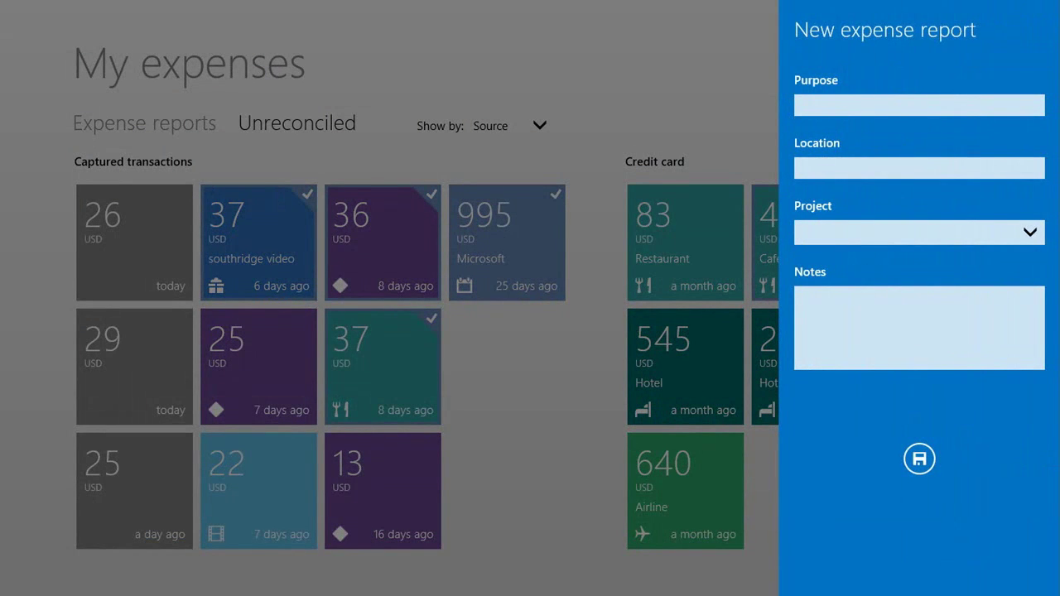
click(883, 106)
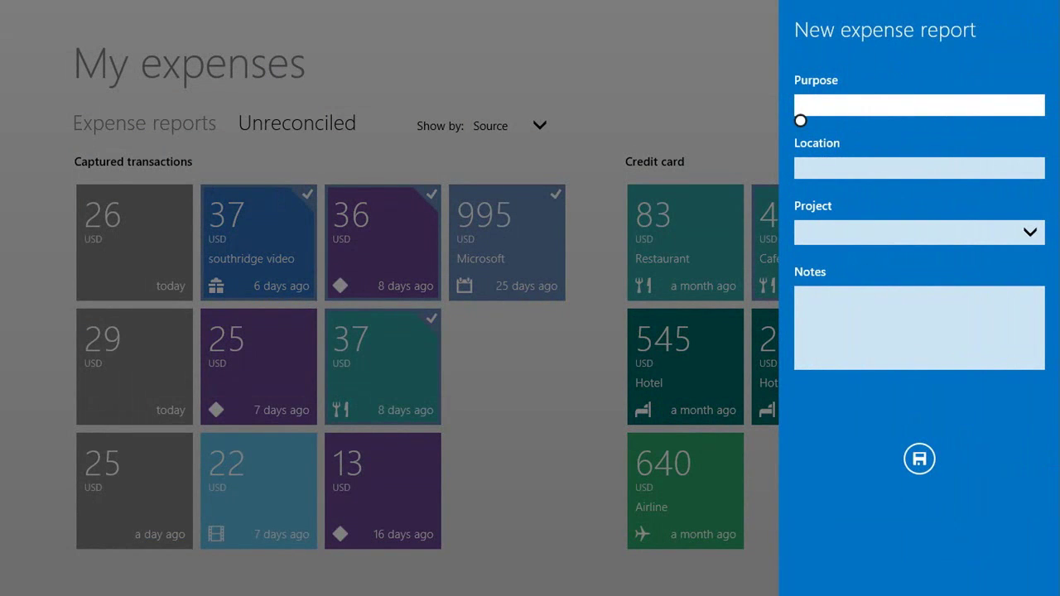
text(awesome demo!!)
click(886, 231)
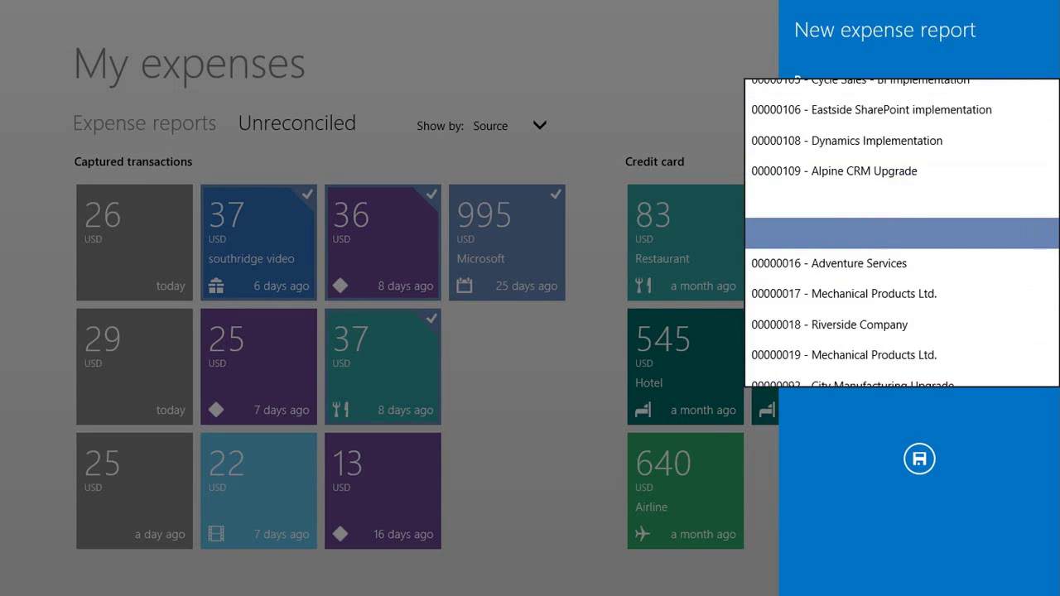
scroll(901, 232, up, 3)
click(828, 206)
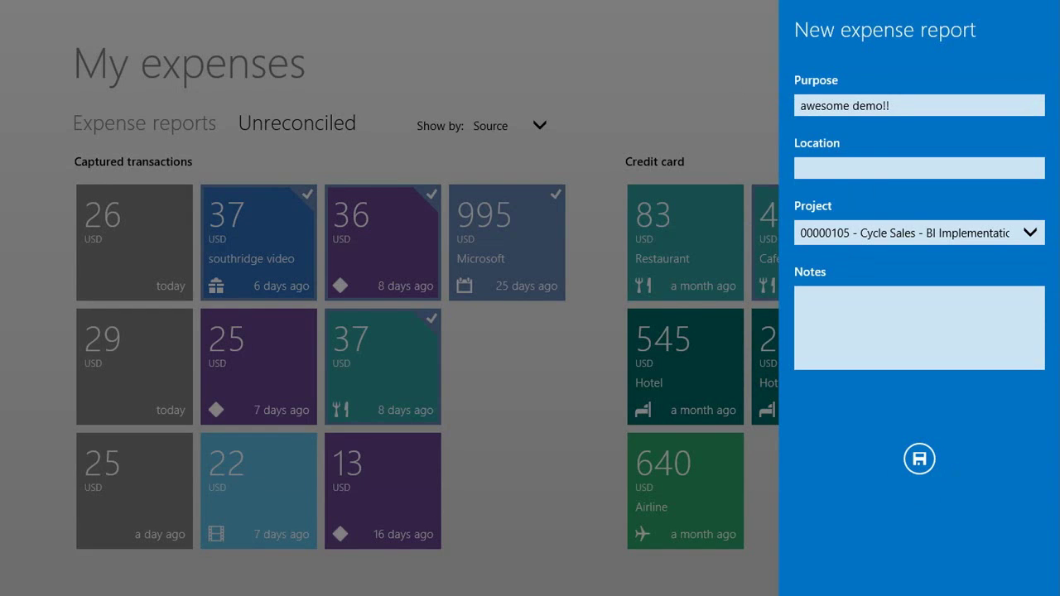
click(919, 458)
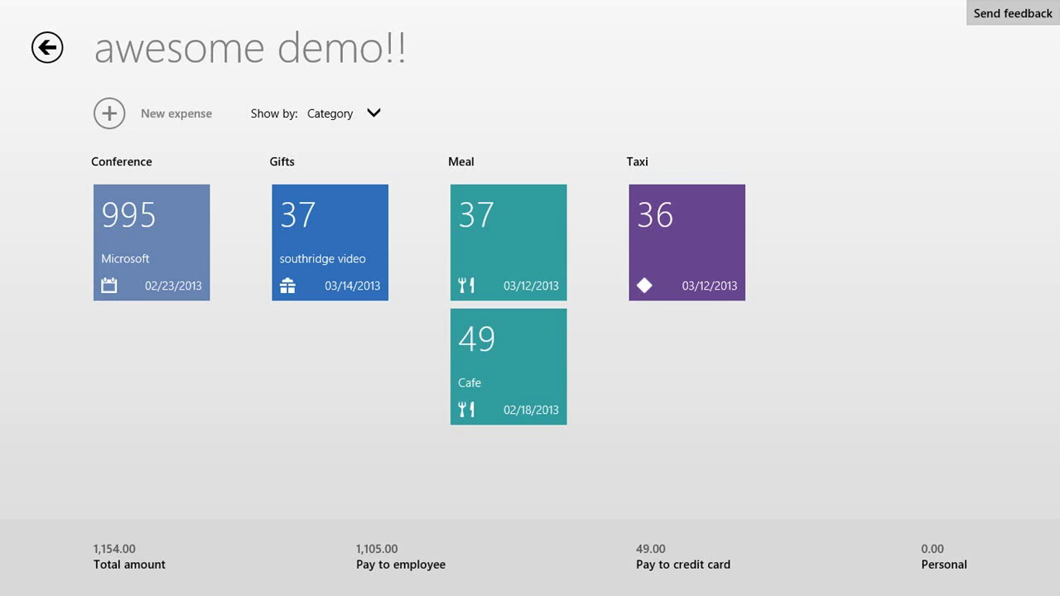
- Switch to PowerPoint and start the slide show from the Demo 3: Expense report slide
key(super)
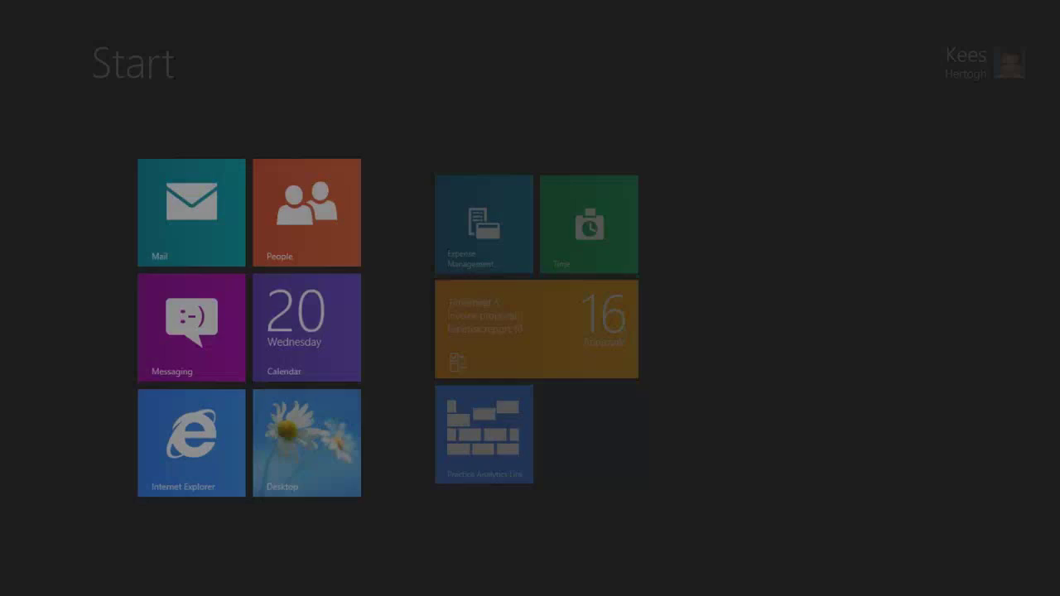
key(super)
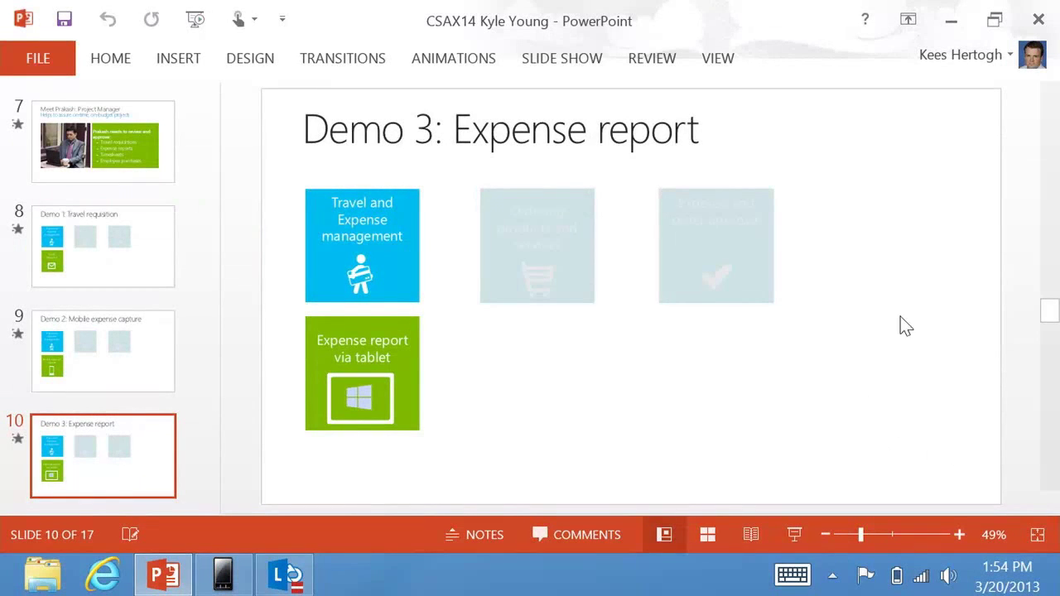
click(794, 536)
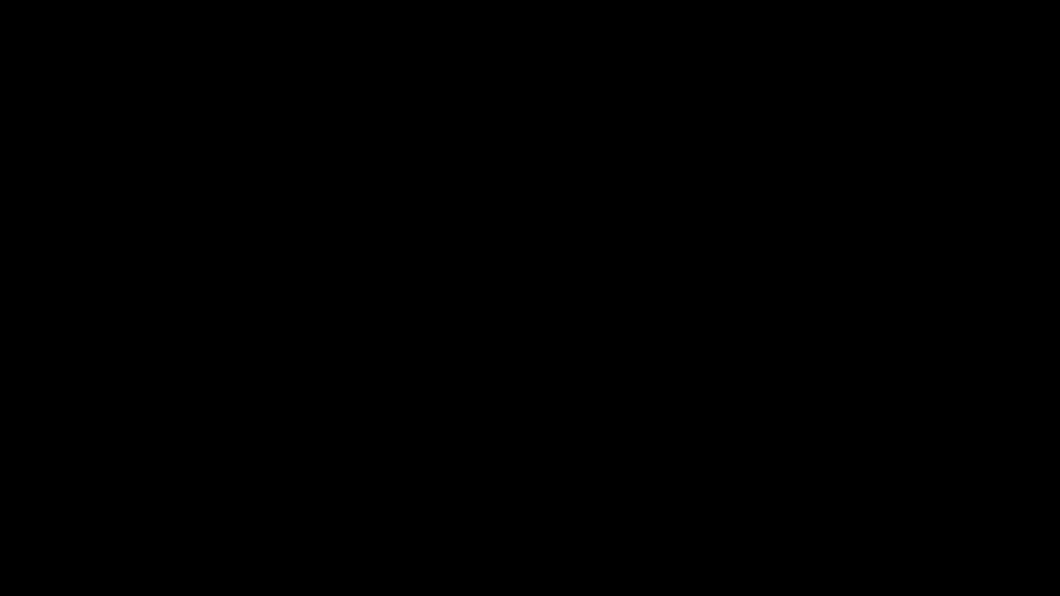
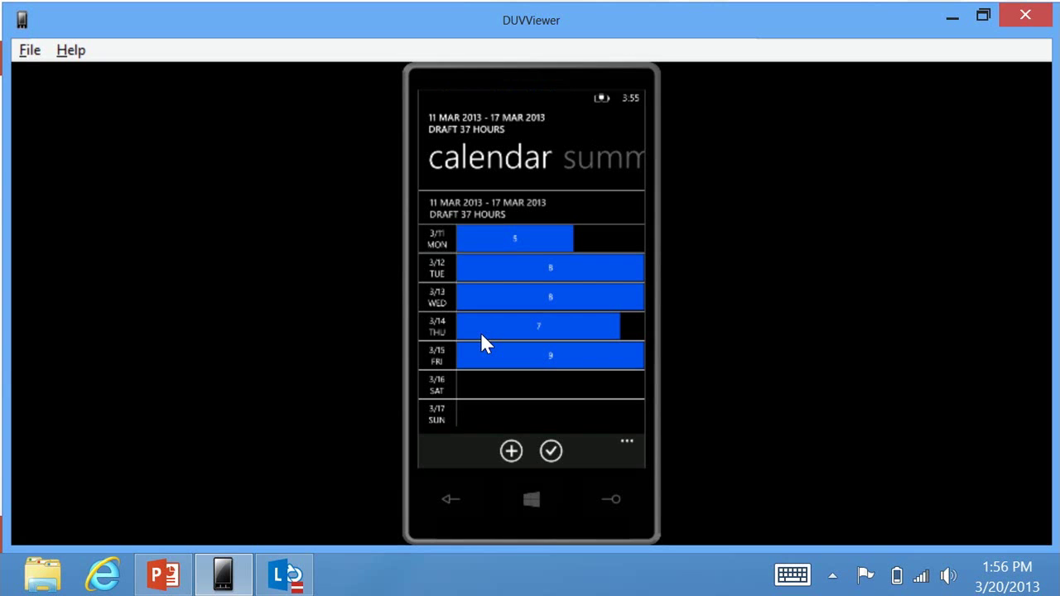
- Switch to the Time app and open the draft timesheet for Mon, 11th Mar - Sun, 17th Mar
key(super)
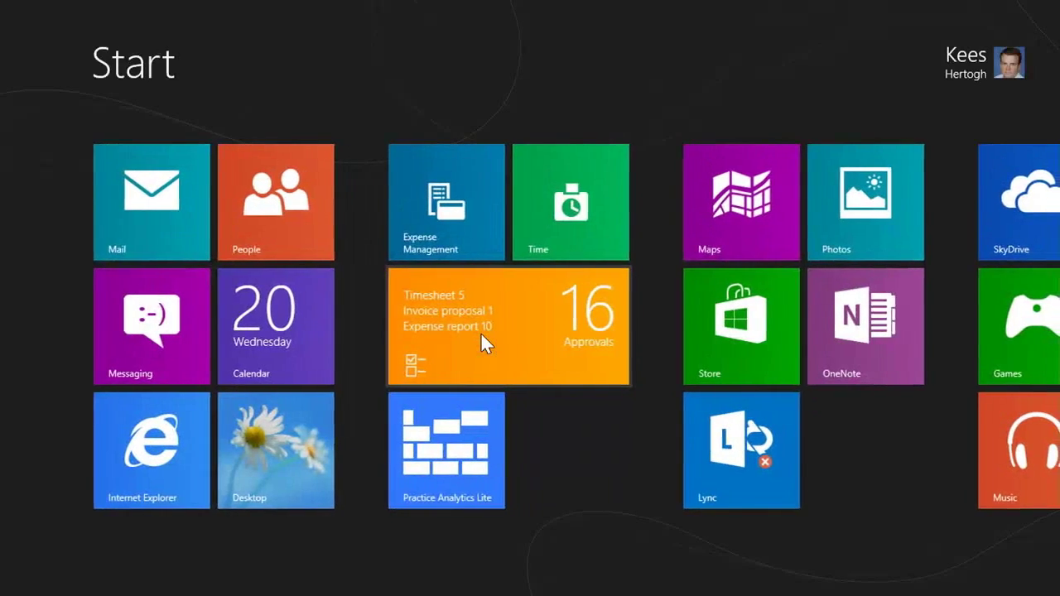
click(482, 335)
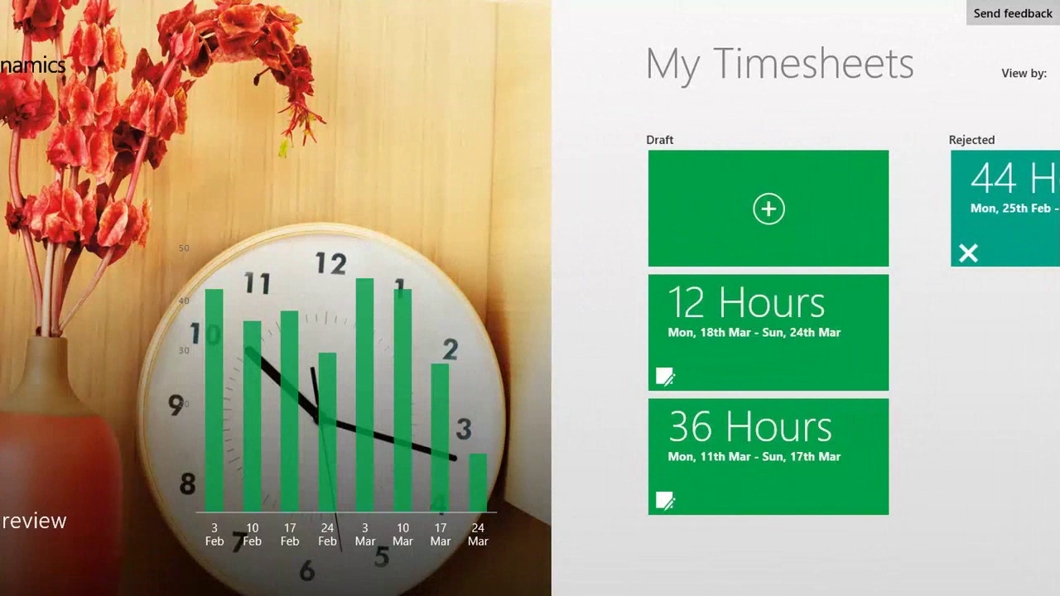
scroll(530, 298, left, 3)
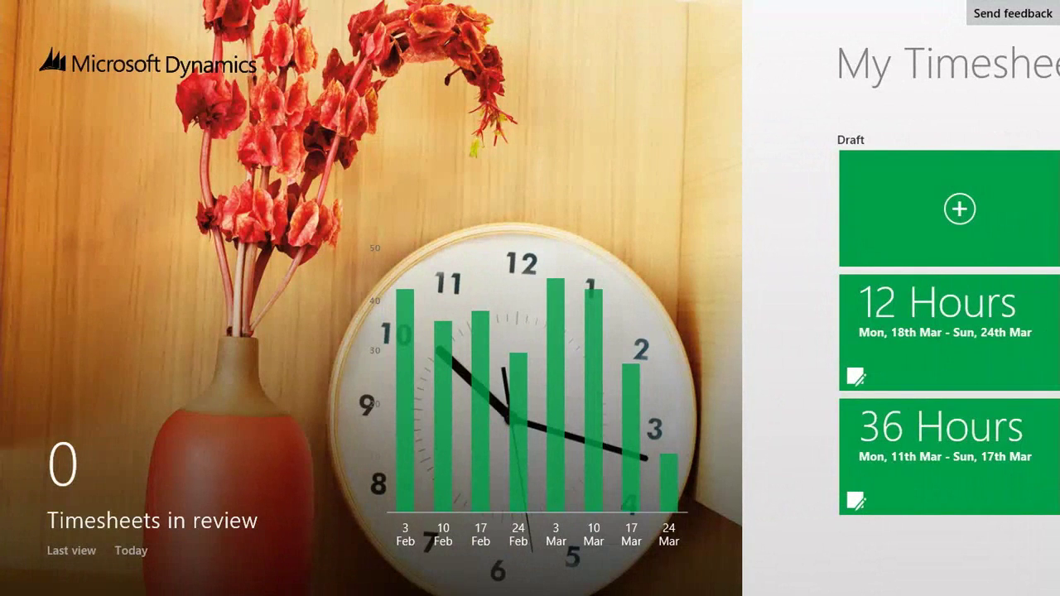
scroll(529, 298, right, 5)
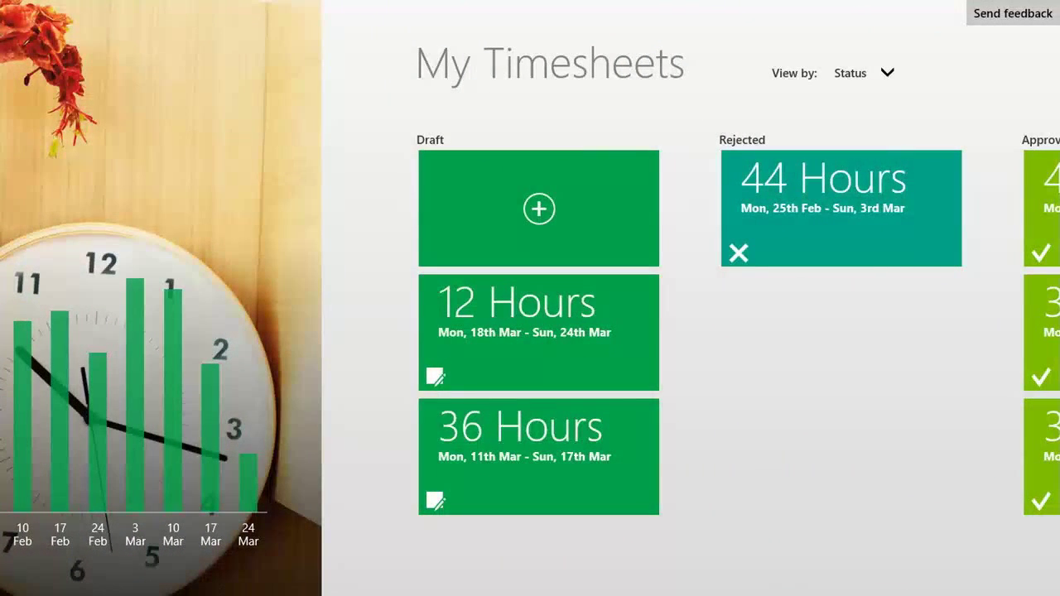
click(538, 455)
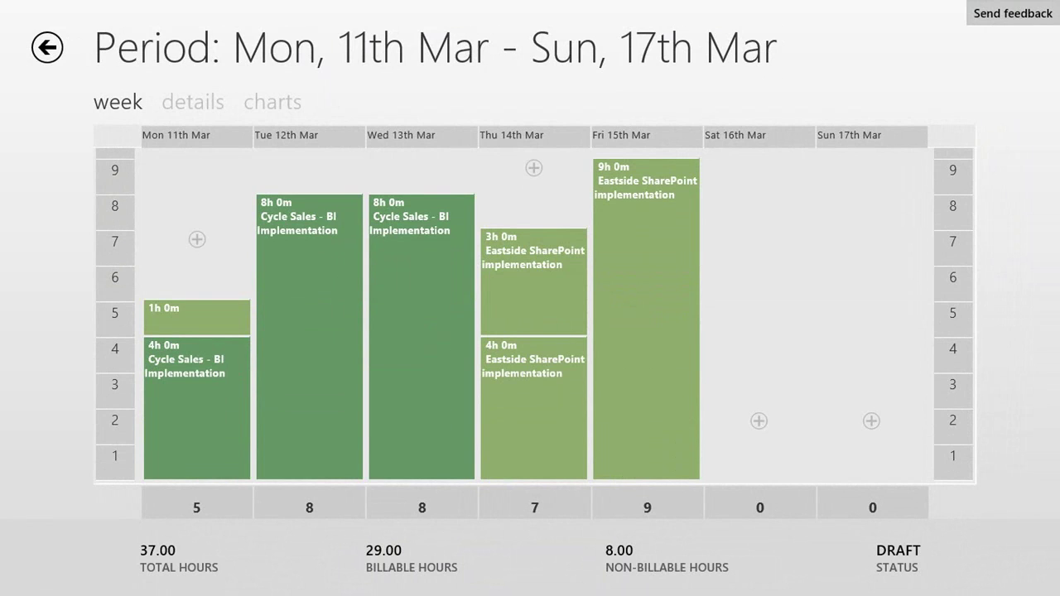
- Add a 2-hour billable time entry dated 3/11/2013 for the project Cycle Sales - BI Implementation
click(169, 319)
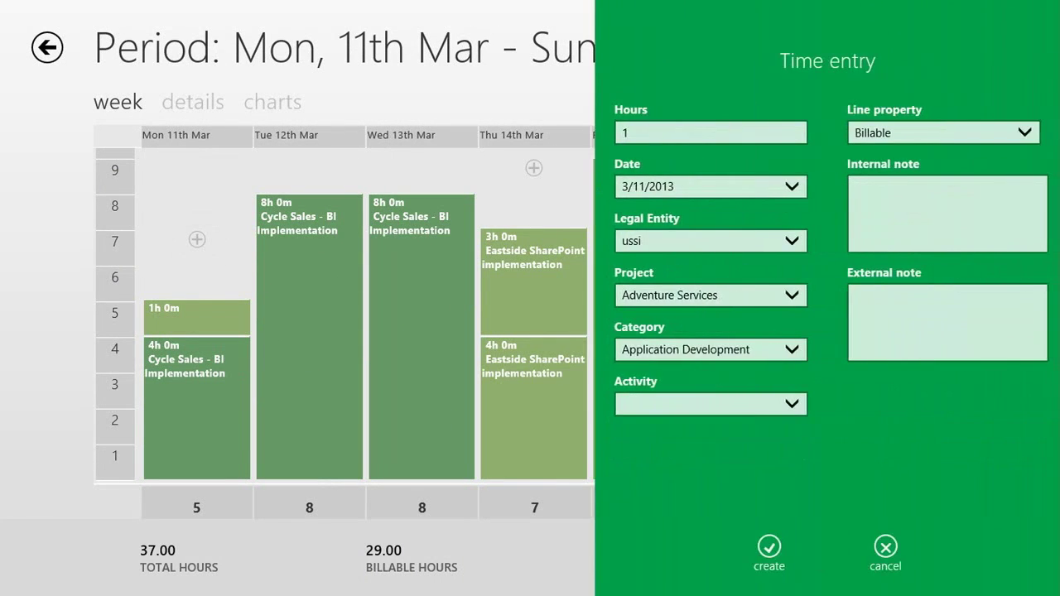
click(627, 133)
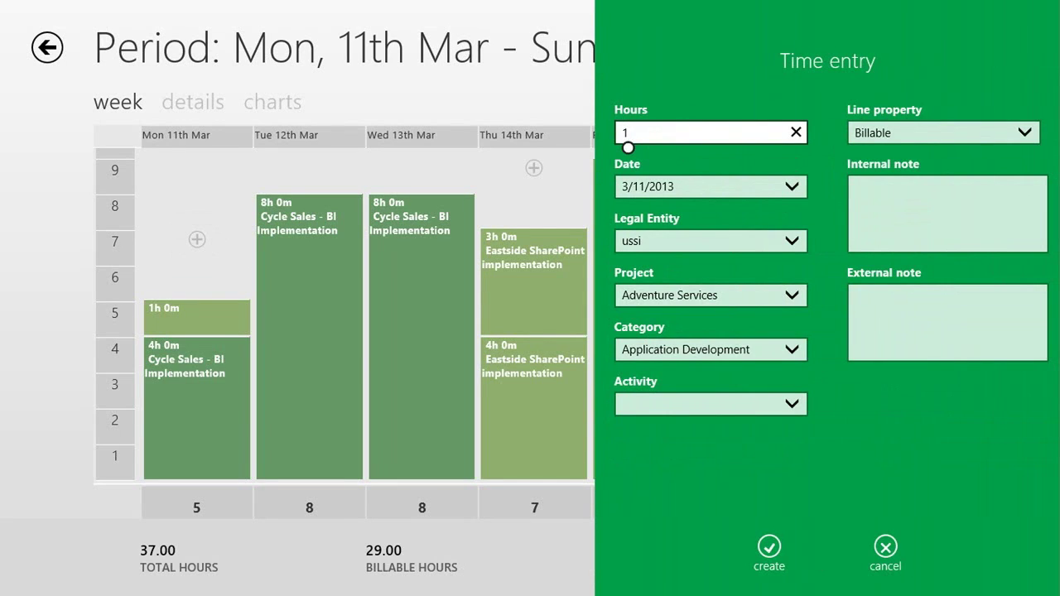
key(BackSpace)
text(2)
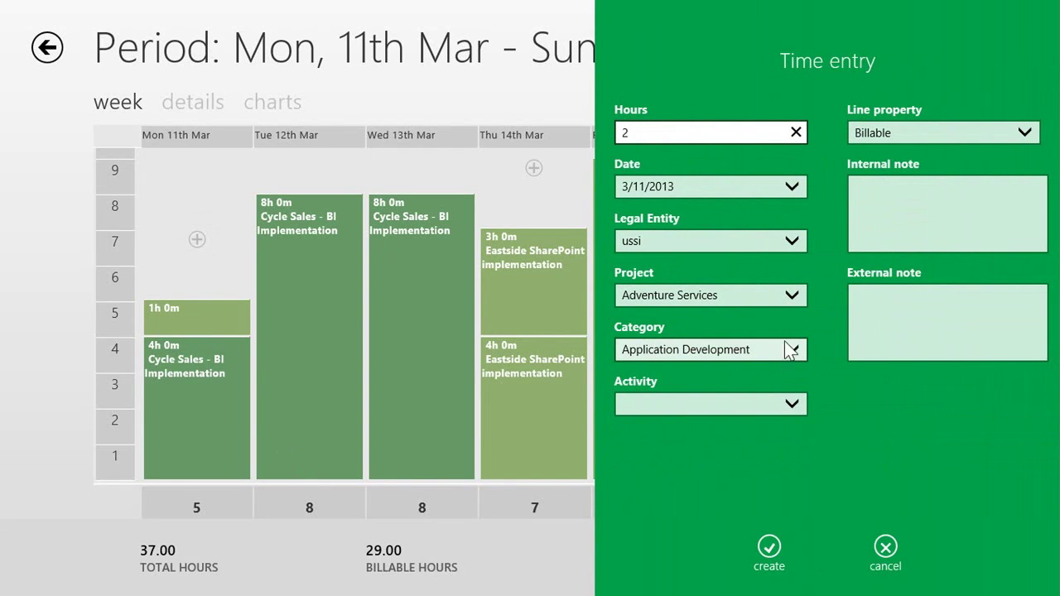
click(795, 297)
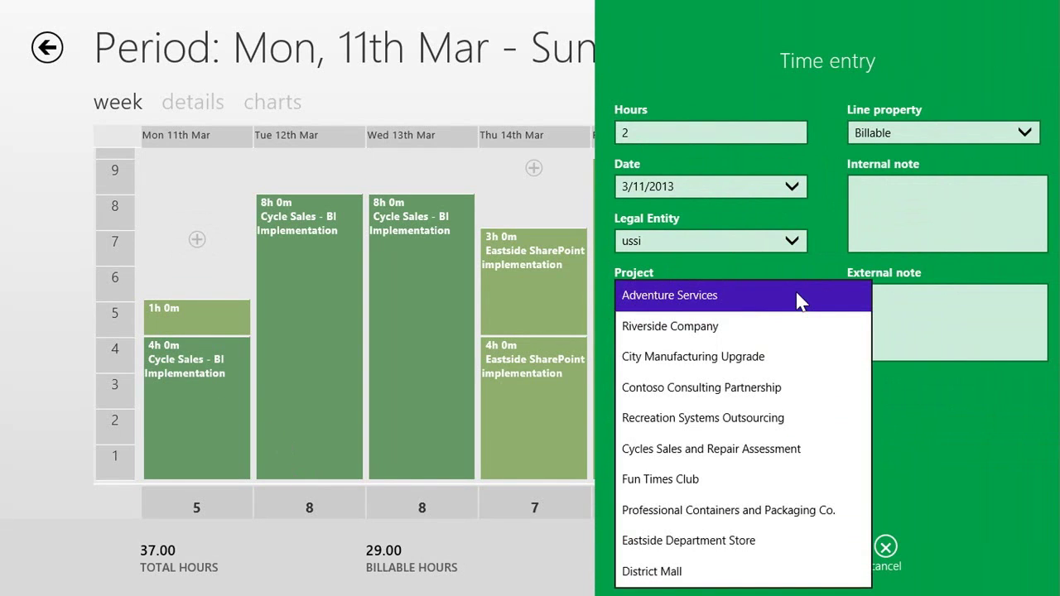
scroll(799, 302, down, 5)
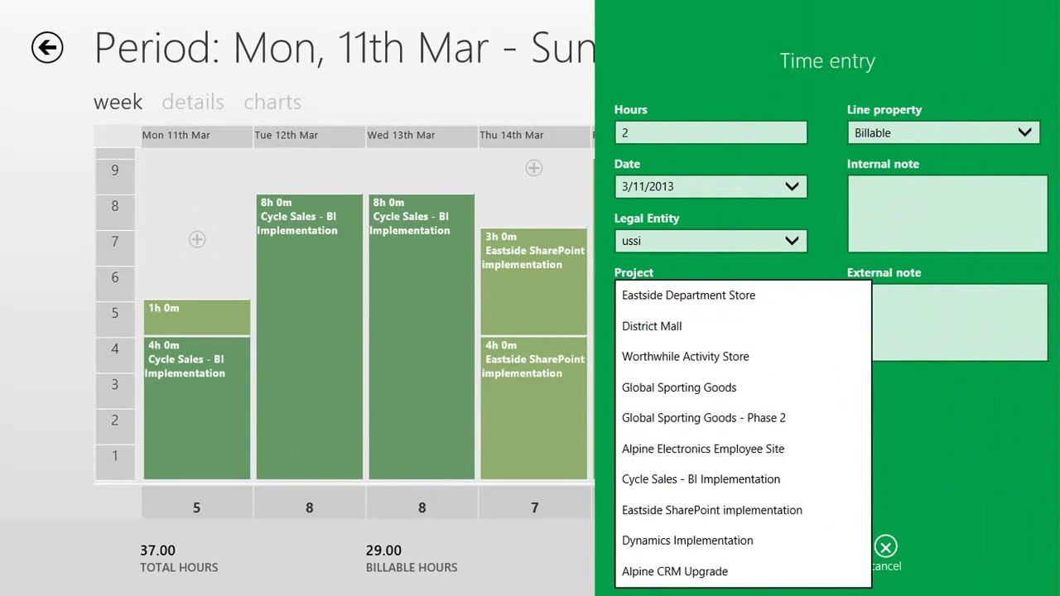
click(712, 510)
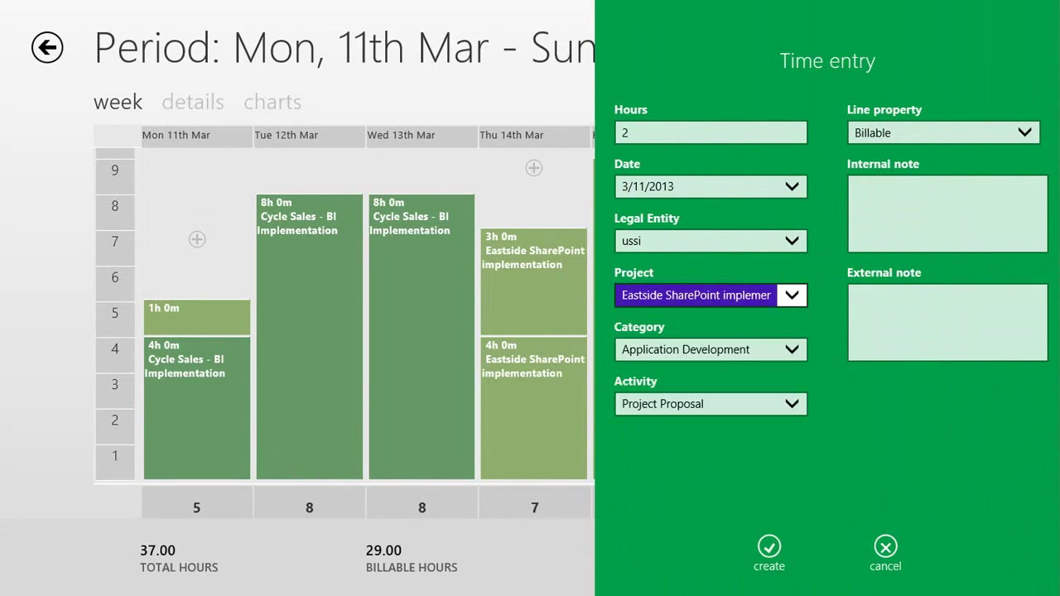
click(710, 296)
click(701, 265)
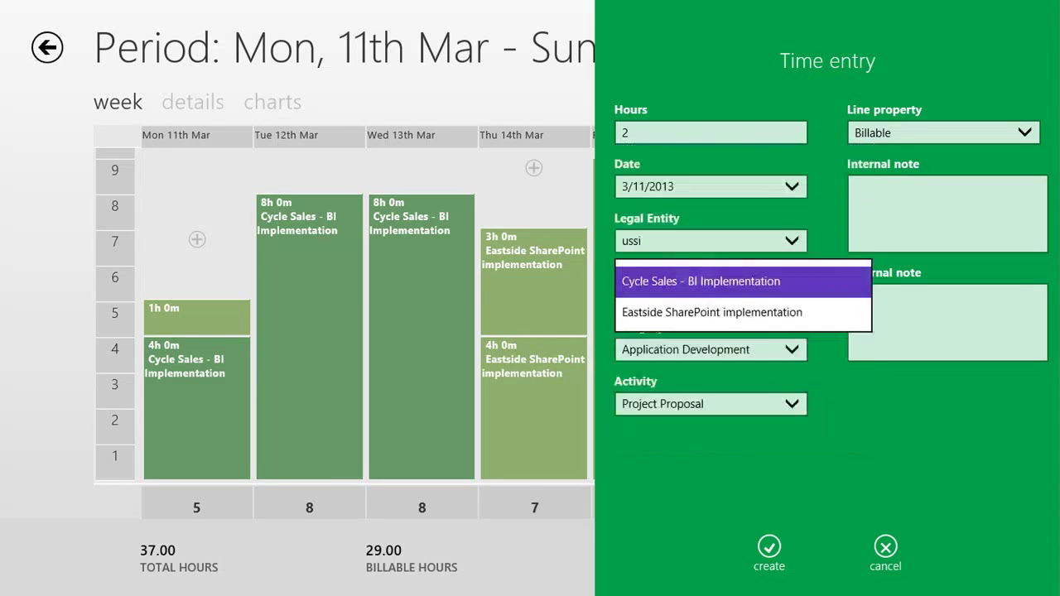
click(768, 547)
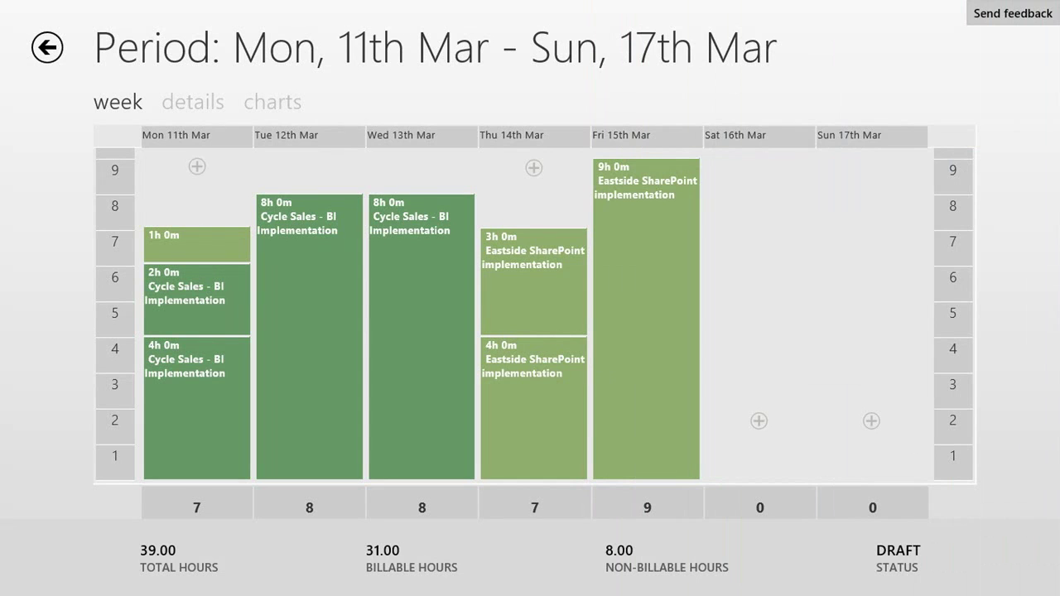
- Submit the 11th Mar - 17th Mar timesheet to workflow and close the submission message
key(super+z)
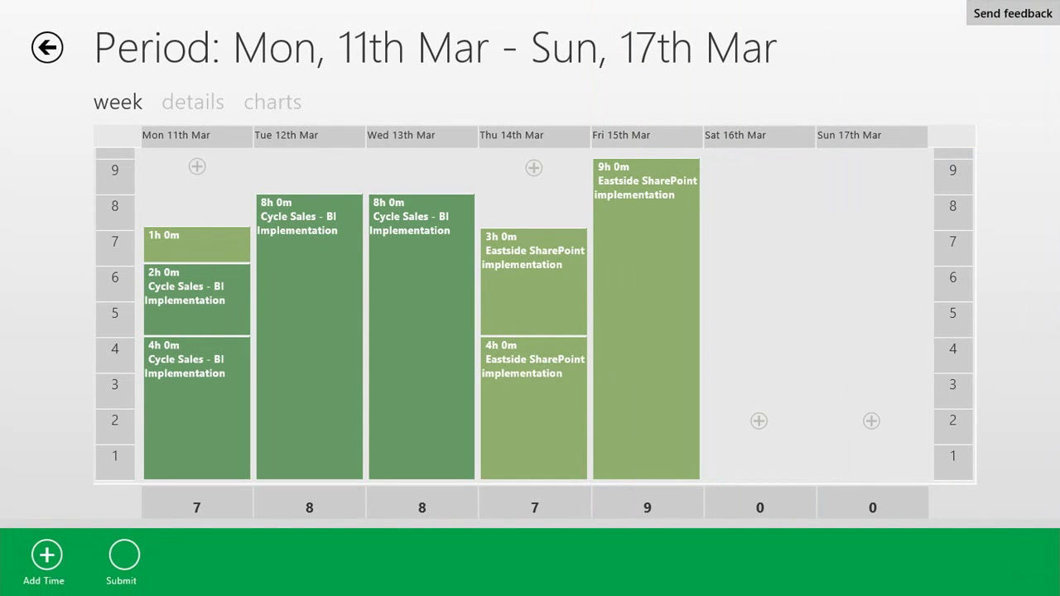
click(124, 554)
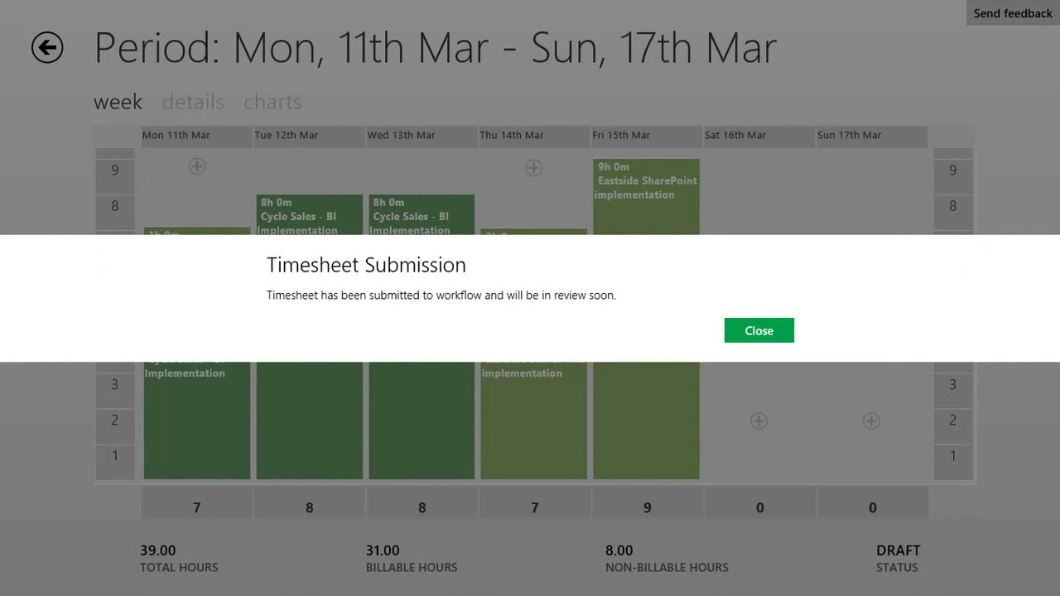
click(759, 330)
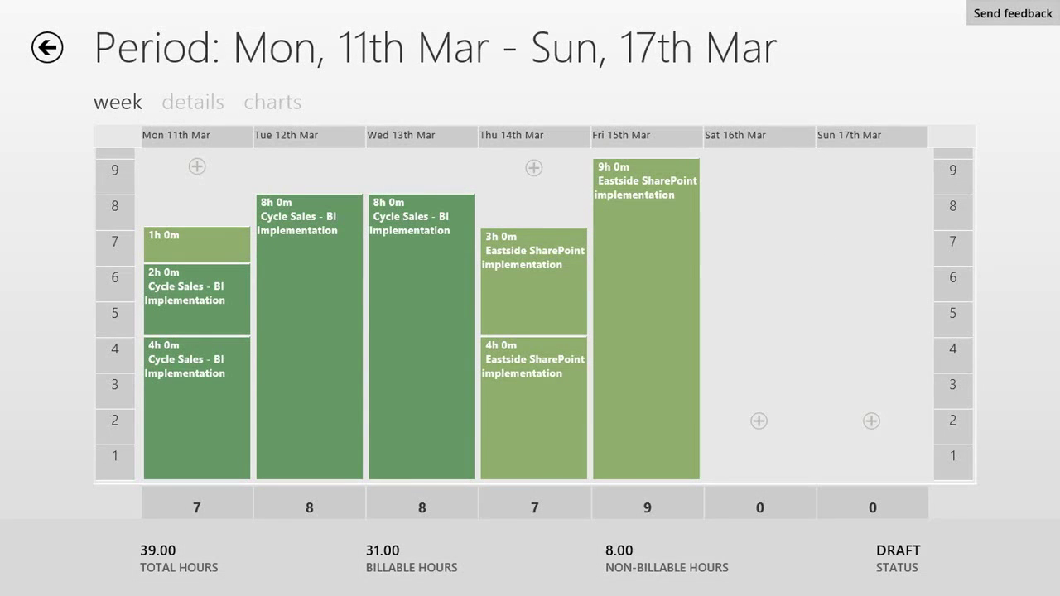
- Return to My Timesheets and look through the timesheets grouped by status
click(47, 47)
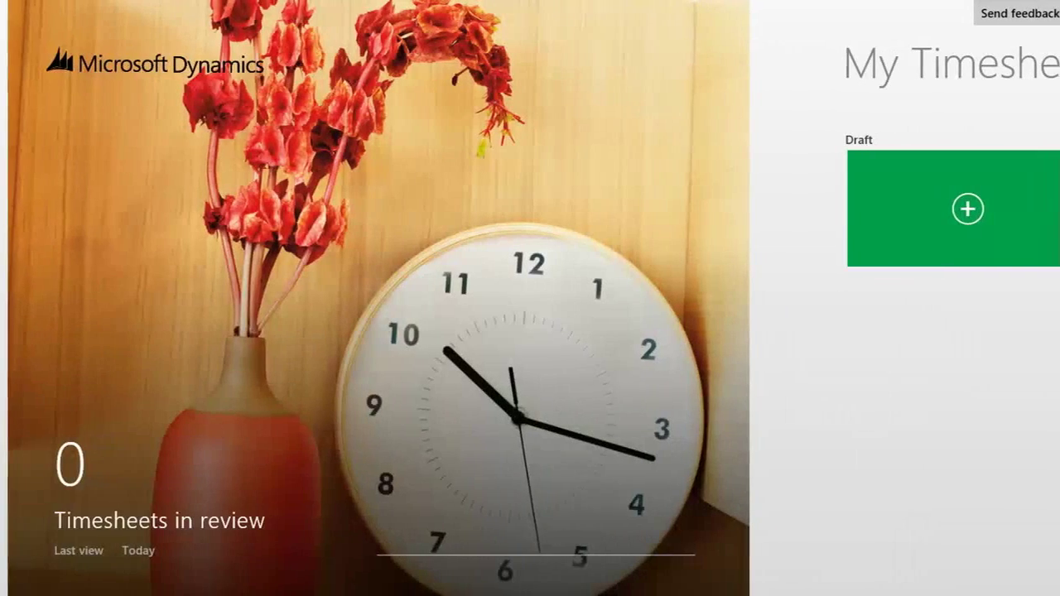
scroll(530, 331, right, 9)
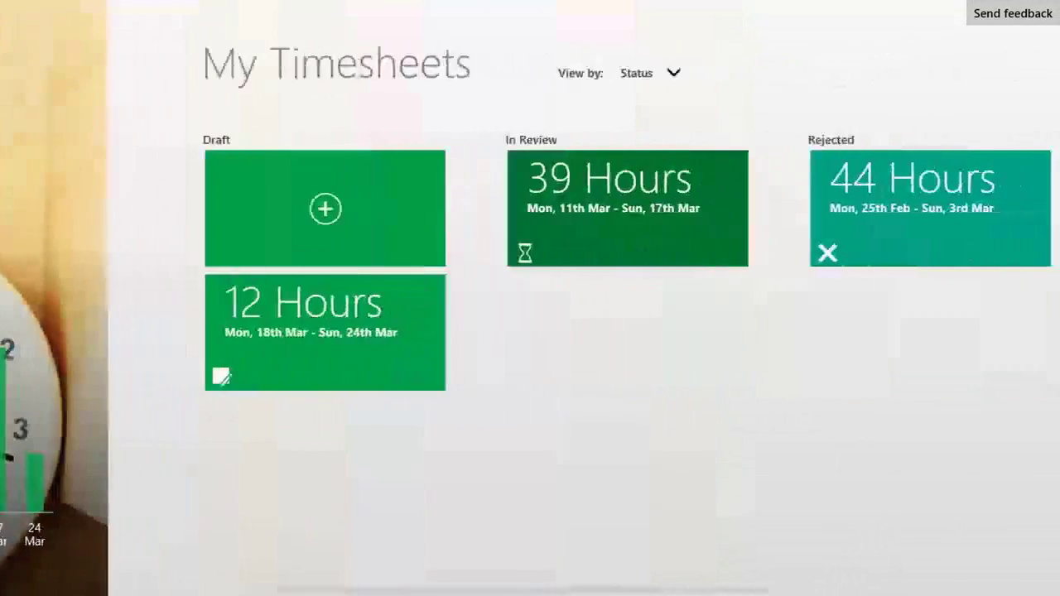
scroll(530, 331, right, 2)
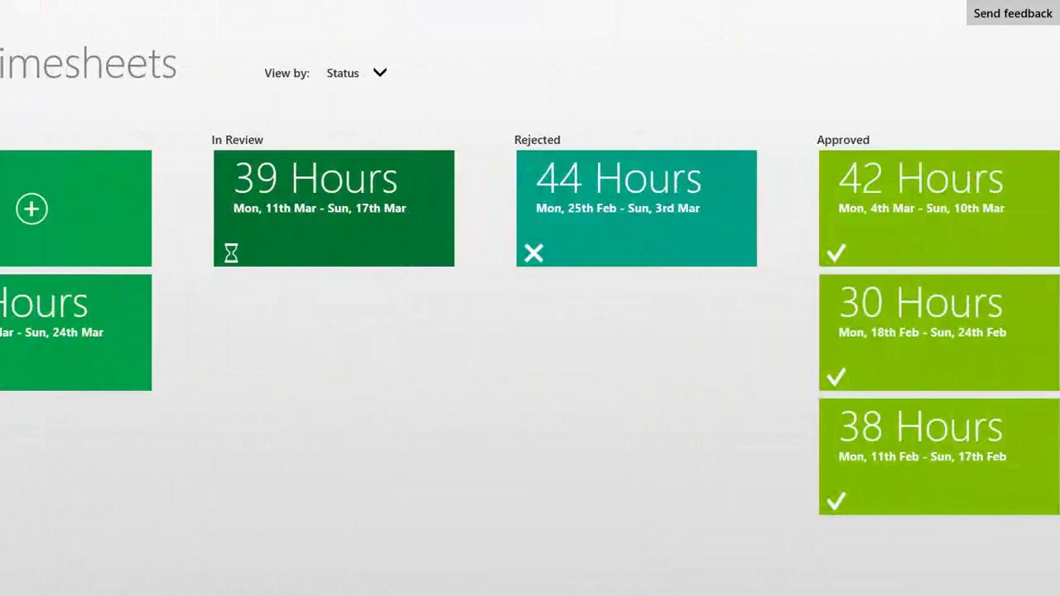
scroll(530, 331, right, 2)
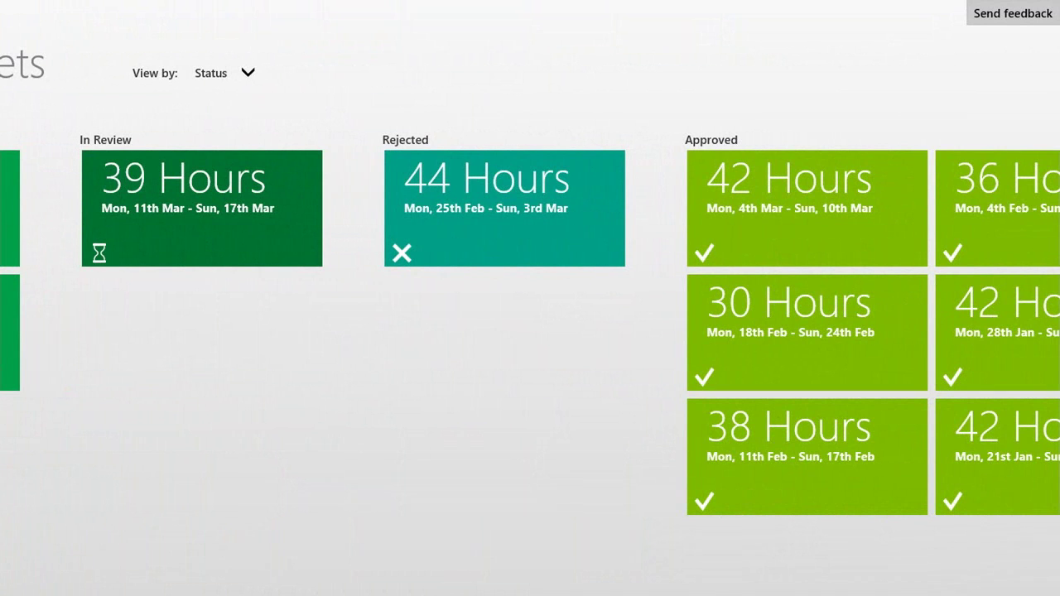
scroll(530, 331, left, 2)
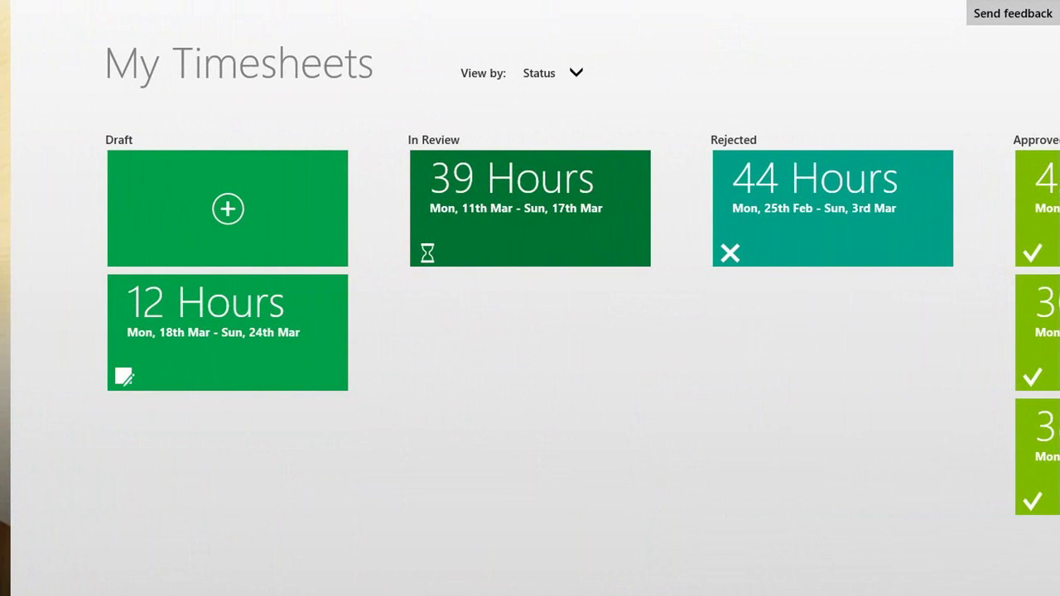
- View the entry details, the ERP Development comment and the charts of the draft 18th Mar - 24th Mar timesheet, and return to My Timesheets
click(228, 333)
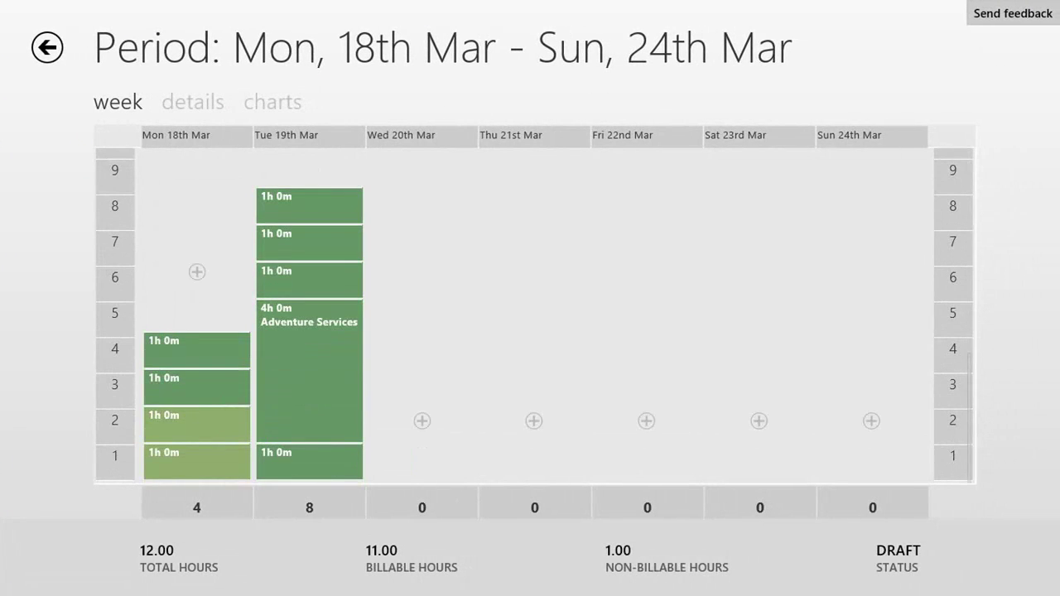
click(192, 102)
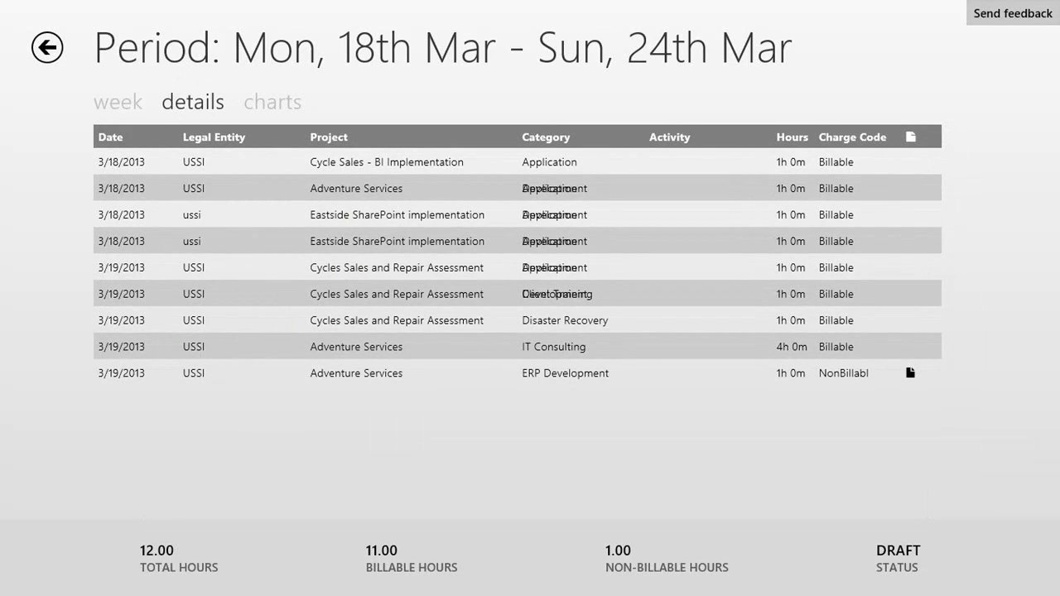
click(910, 373)
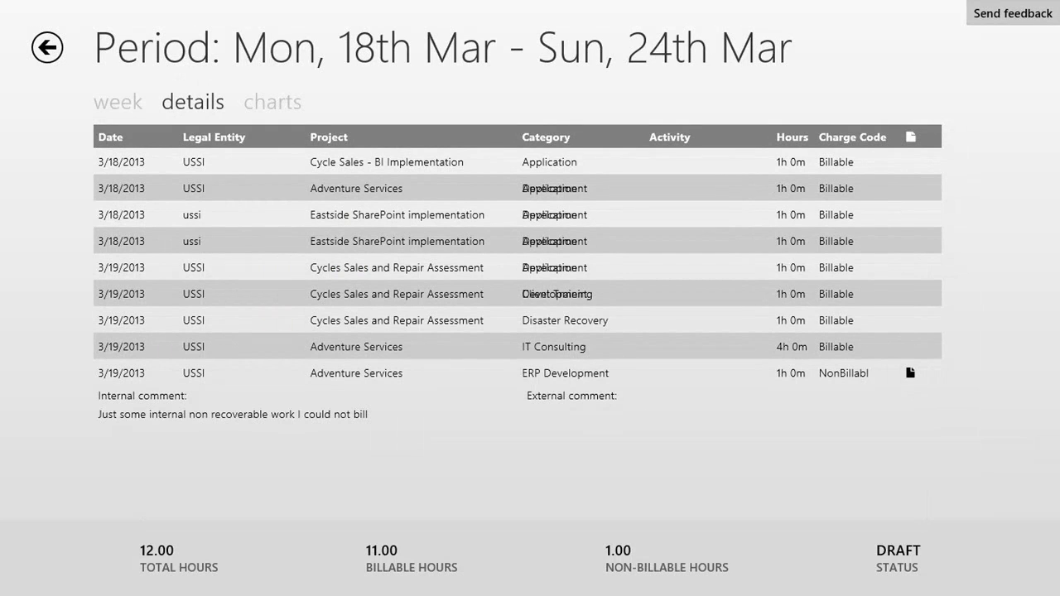
click(910, 373)
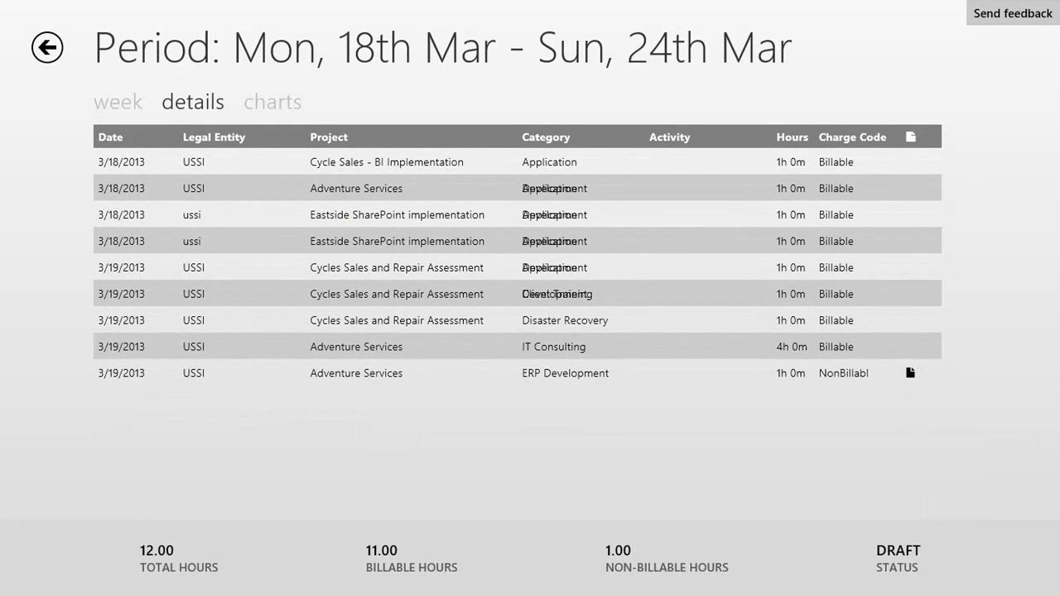
click(272, 101)
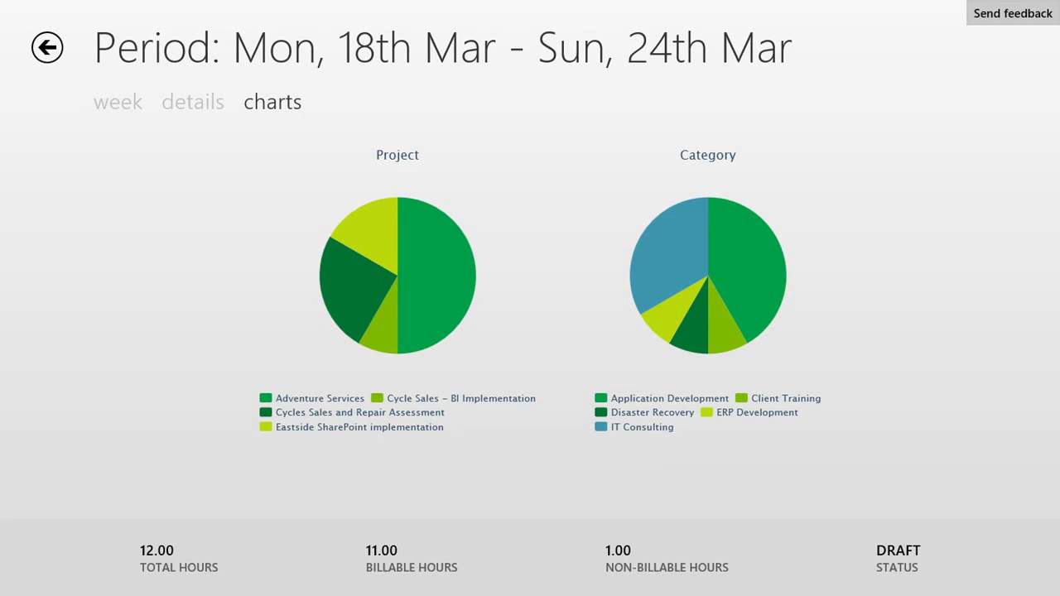
click(48, 47)
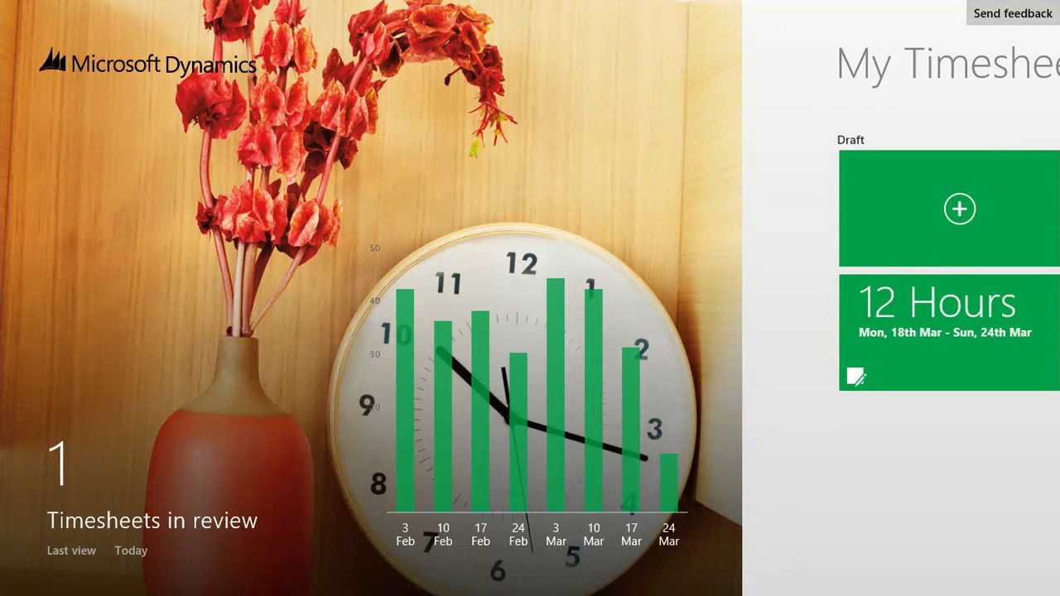
- Switch back to PowerPoint, restart the slide show at the Demo 3: Expense report slide and advance it
key(super)
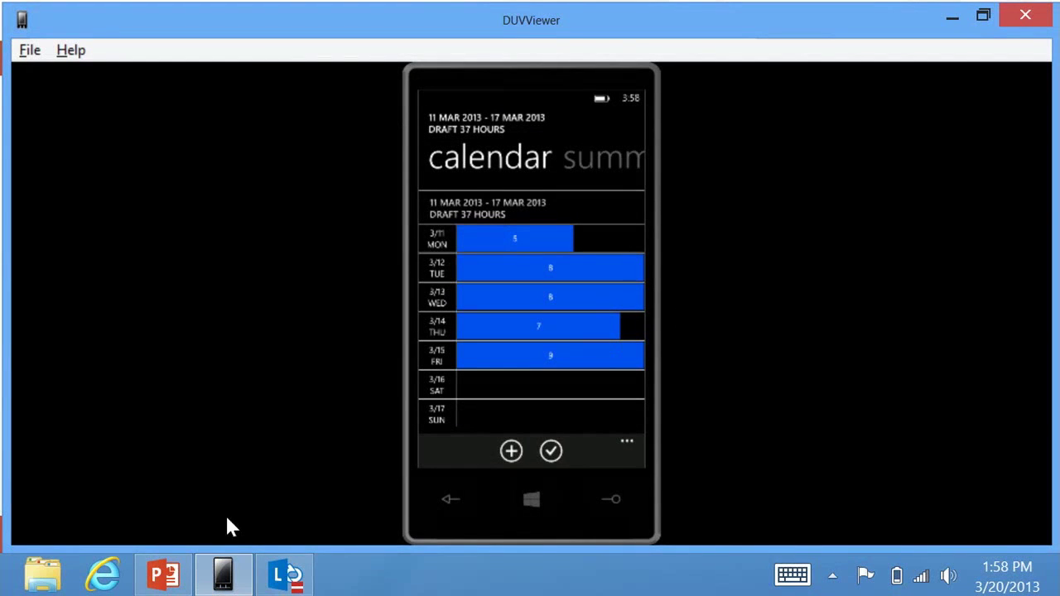
click(163, 574)
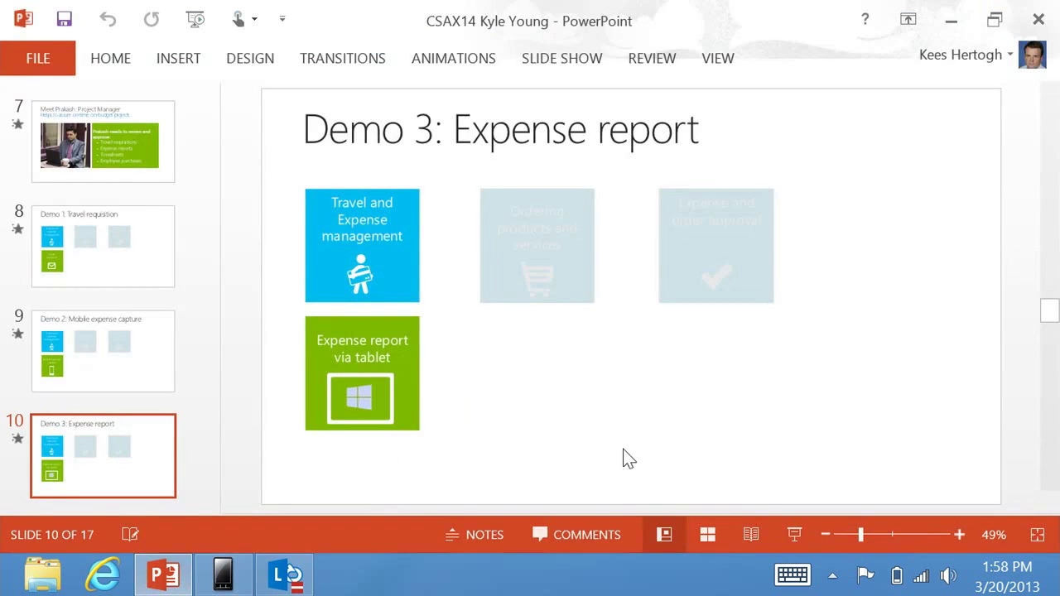
click(795, 535)
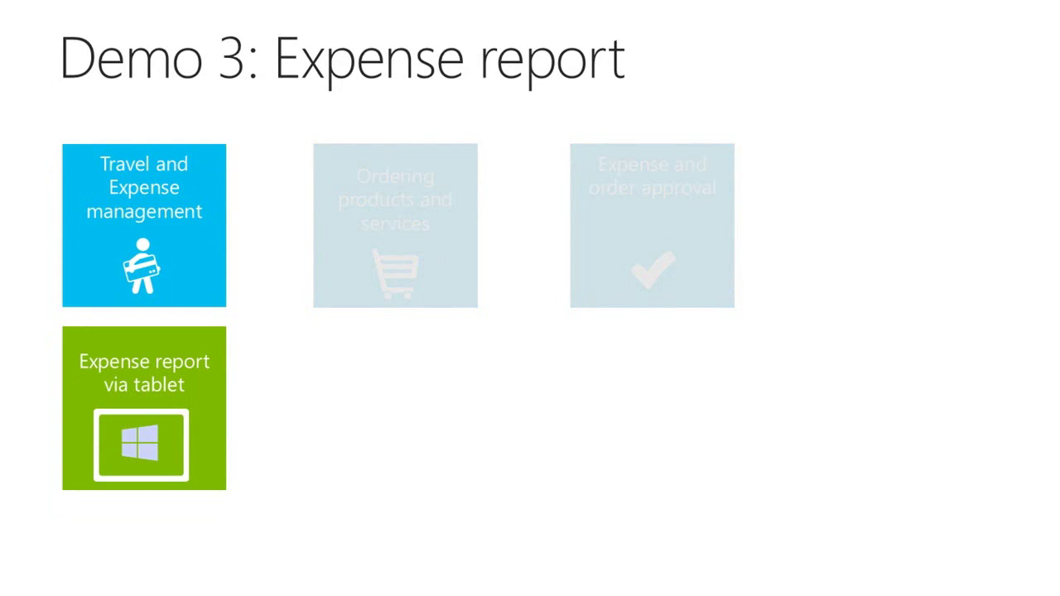
key(Right)
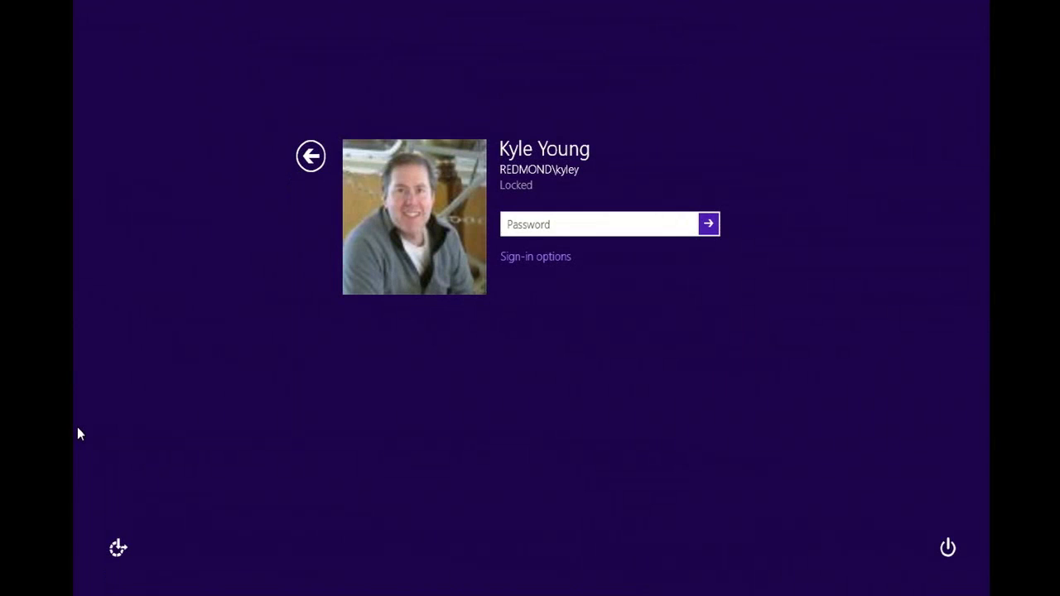
- Unlock the computer with the account password and open the Order products page from the Employee services home page
text(******)
key(Return)
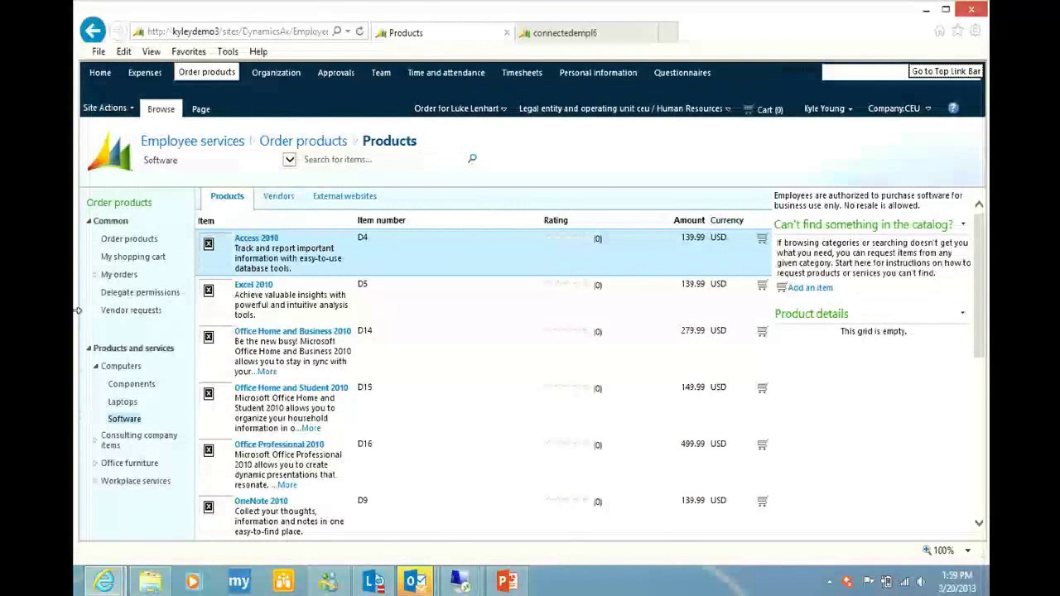
click(100, 74)
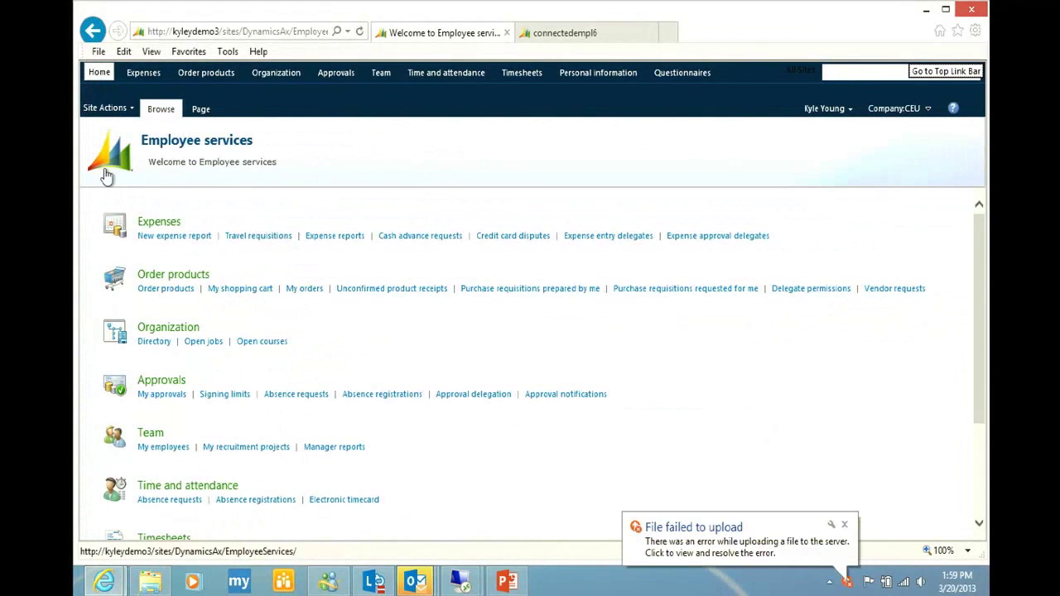
click(143, 229)
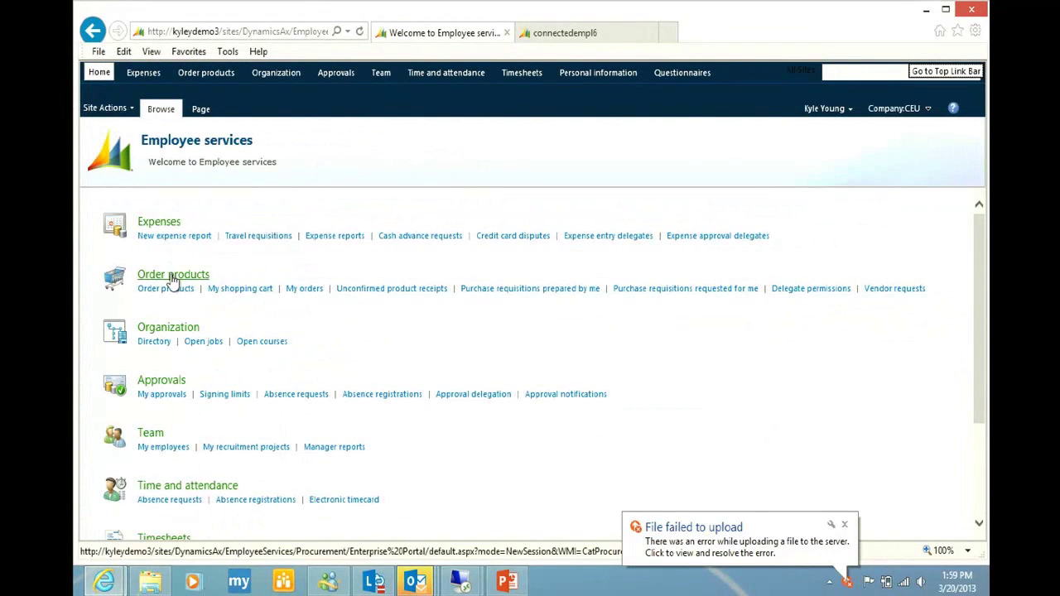
click(172, 278)
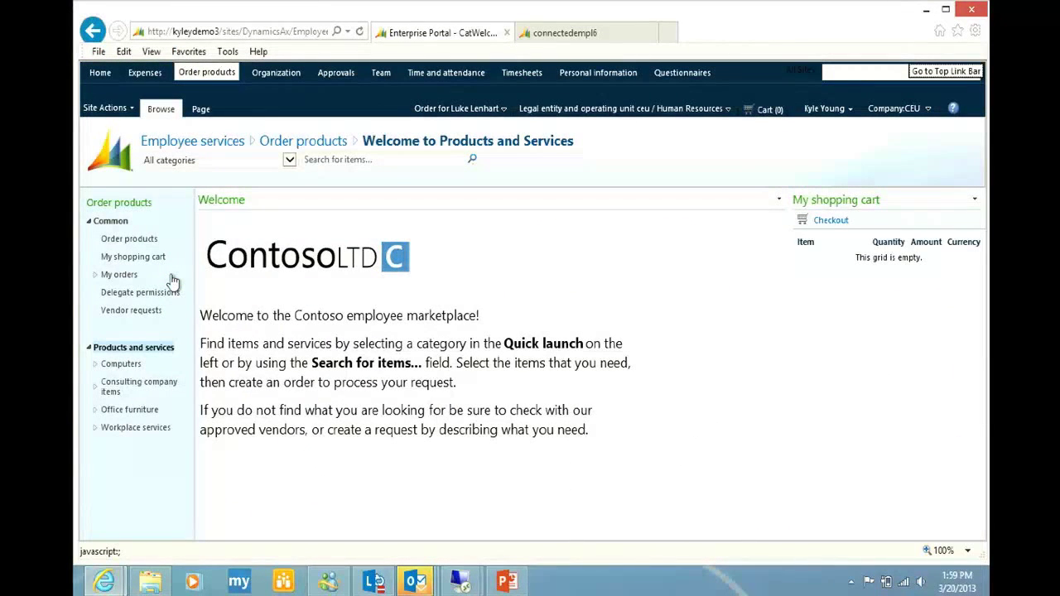
- In the Software category under Computers, dismiss the calendar reminders and add Office Home and Business 2010 to the shopping cart
click(95, 364)
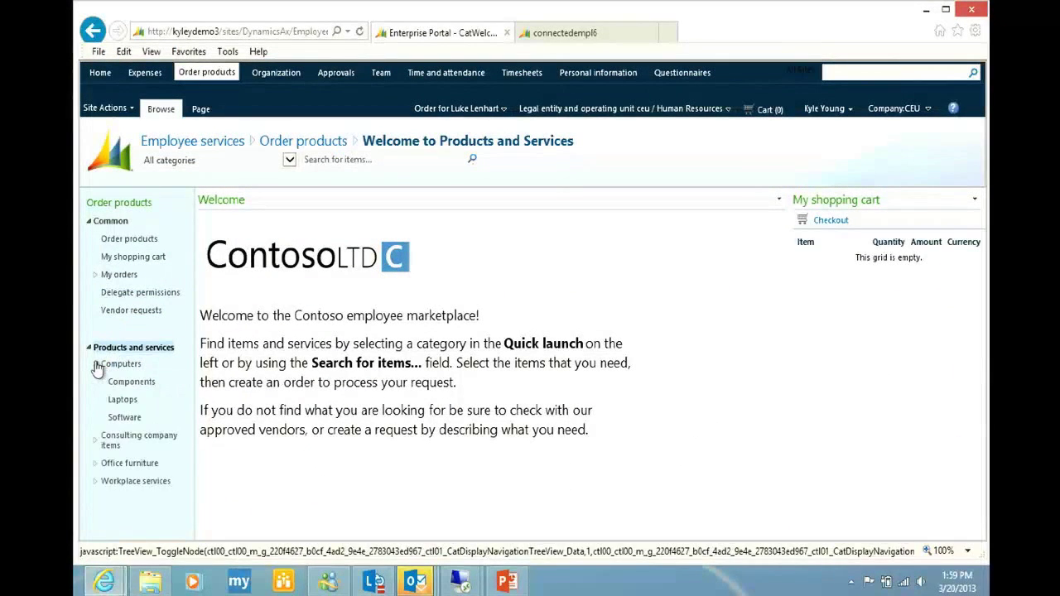
click(126, 419)
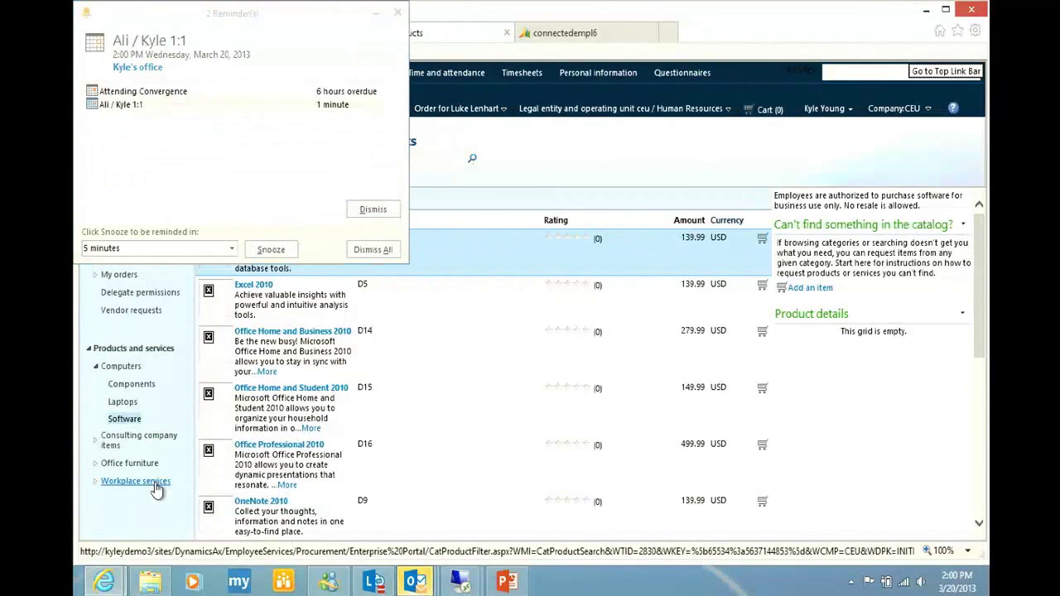
click(358, 253)
click(209, 171)
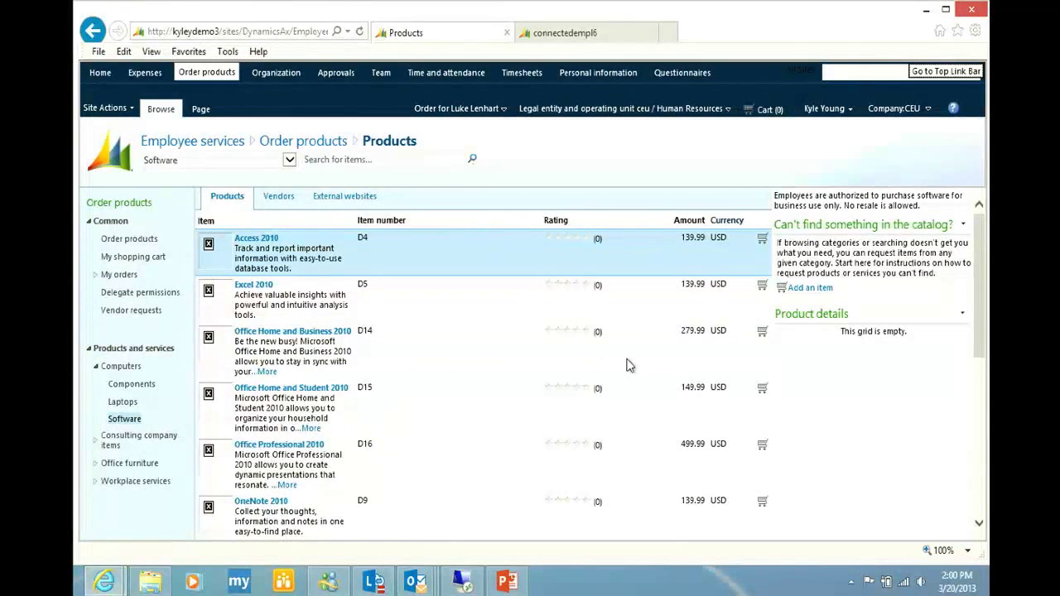
click(762, 333)
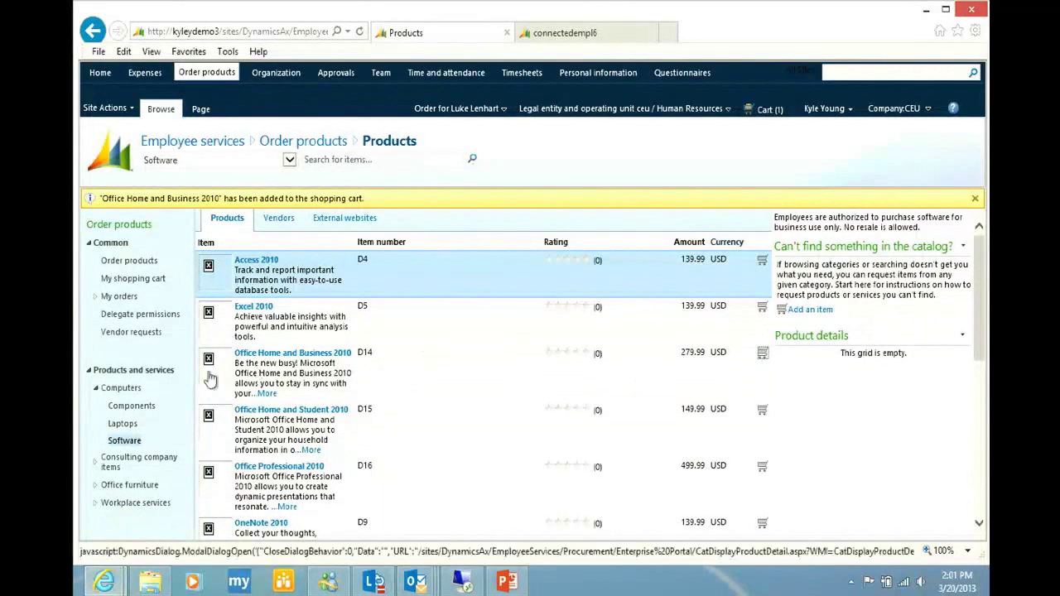
- Open the Zones - Test Catalog from the external websites of the Components category
click(133, 406)
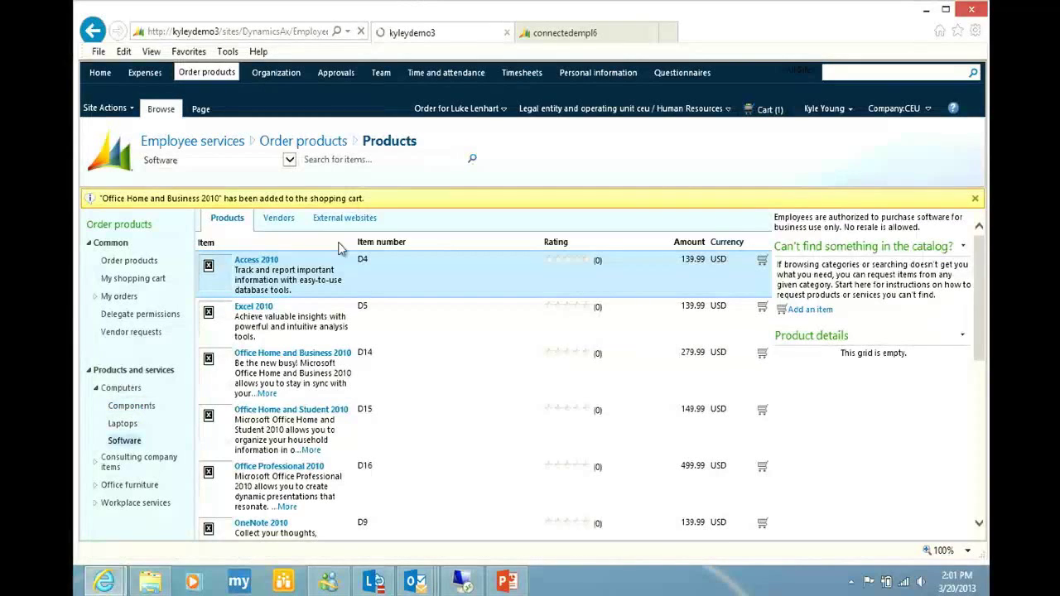
click(346, 203)
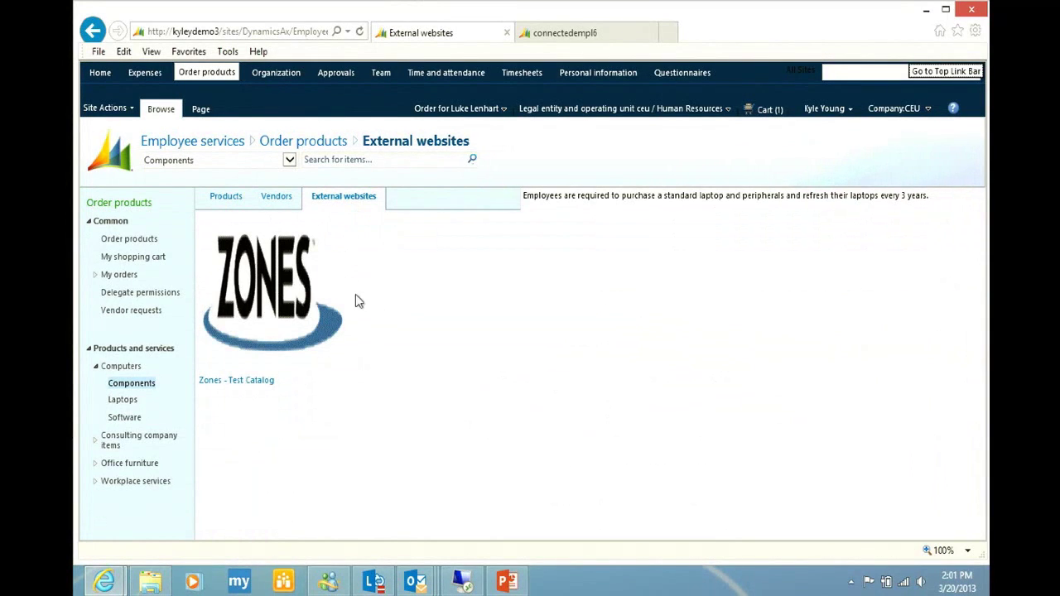
click(278, 276)
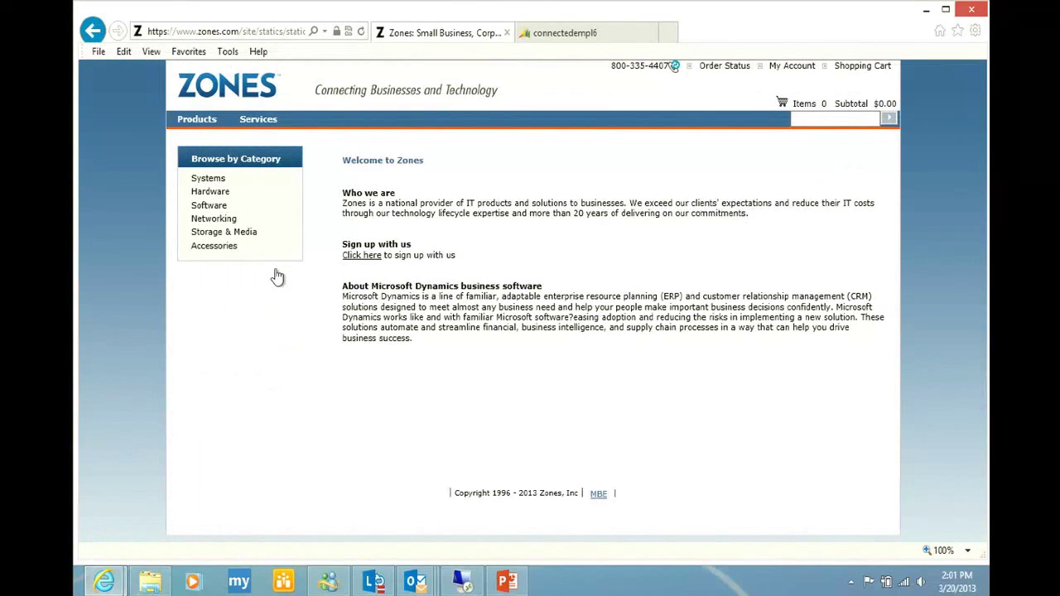
- Add the LG 42LD452B 42in commercial signage display from Monitors & Accessories hardware to the Zones cart and check it out
click(217, 197)
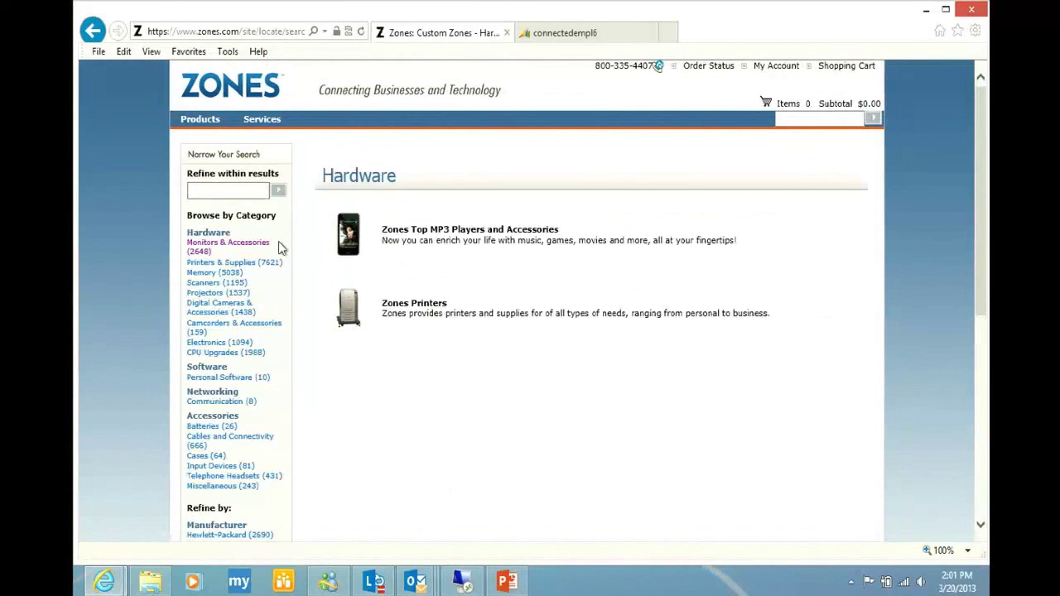
click(230, 245)
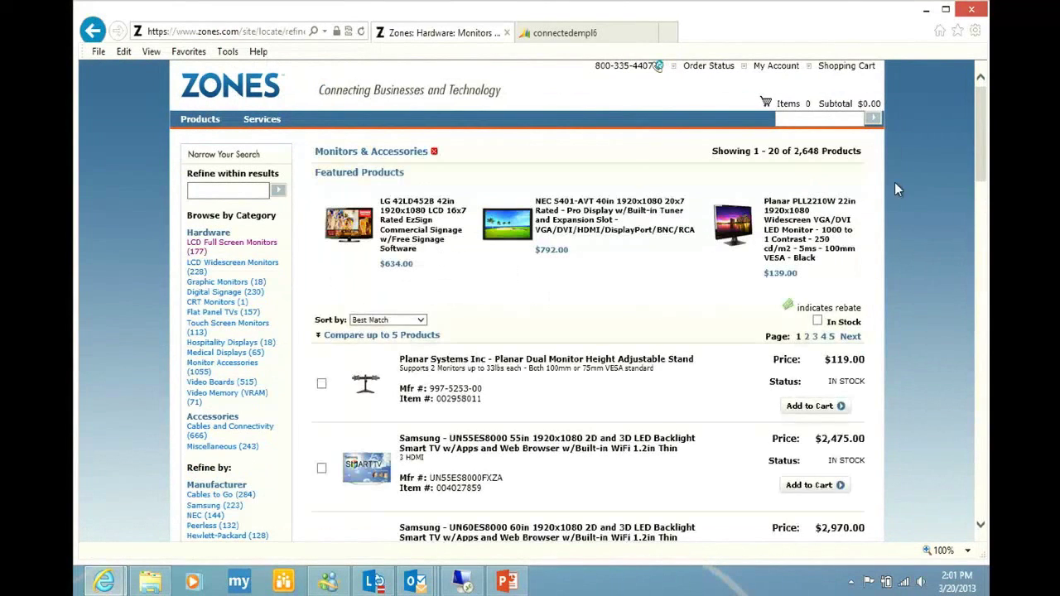
drag(980, 134, 982, 219)
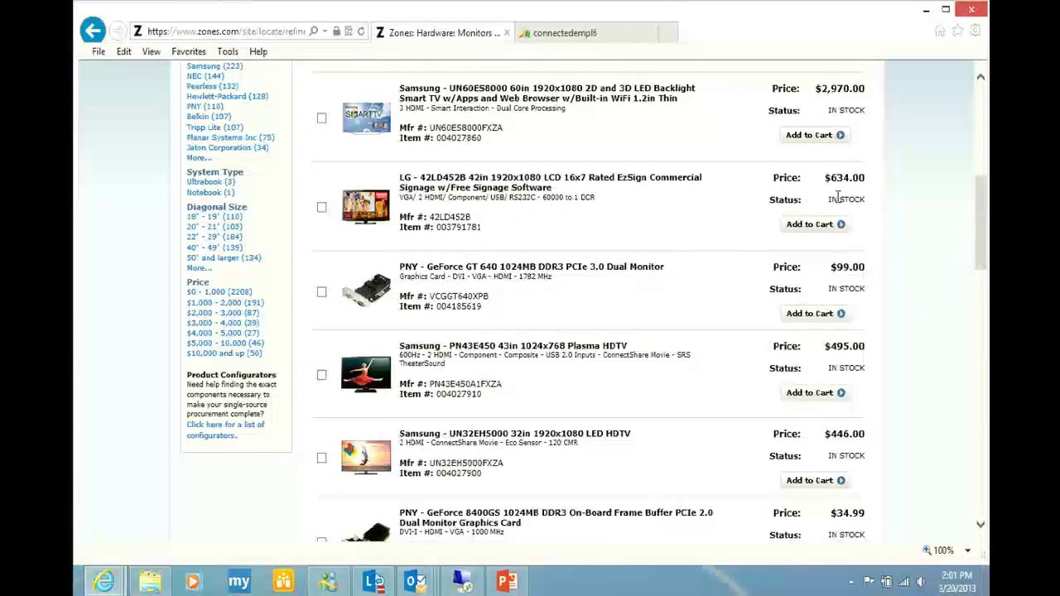
click(823, 229)
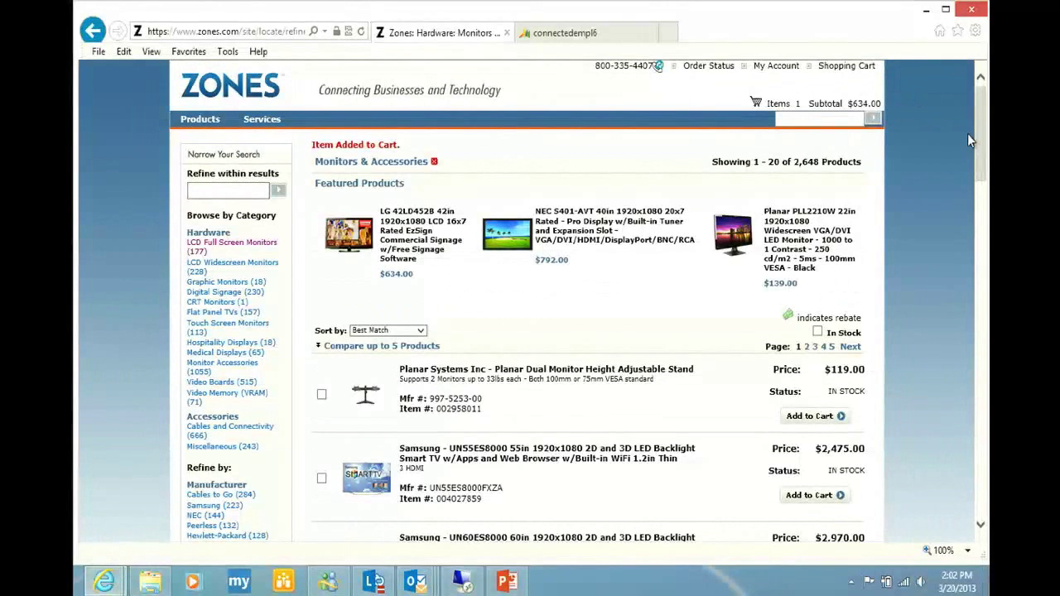
click(846, 66)
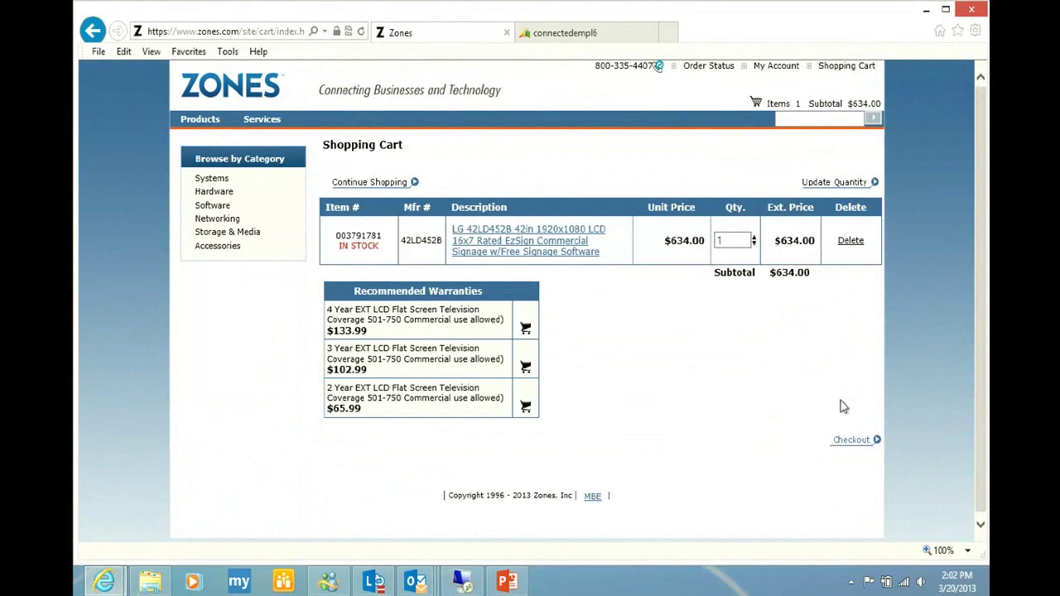
click(852, 444)
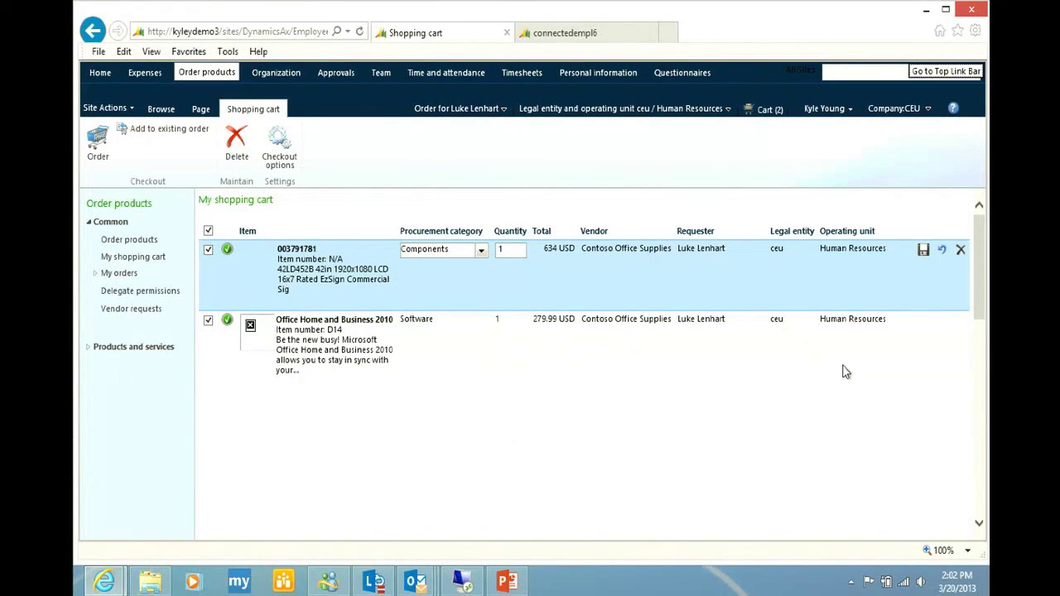
- Order all items in the shopping cart with the reason Project, submit the request and close the completion message
click(97, 154)
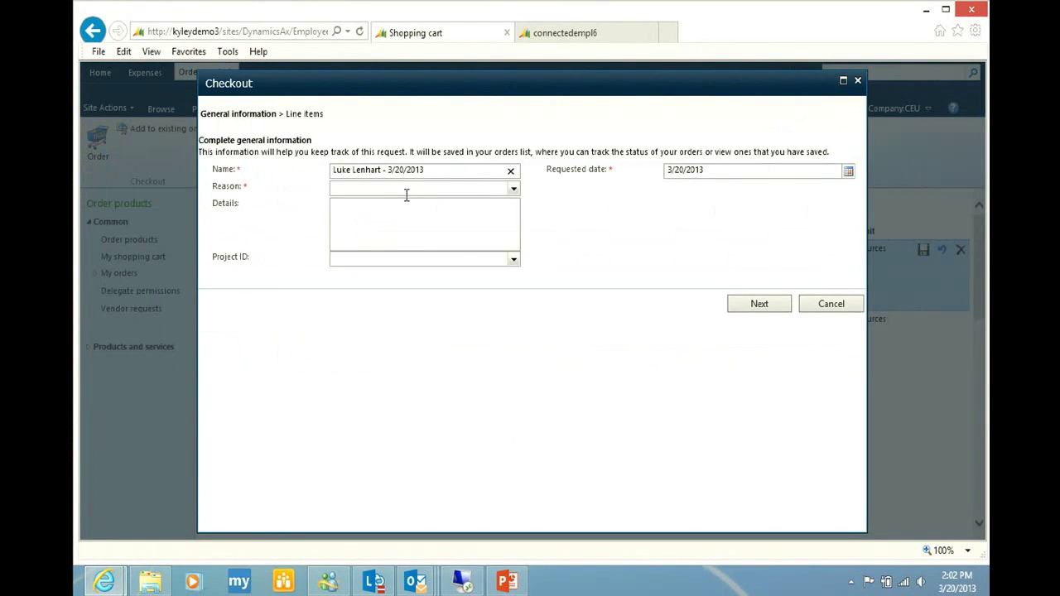
click(512, 190)
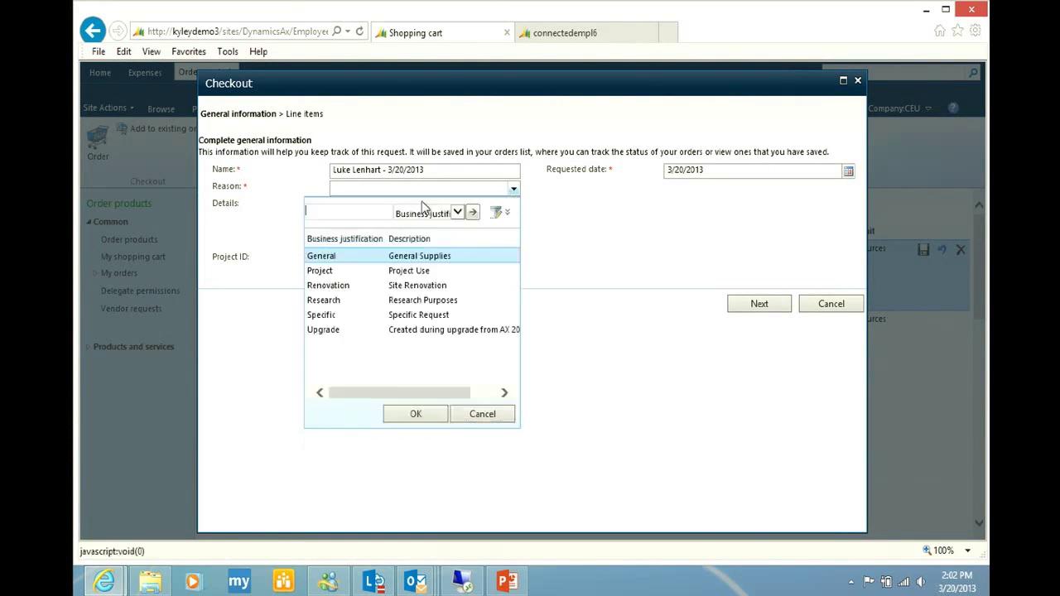
click(351, 271)
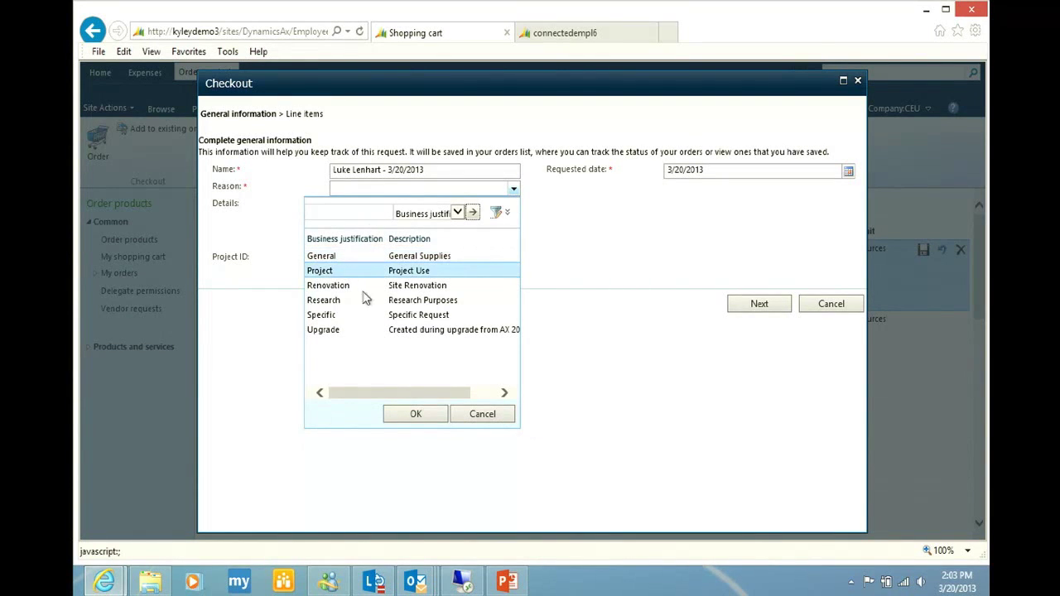
click(417, 414)
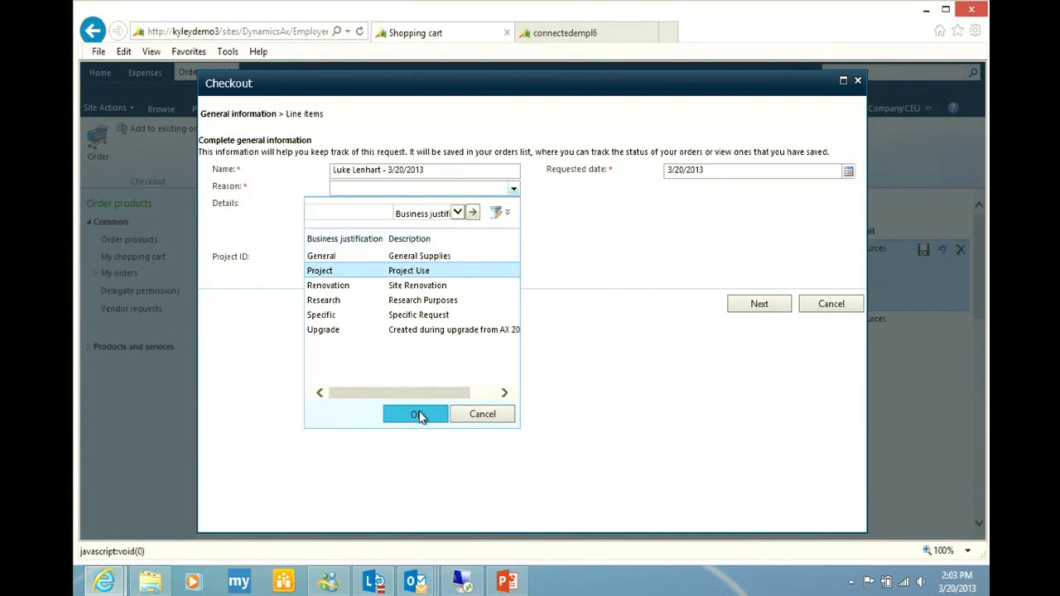
click(750, 306)
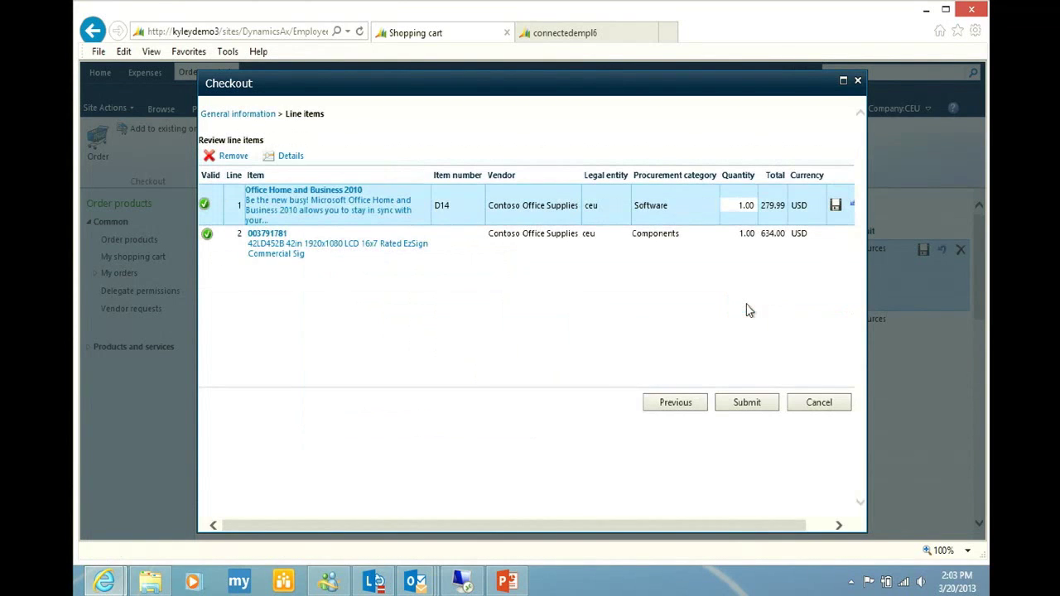
click(748, 408)
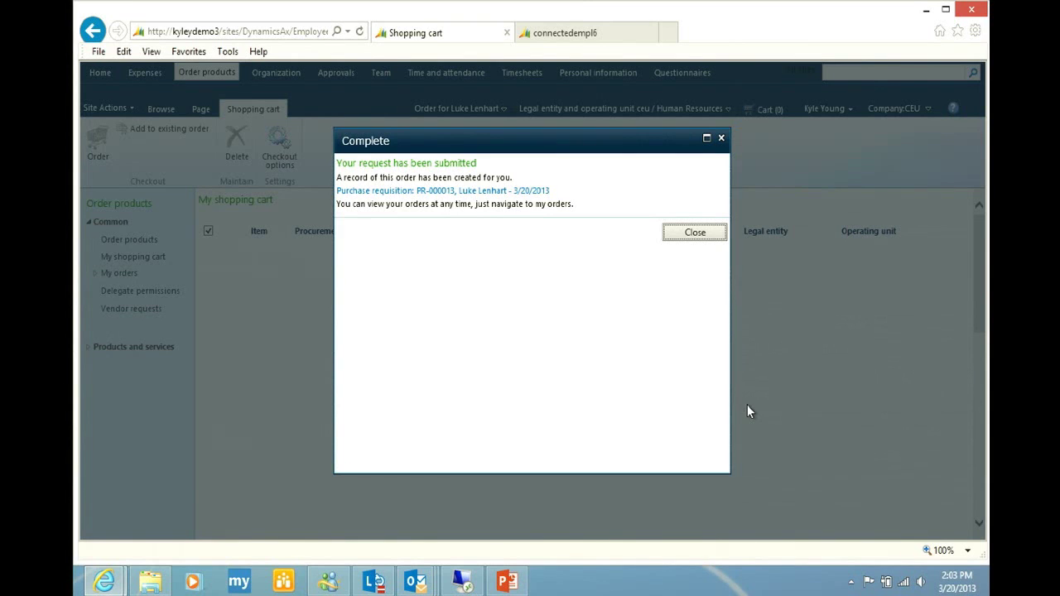
click(694, 232)
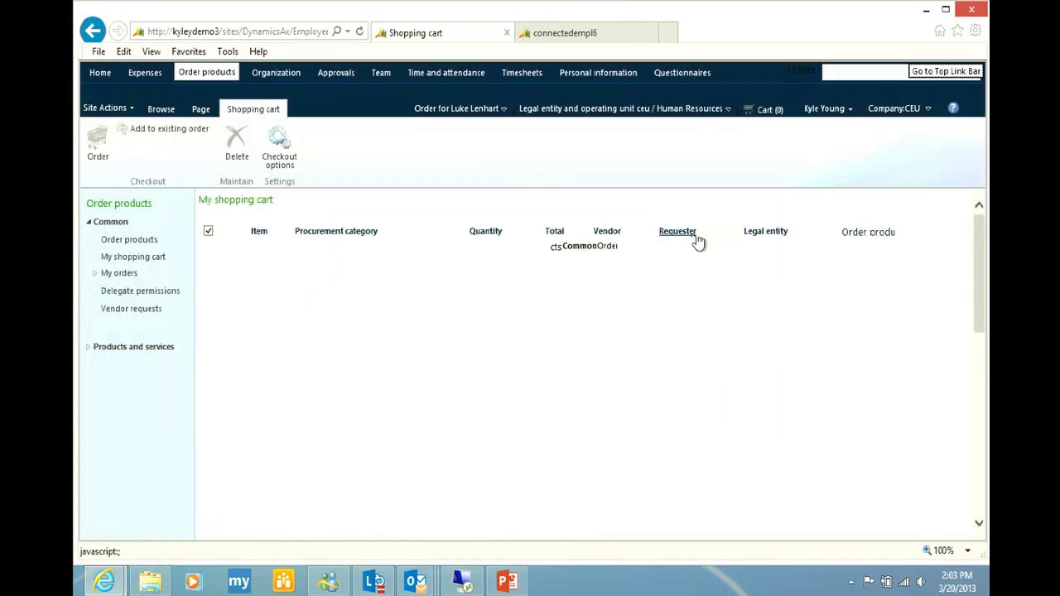
- In My orders, confirm receipt of Office Home and Student 2010 with the order line set to closed
click(121, 276)
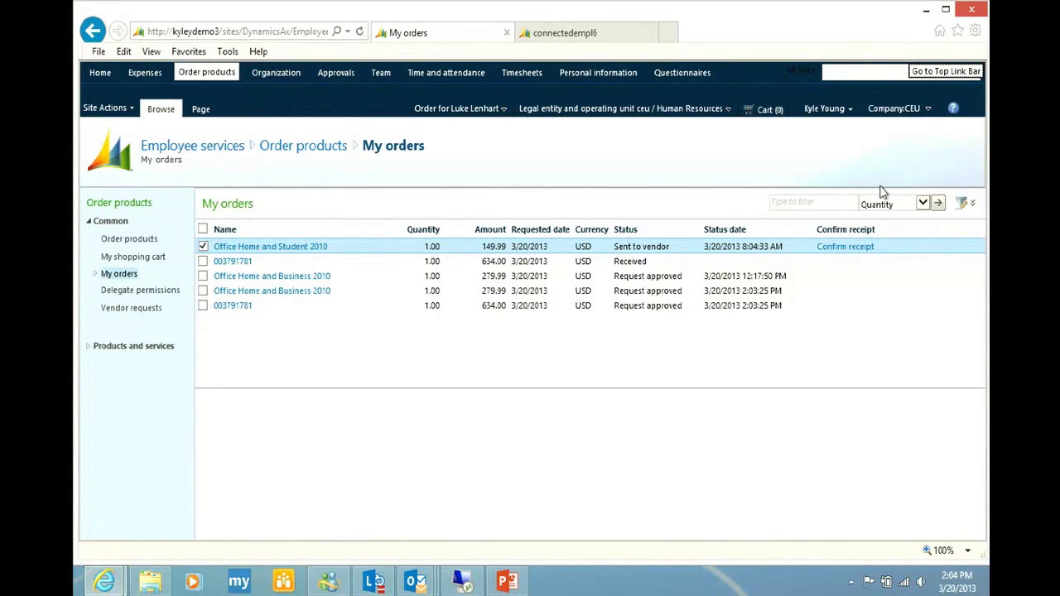
click(844, 246)
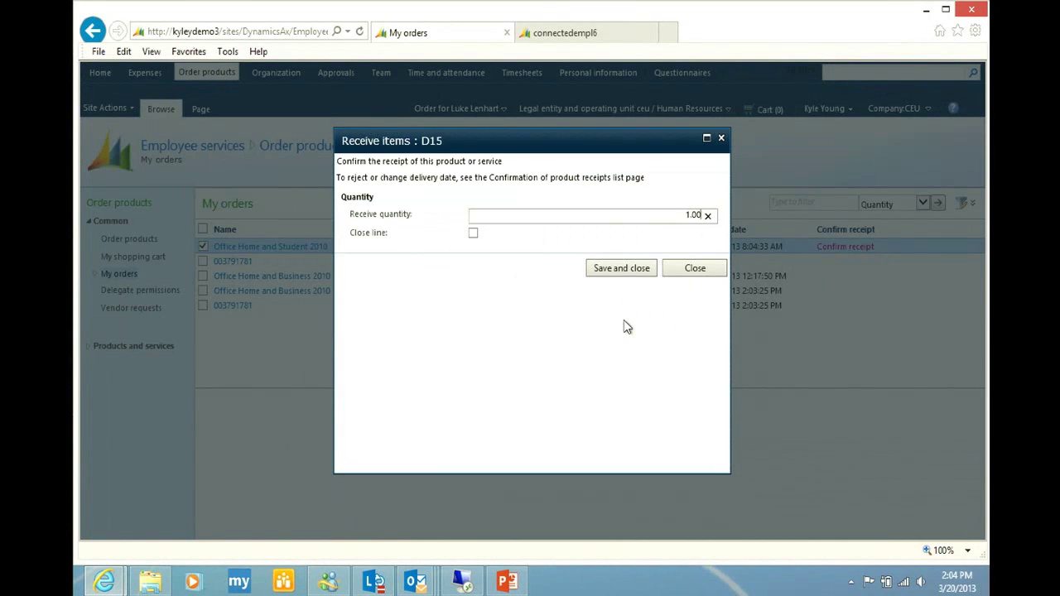
click(474, 235)
click(625, 272)
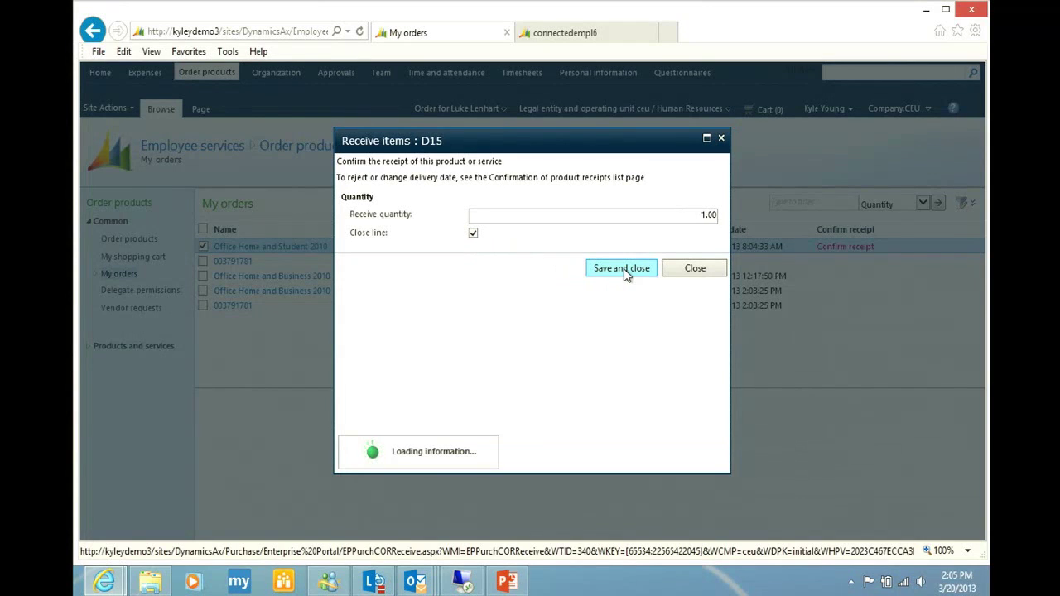
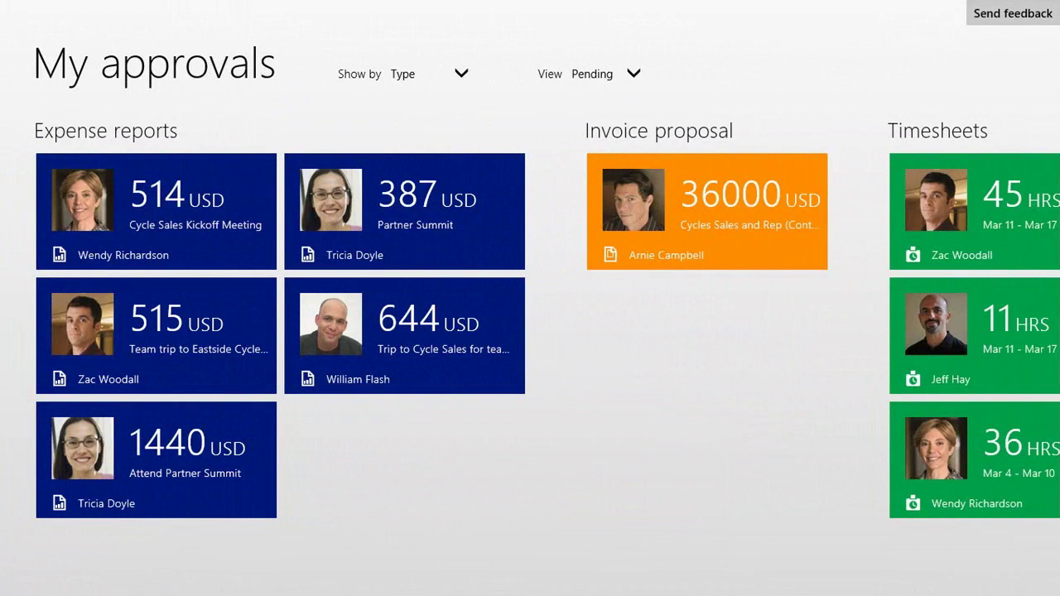
- View the expenses and overview history of the pending expense report Trip to Cycle Sales for team meeting, and return to My approvals
scroll(530, 332, left, 5)
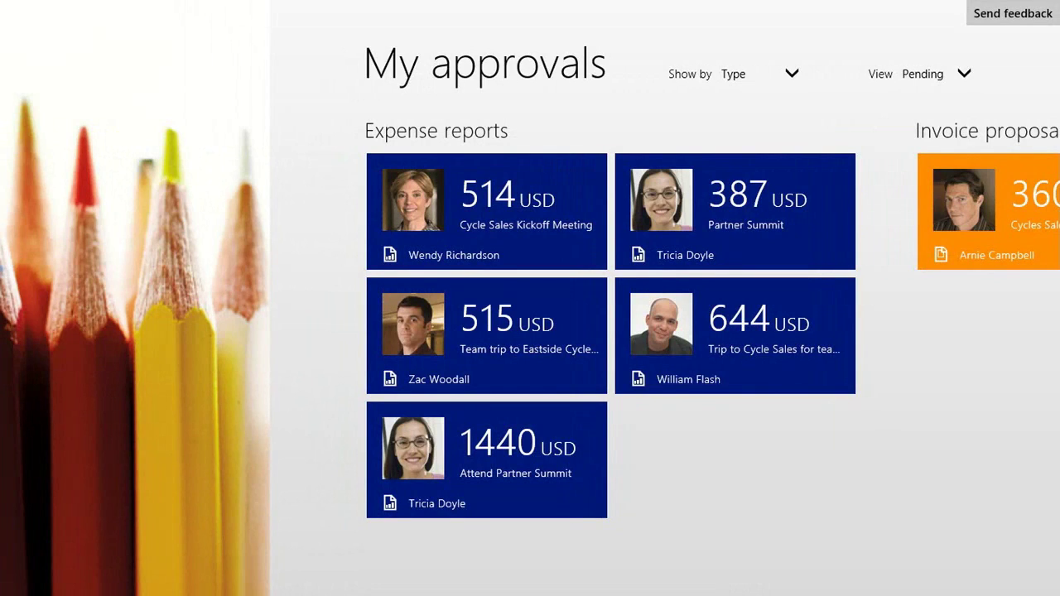
scroll(529, 332, right, 3)
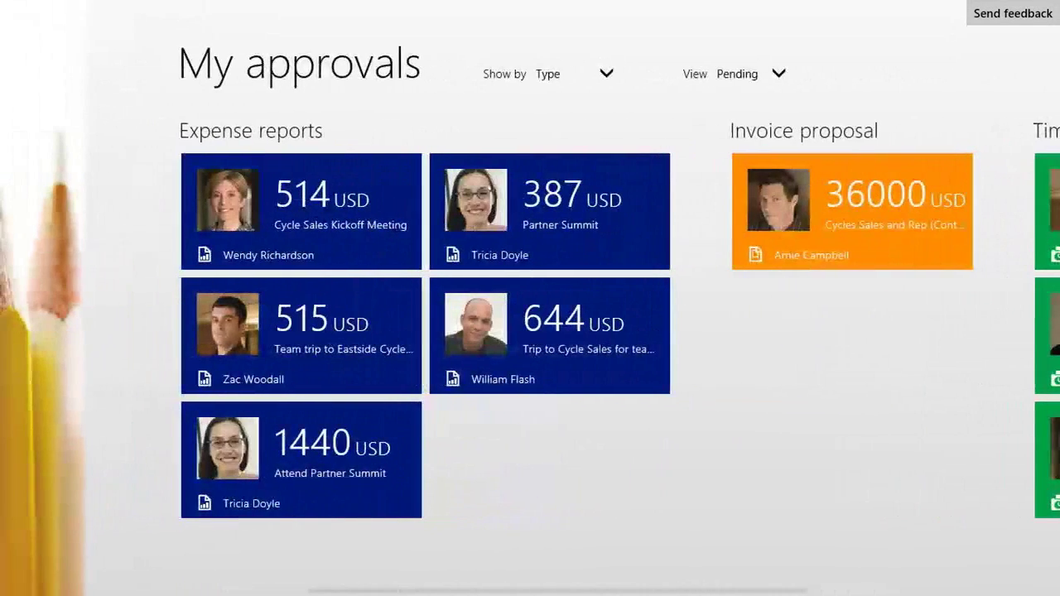
click(550, 335)
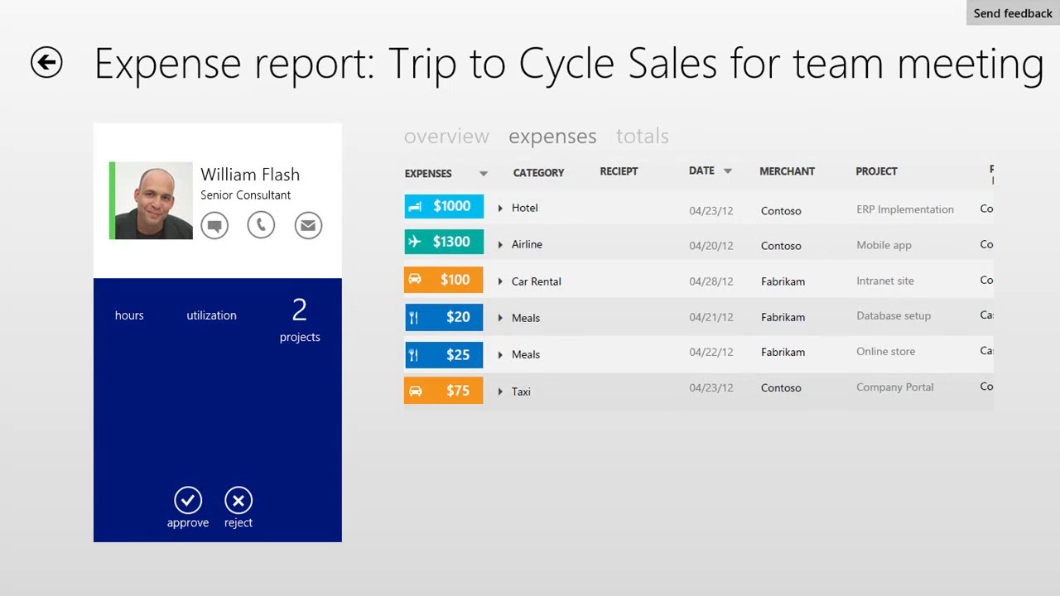
scroll(698, 283, right, 3)
scroll(698, 283, left, 3)
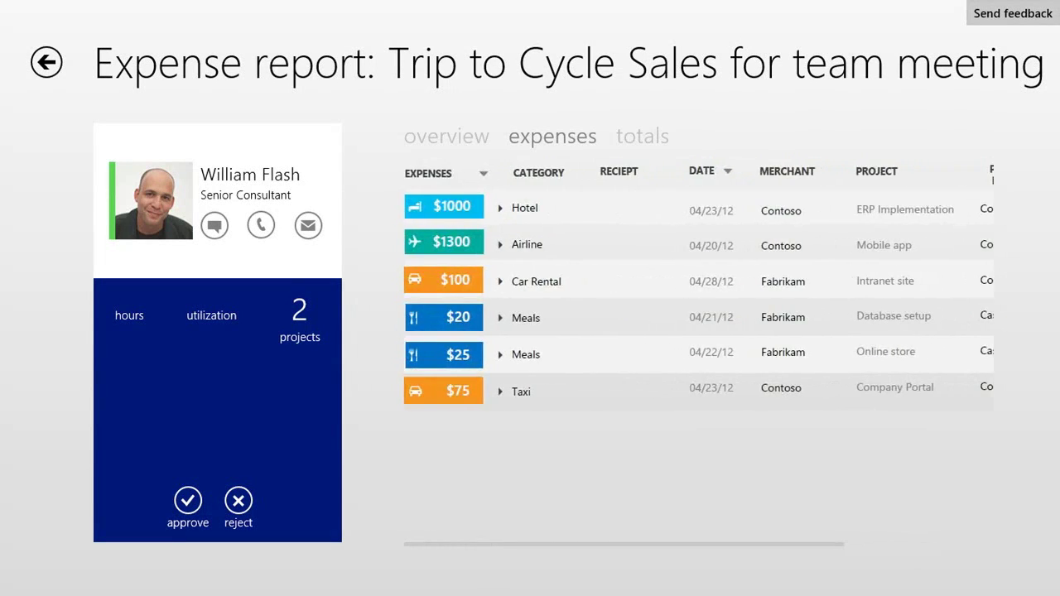
click(446, 137)
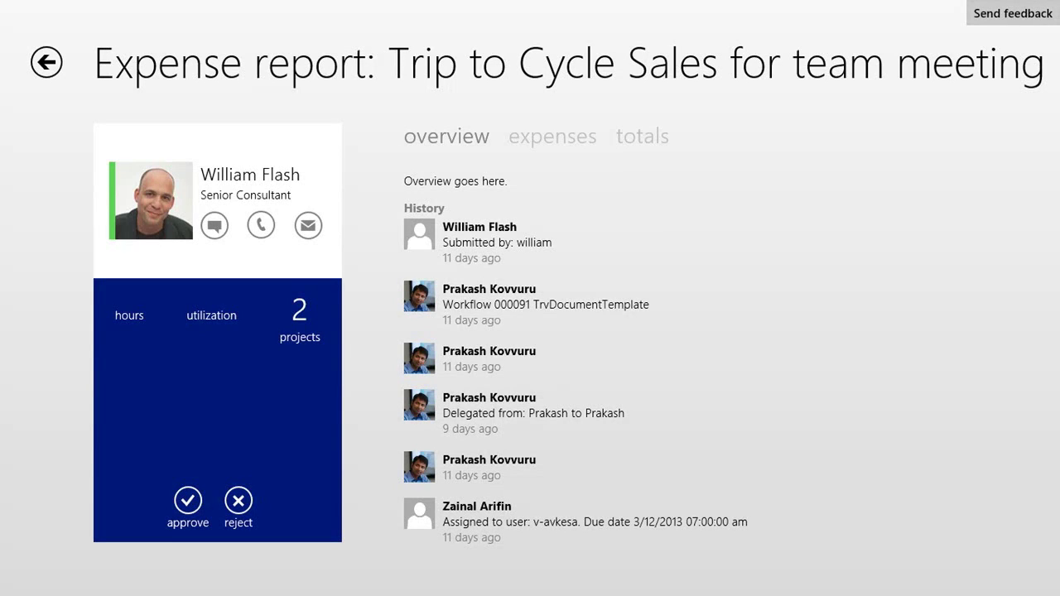
click(46, 62)
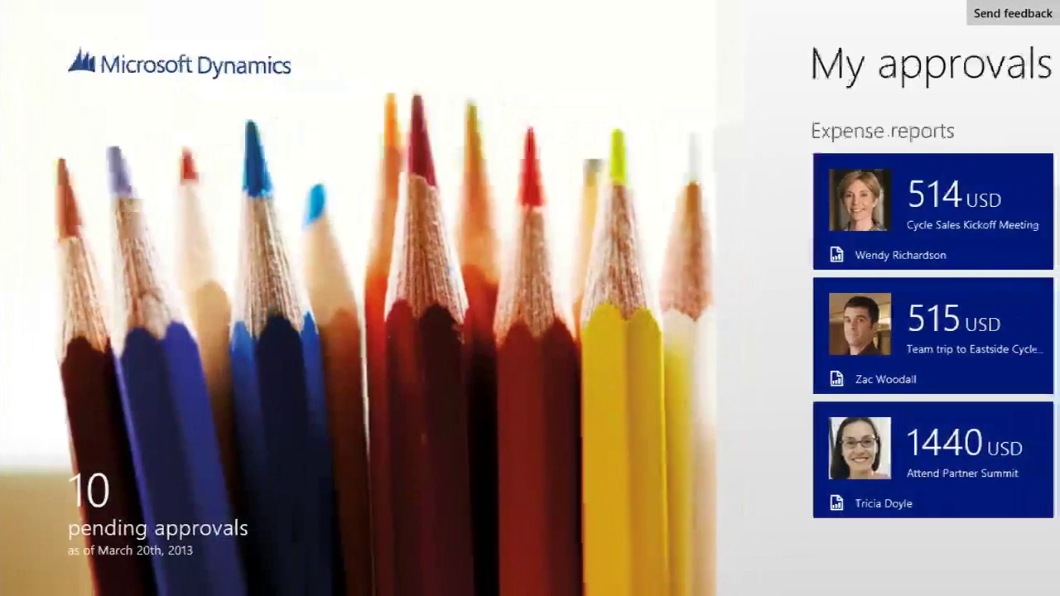
- Open the Approvals app's account settings and save them with demo mode off to reload the pending approvals
scroll(530, 298, right, 5)
scroll(529, 331, right, 5)
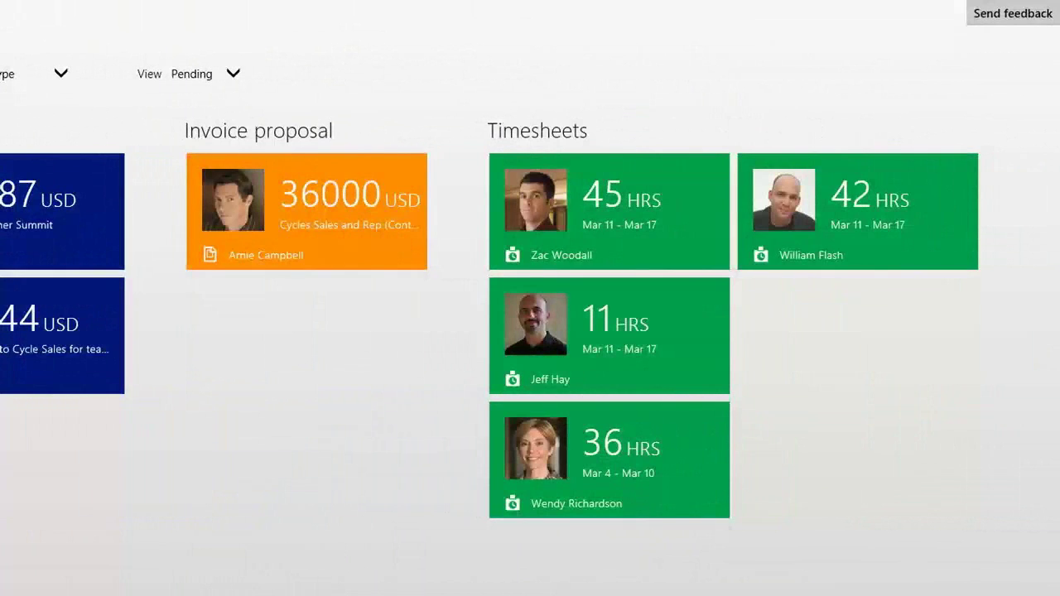
key(super+c)
key(super+i)
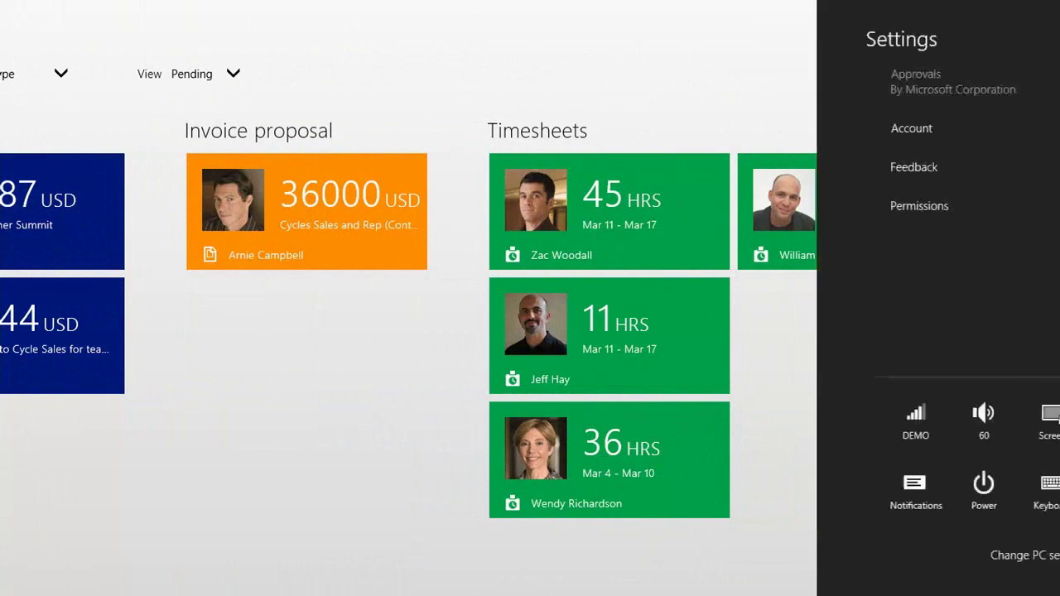
key(Down)
key(Return)
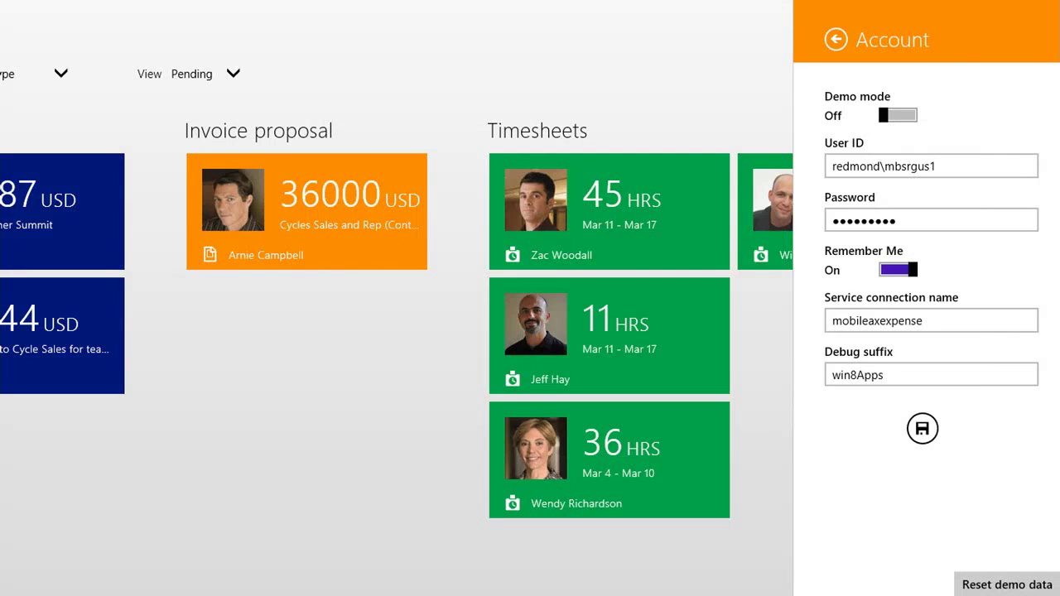
click(922, 429)
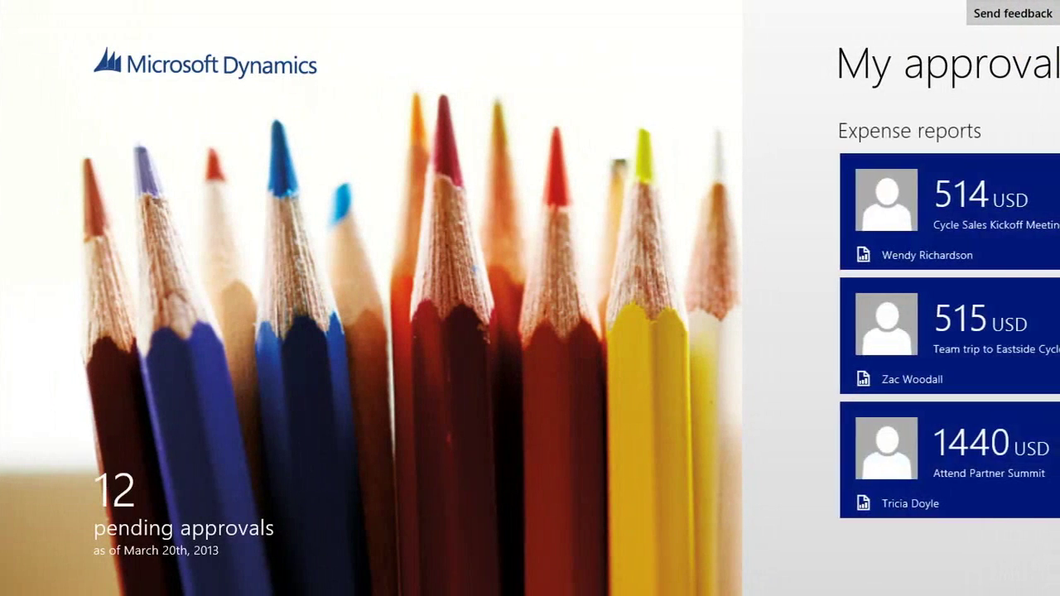
- Open the pending 39-hour timesheet for Mar 11 - Mar 17 and view the comments on its 9-hour Application line
scroll(530, 332, down, 10)
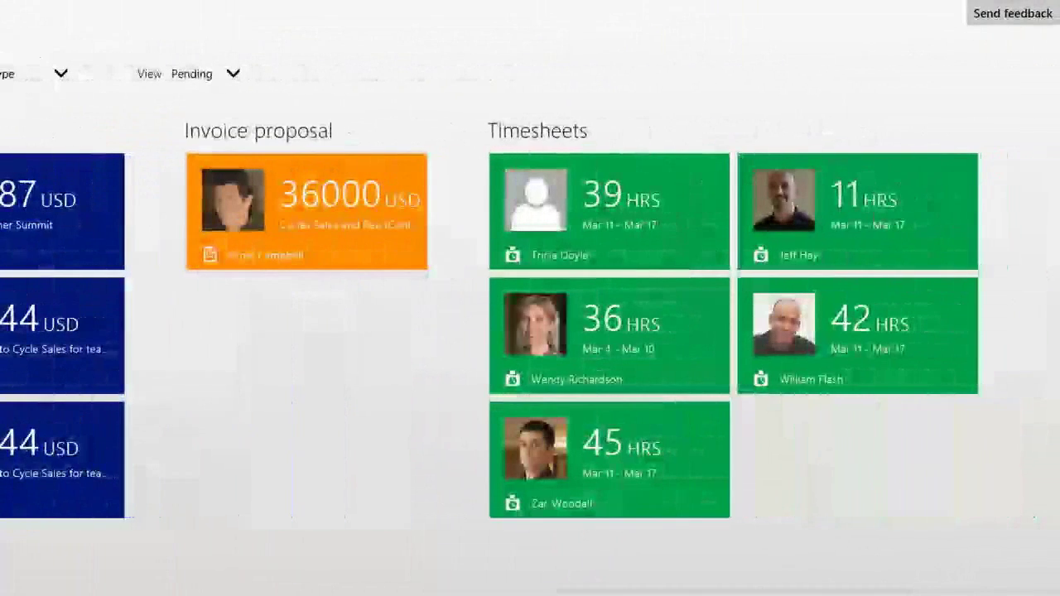
click(607, 194)
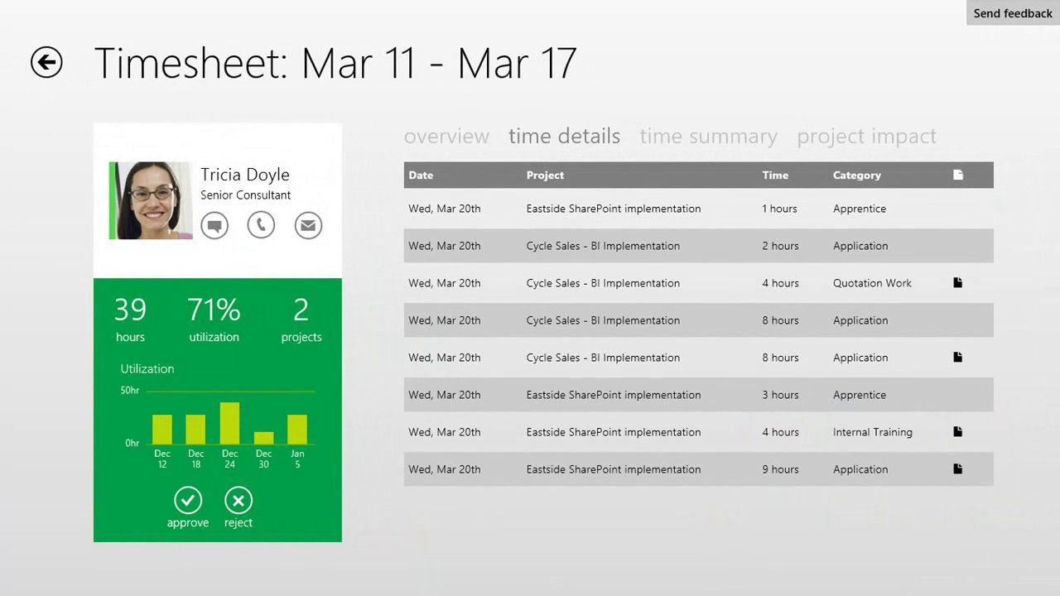
click(957, 470)
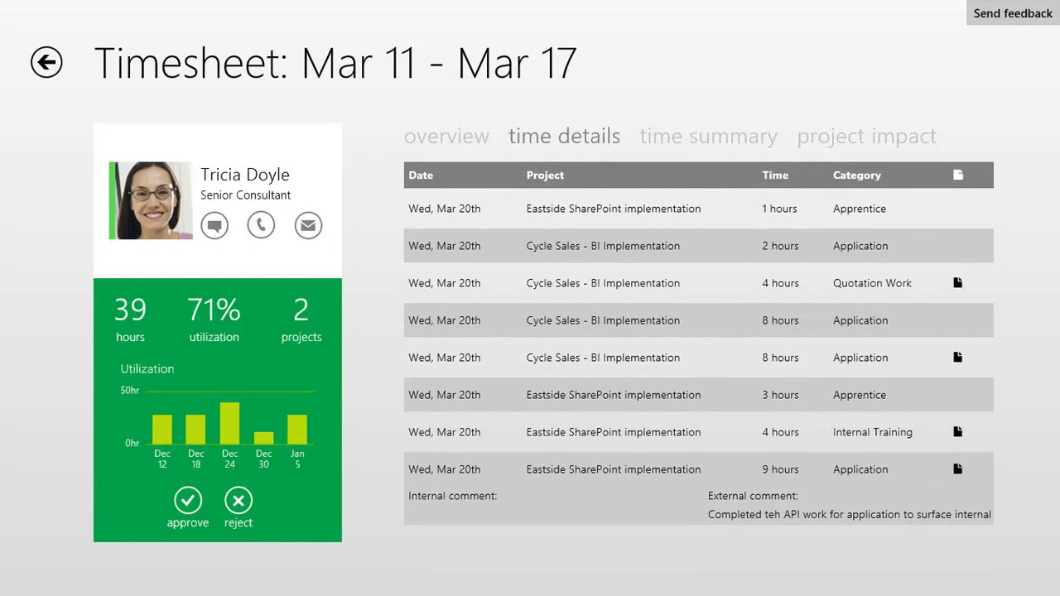
click(957, 470)
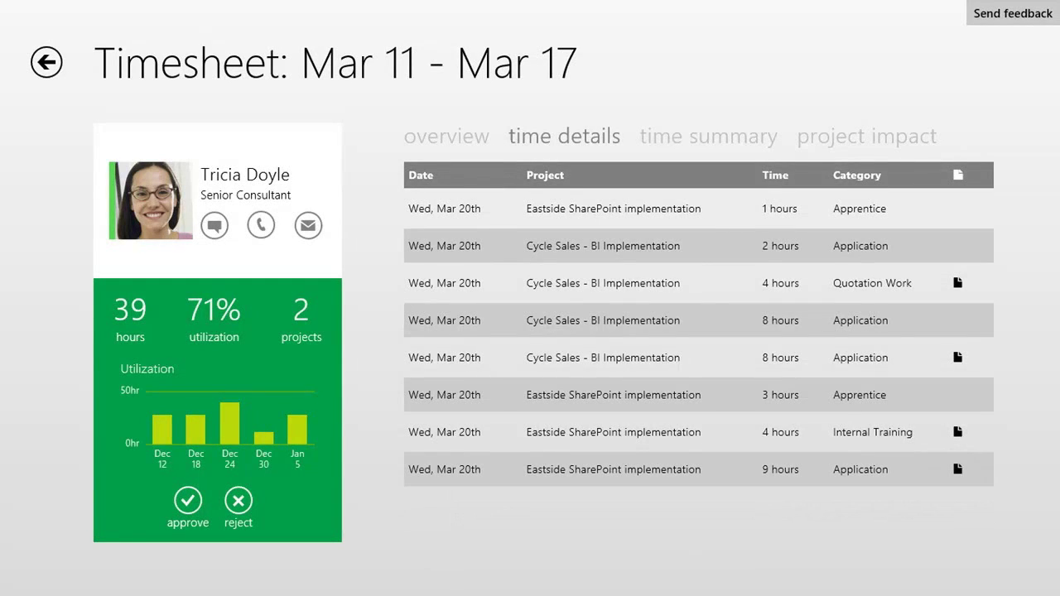
- Review the timesheet's time summary charts, project impact and overview history, dismissing the battery warning
click(708, 136)
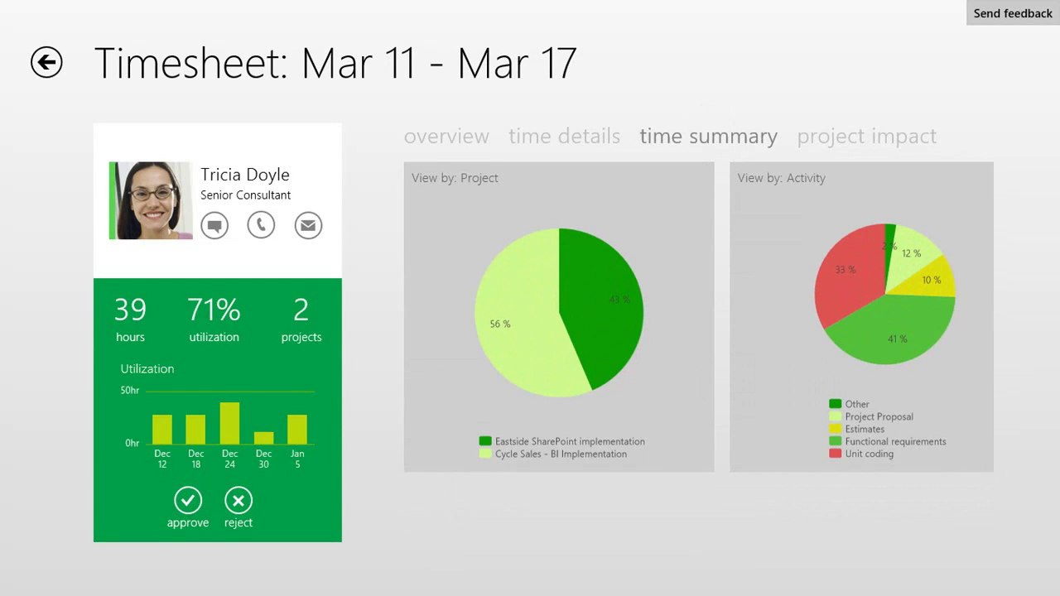
click(866, 136)
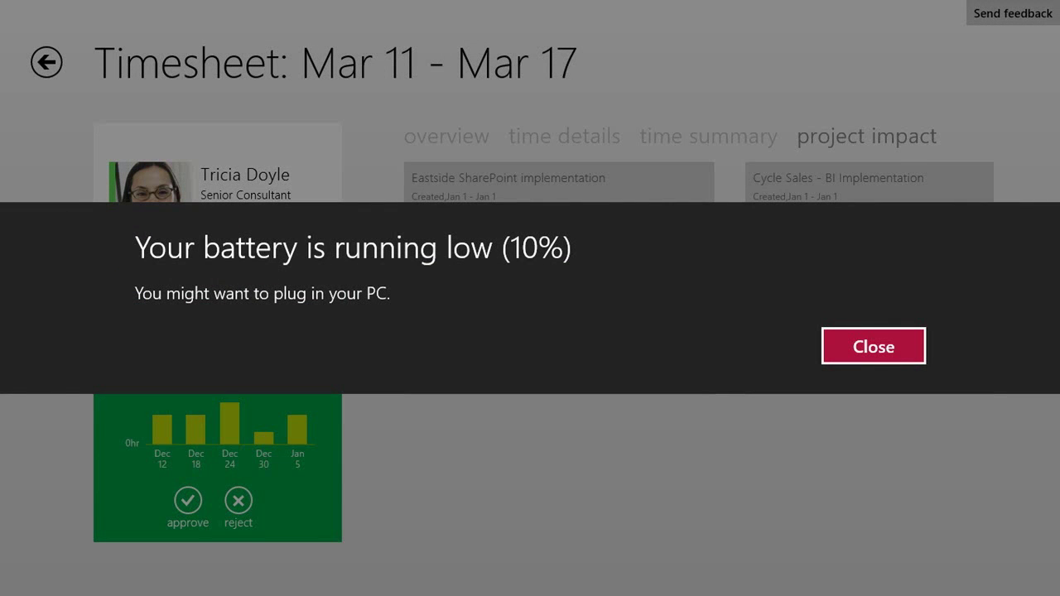
key(Return)
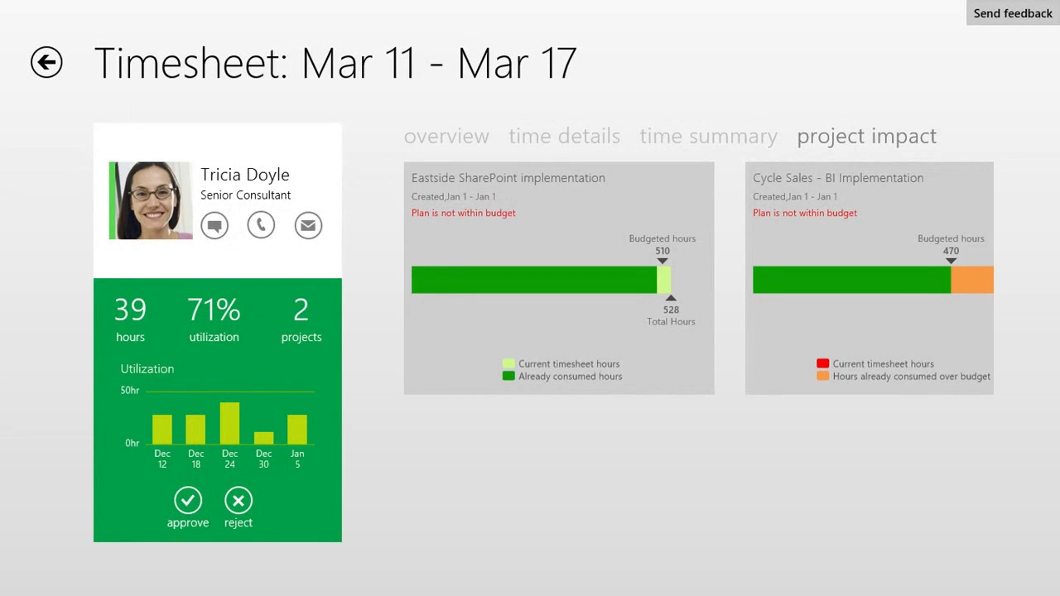
click(446, 136)
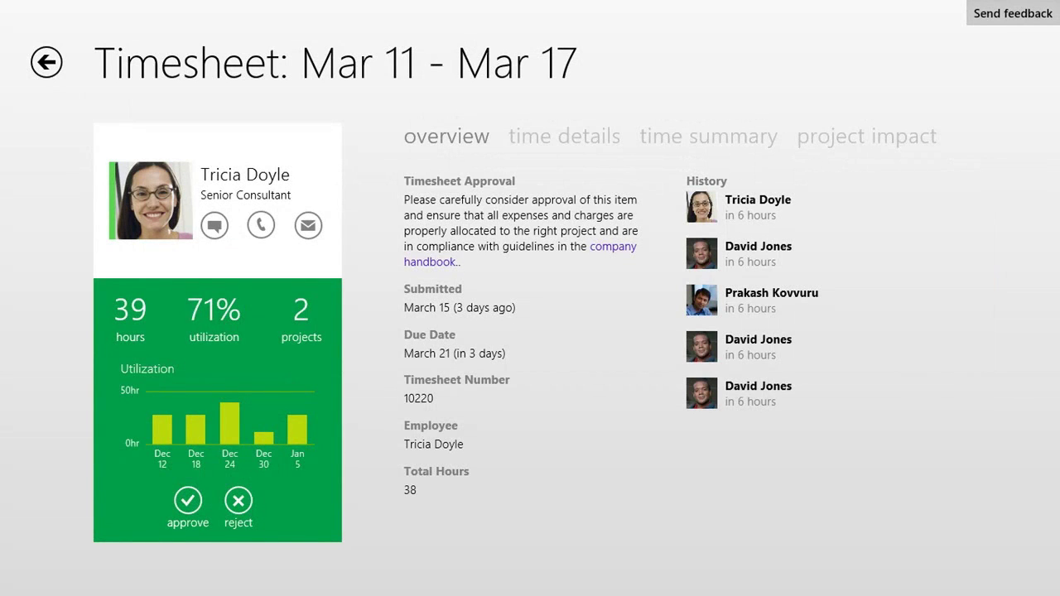
- Try to message the timesheet's submitter through Lync, and return to the timesheet's time details
click(214, 225)
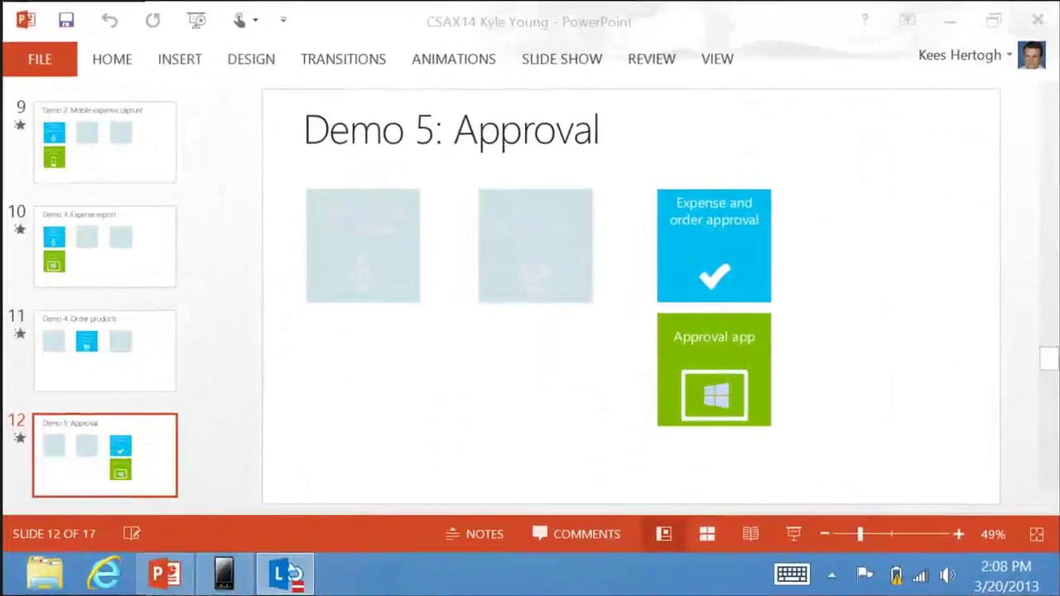
key(Return)
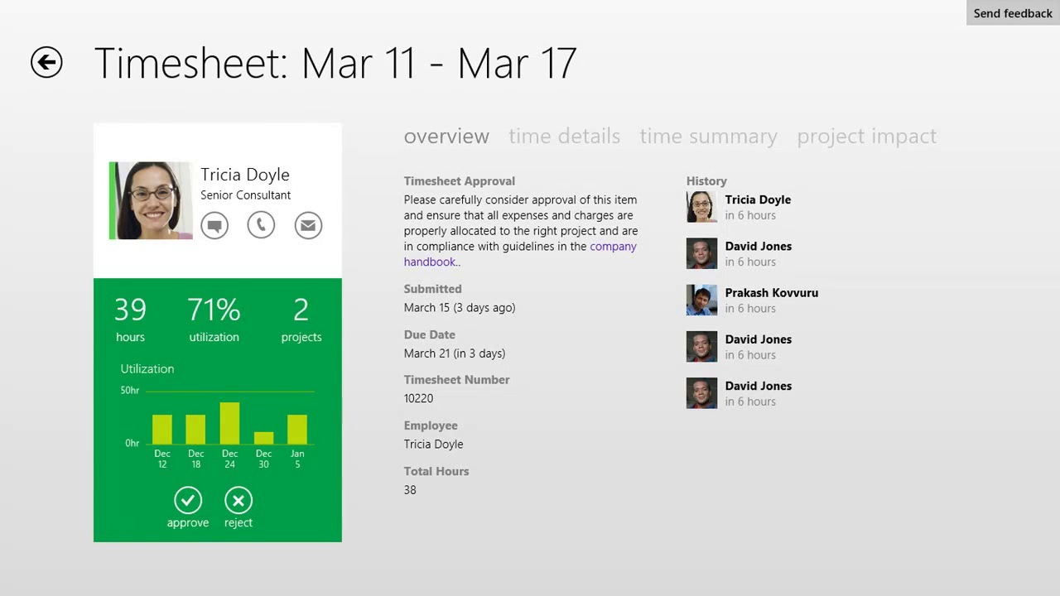
click(566, 137)
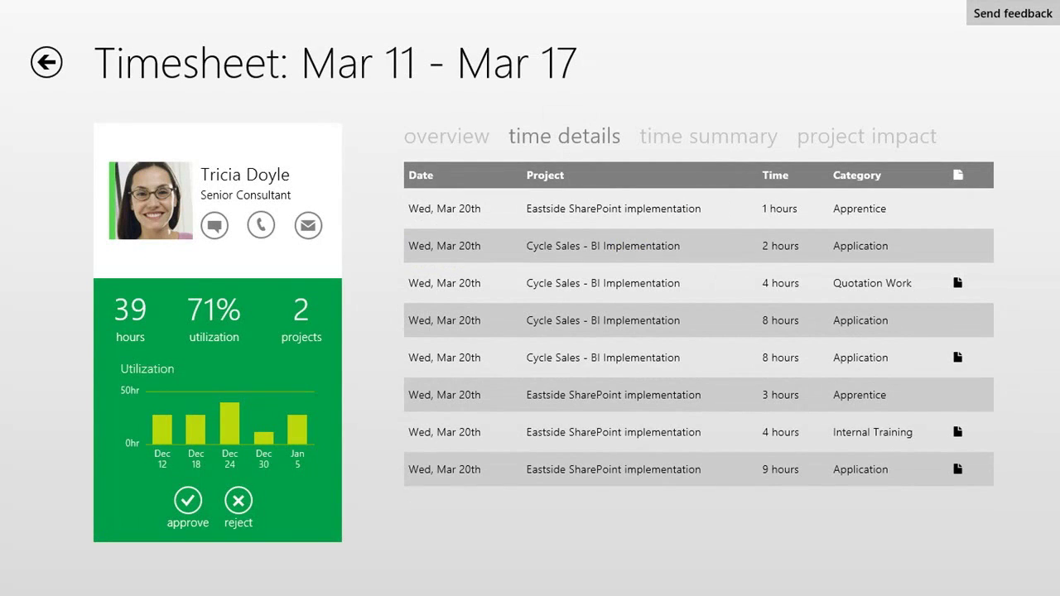
- Approve the Mar 11 - Mar 17 timesheet with the comment "approved"
click(188, 500)
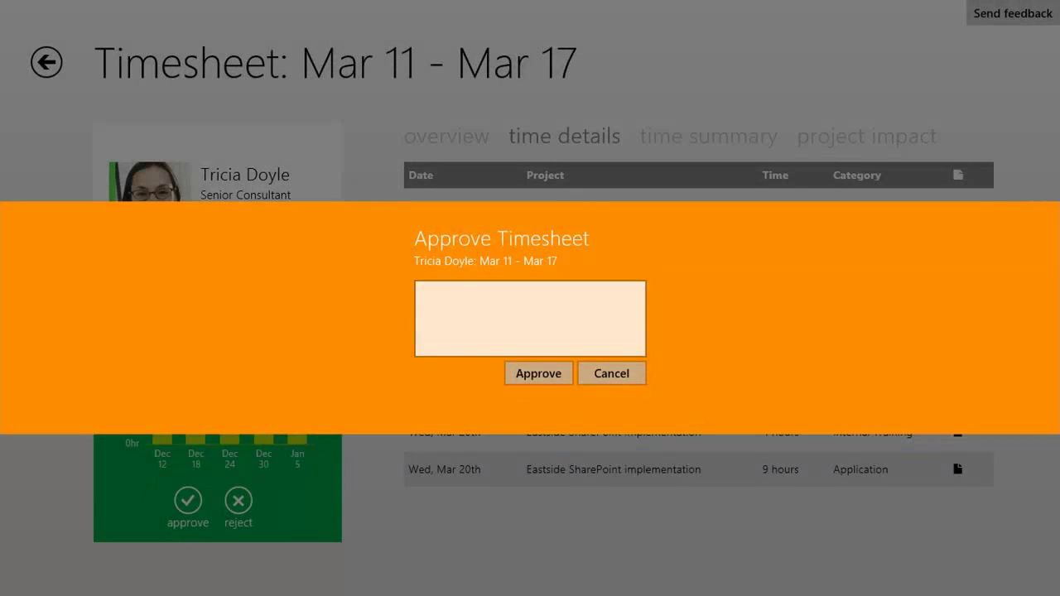
click(421, 306)
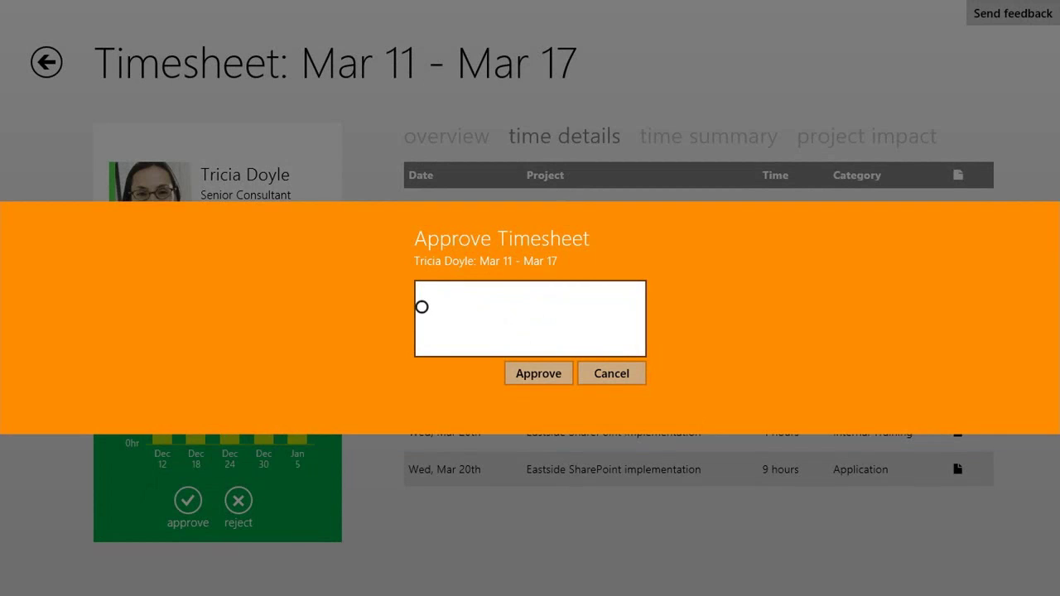
text(wh)
key(BackSpace)
key(BackSpace)
text(approved)
key(Return)
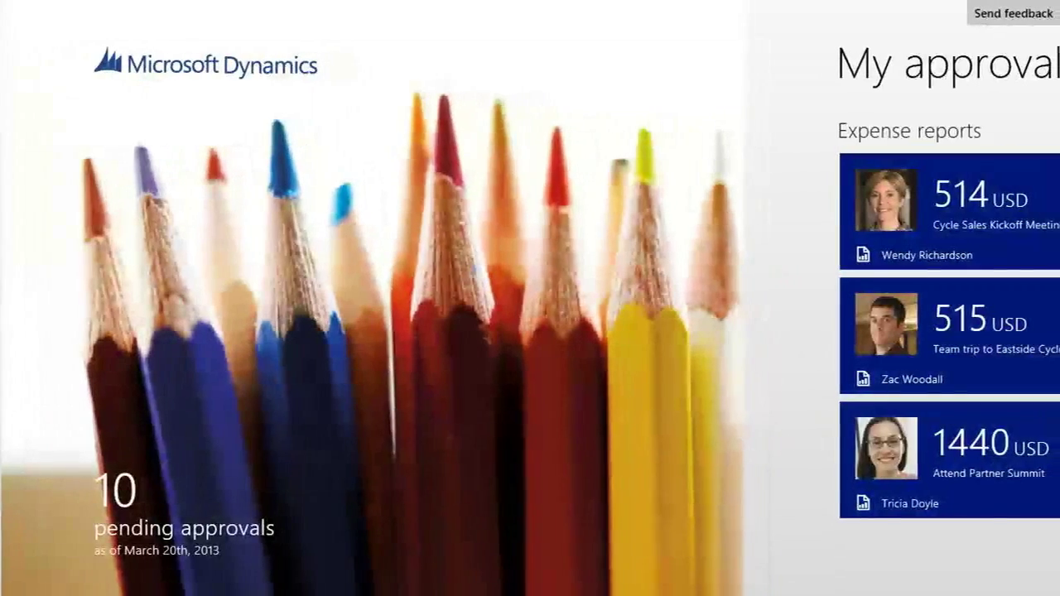
- Show the pending approvals grouped by Submitter and look through the groups
scroll(530, 331, right, 12)
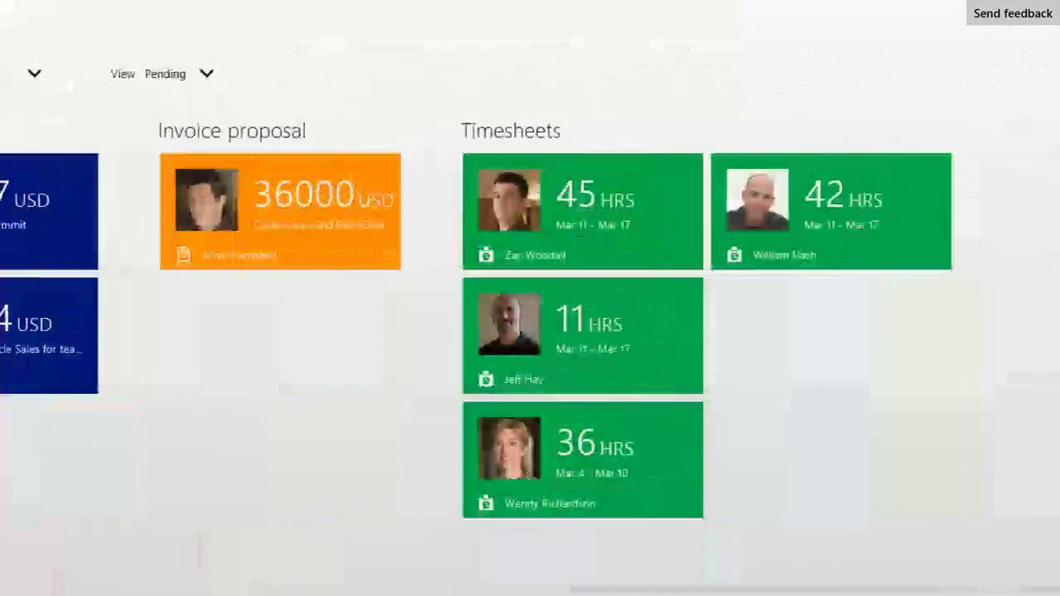
scroll(530, 332, left, 6)
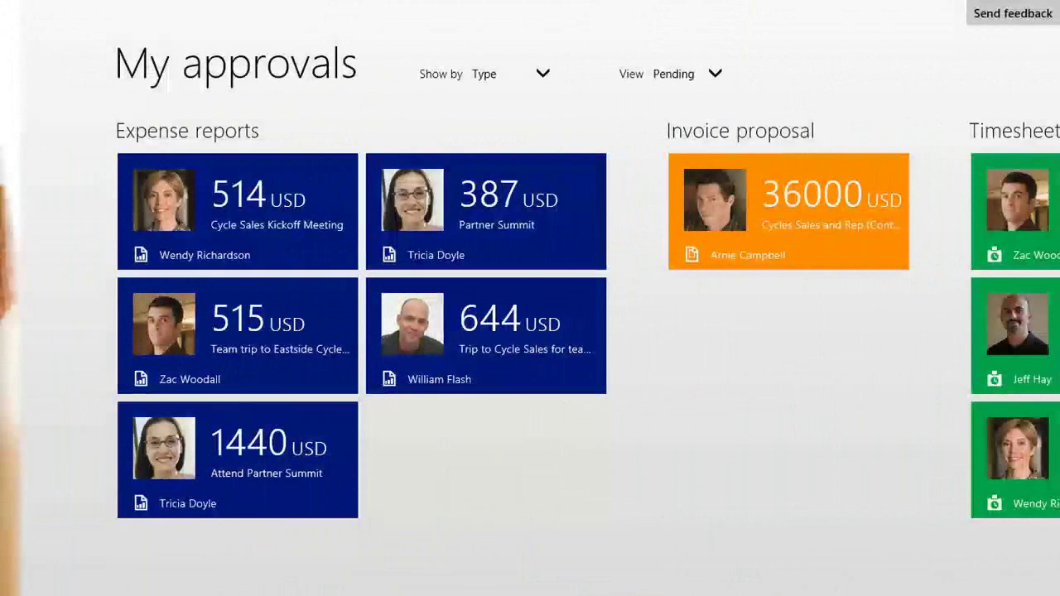
click(510, 74)
click(497, 104)
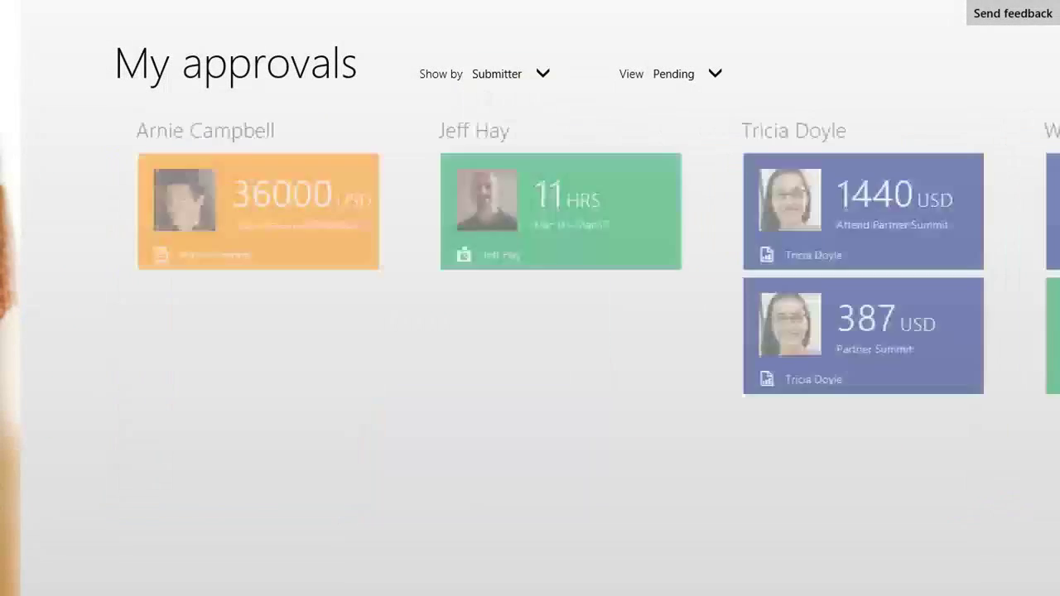
scroll(530, 273, right, 3)
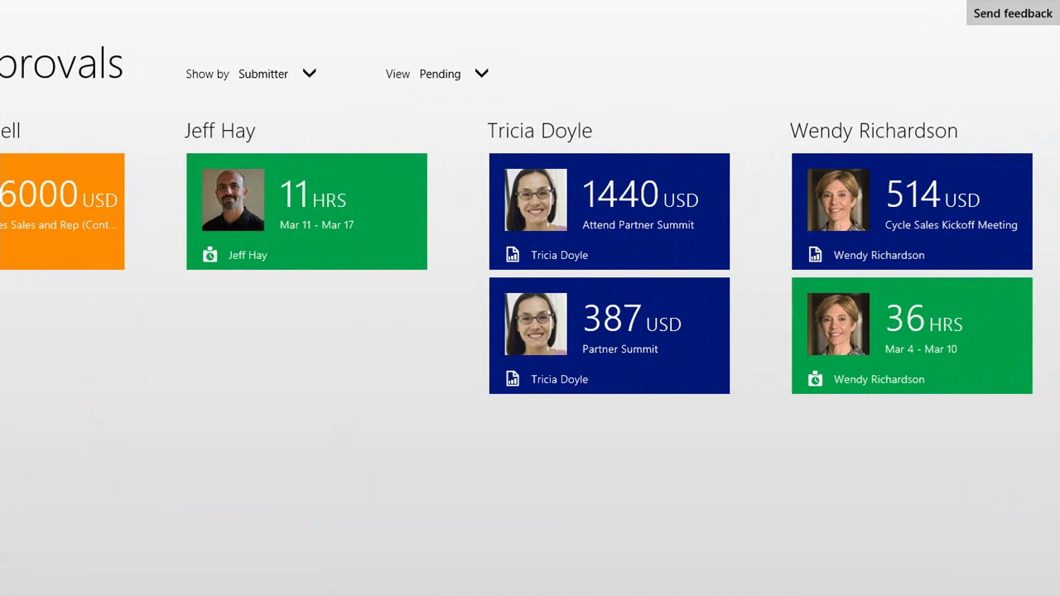
scroll(530, 273, left, 3)
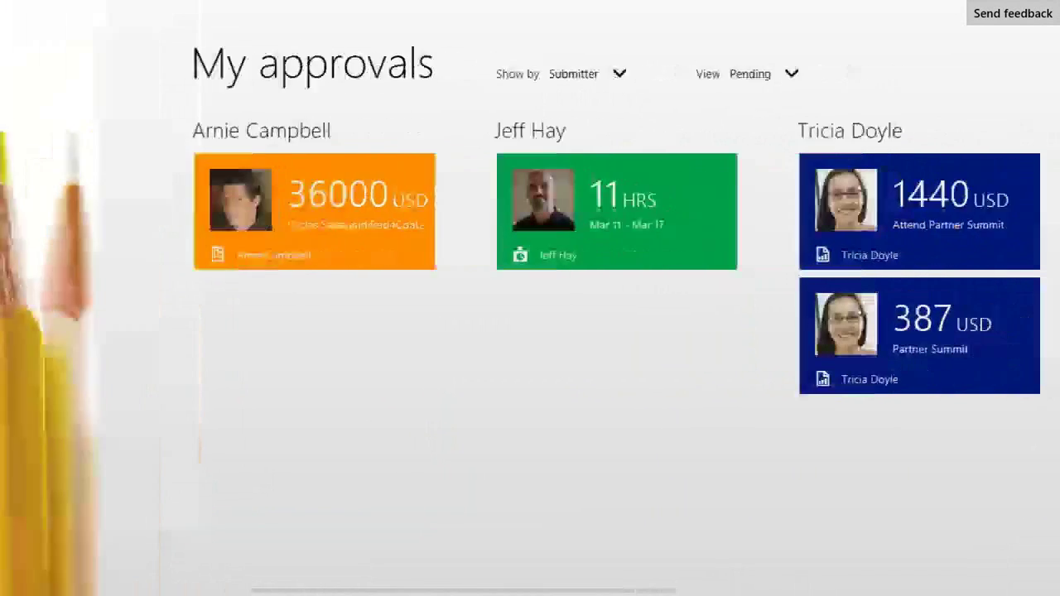
- Show the pending approvals by Date, switch the grouping back to Type and return to the pending approvals overview
click(447, 74)
click(447, 101)
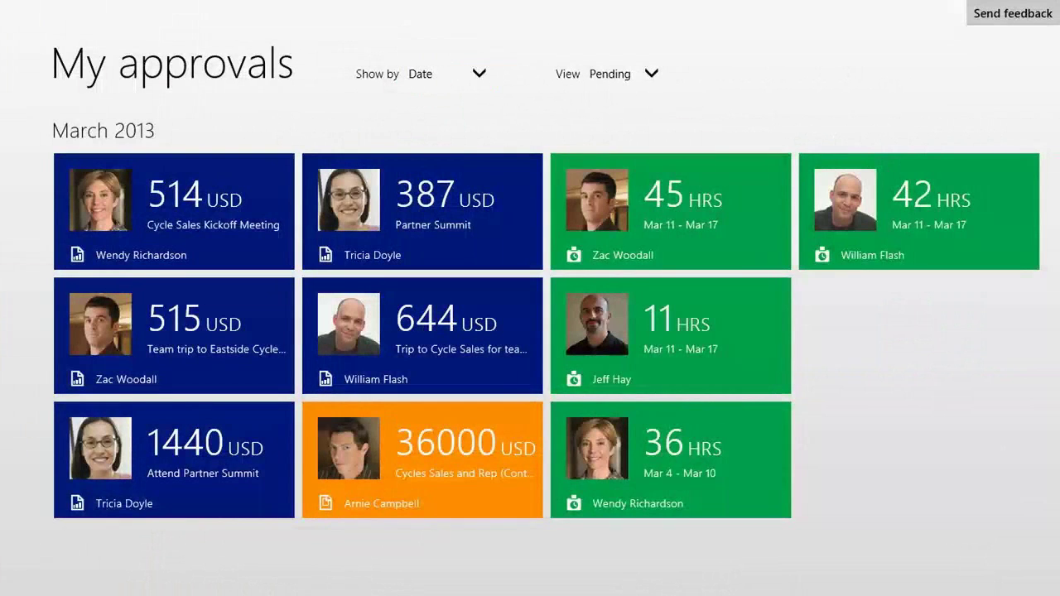
click(447, 74)
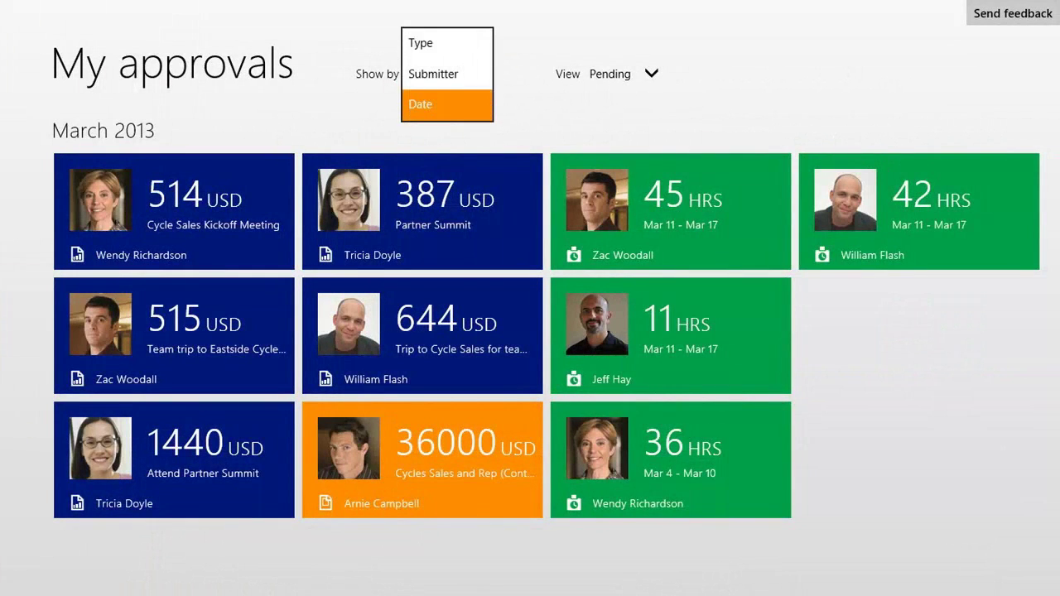
click(447, 42)
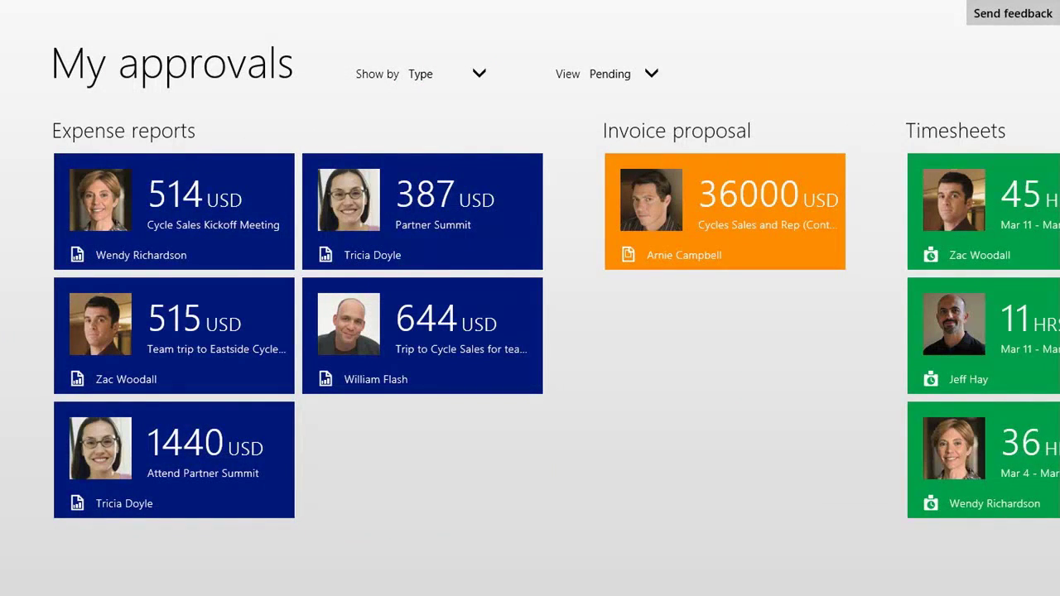
scroll(530, 331, left, 9)
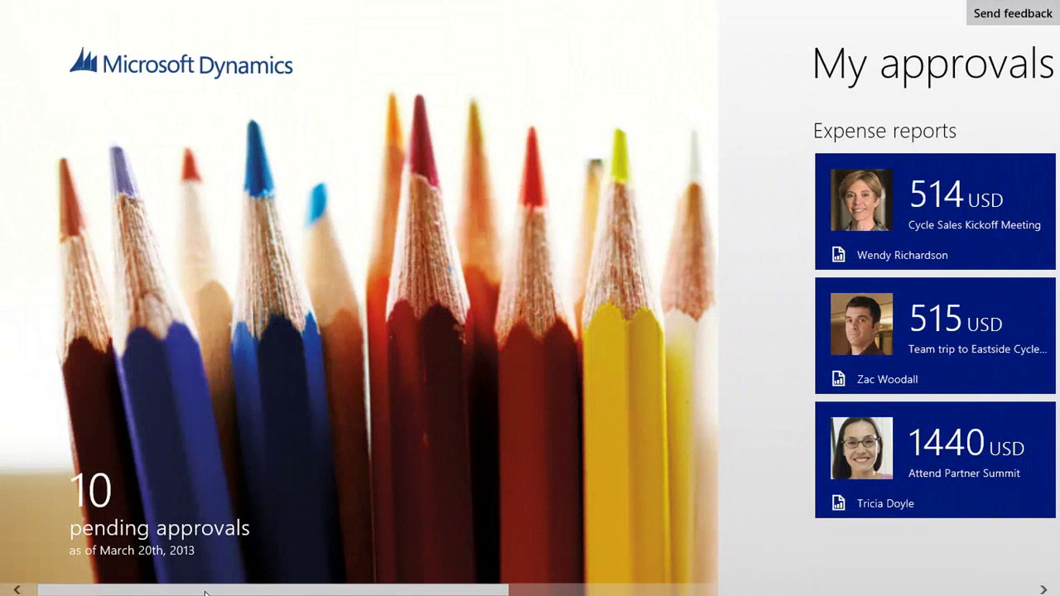
- Leave the Approvals app for the desktop and bring up the Demo 5: Approval presentation in PowerPoint
key(super)
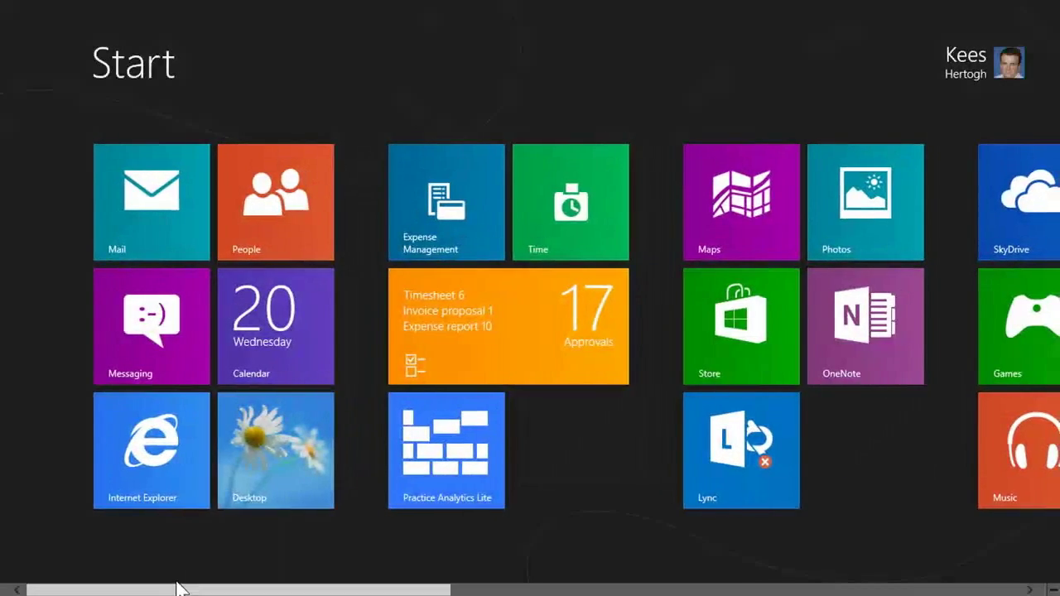
key(super+d)
mouse_move(163, 579)
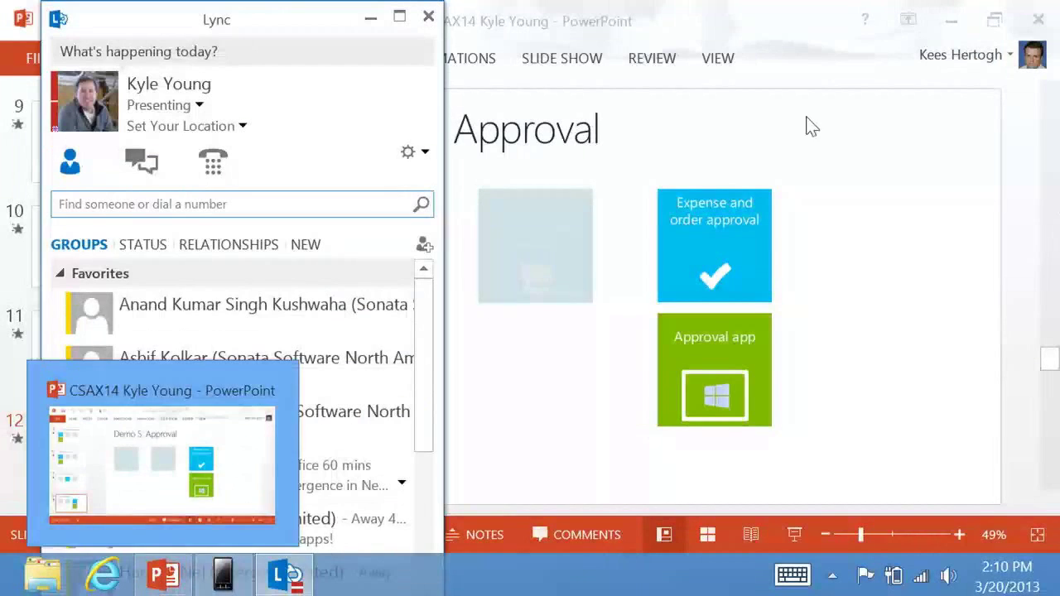